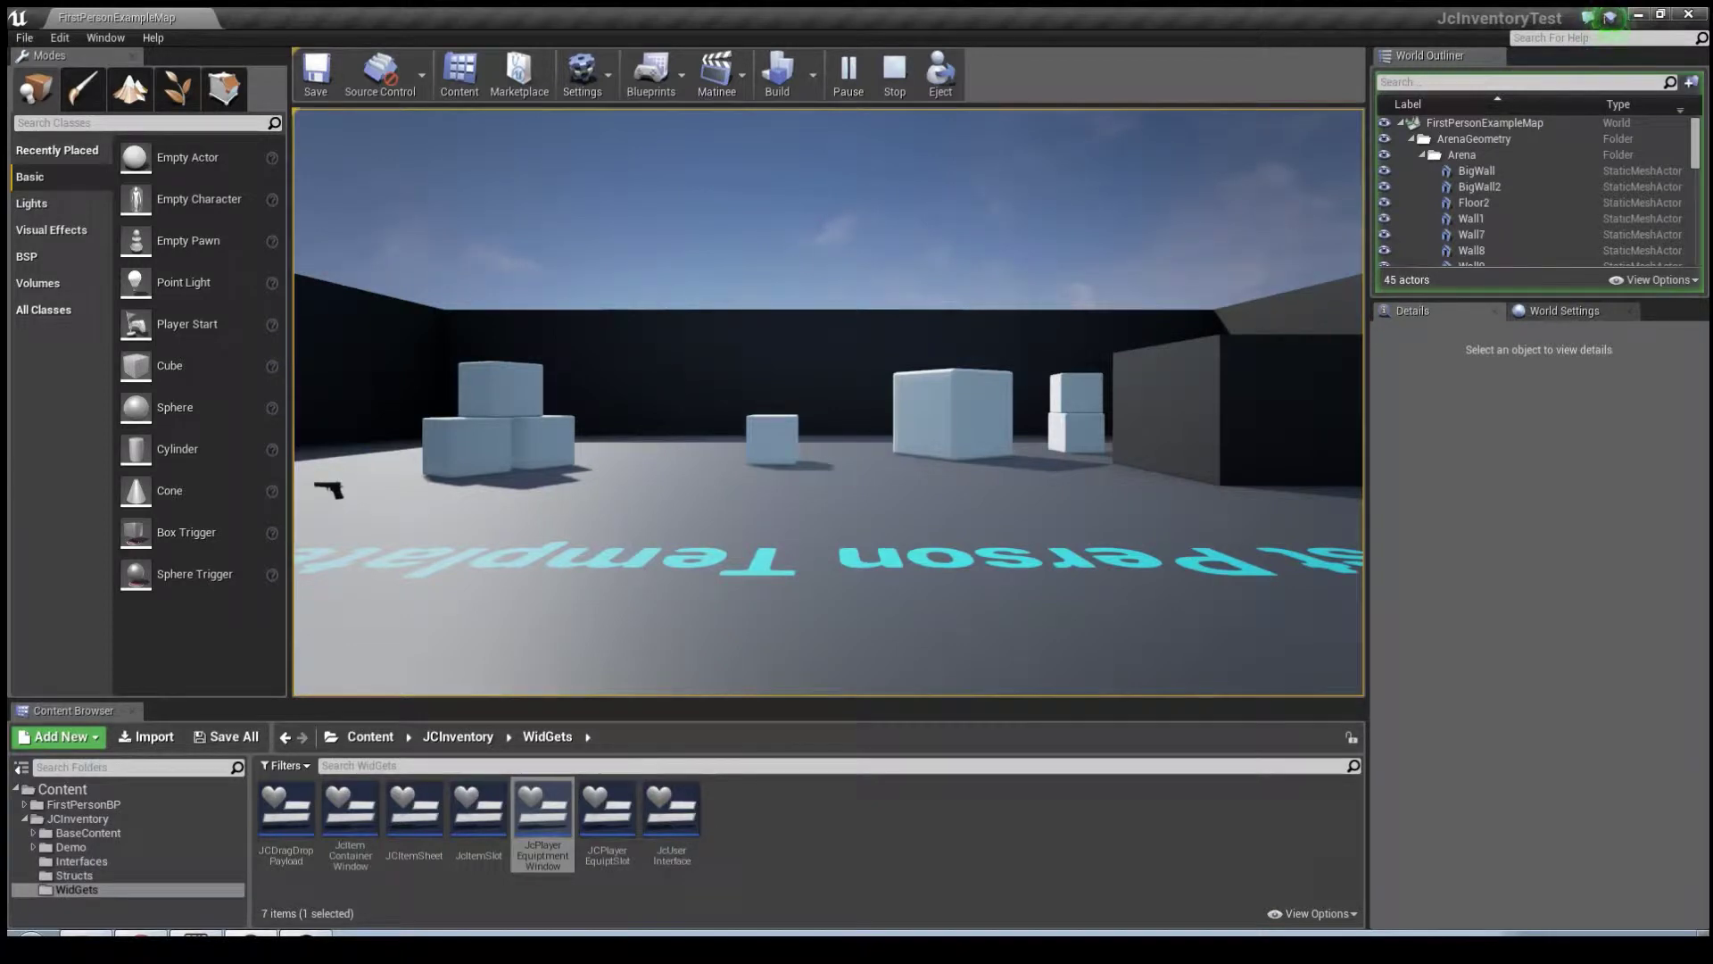
- Open the inventory window in play, move it right, close it, then stop playing
key("i")
left_click_drag(767, 163, 1075, 175)
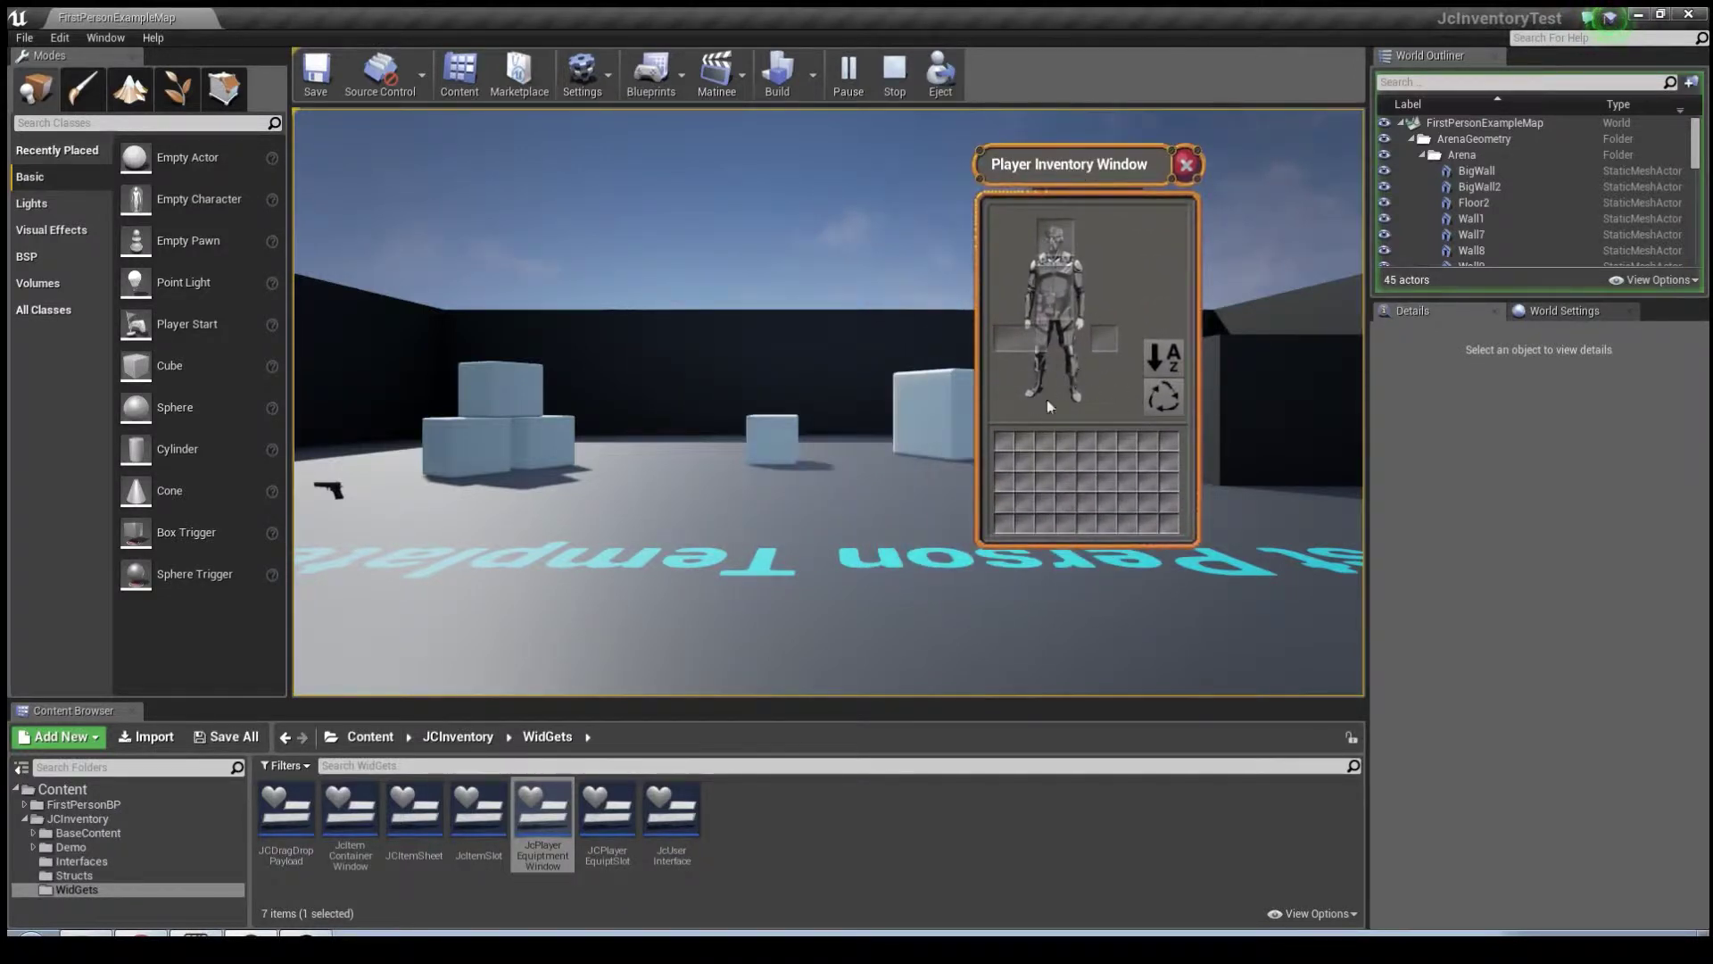
left_click(1187, 163)
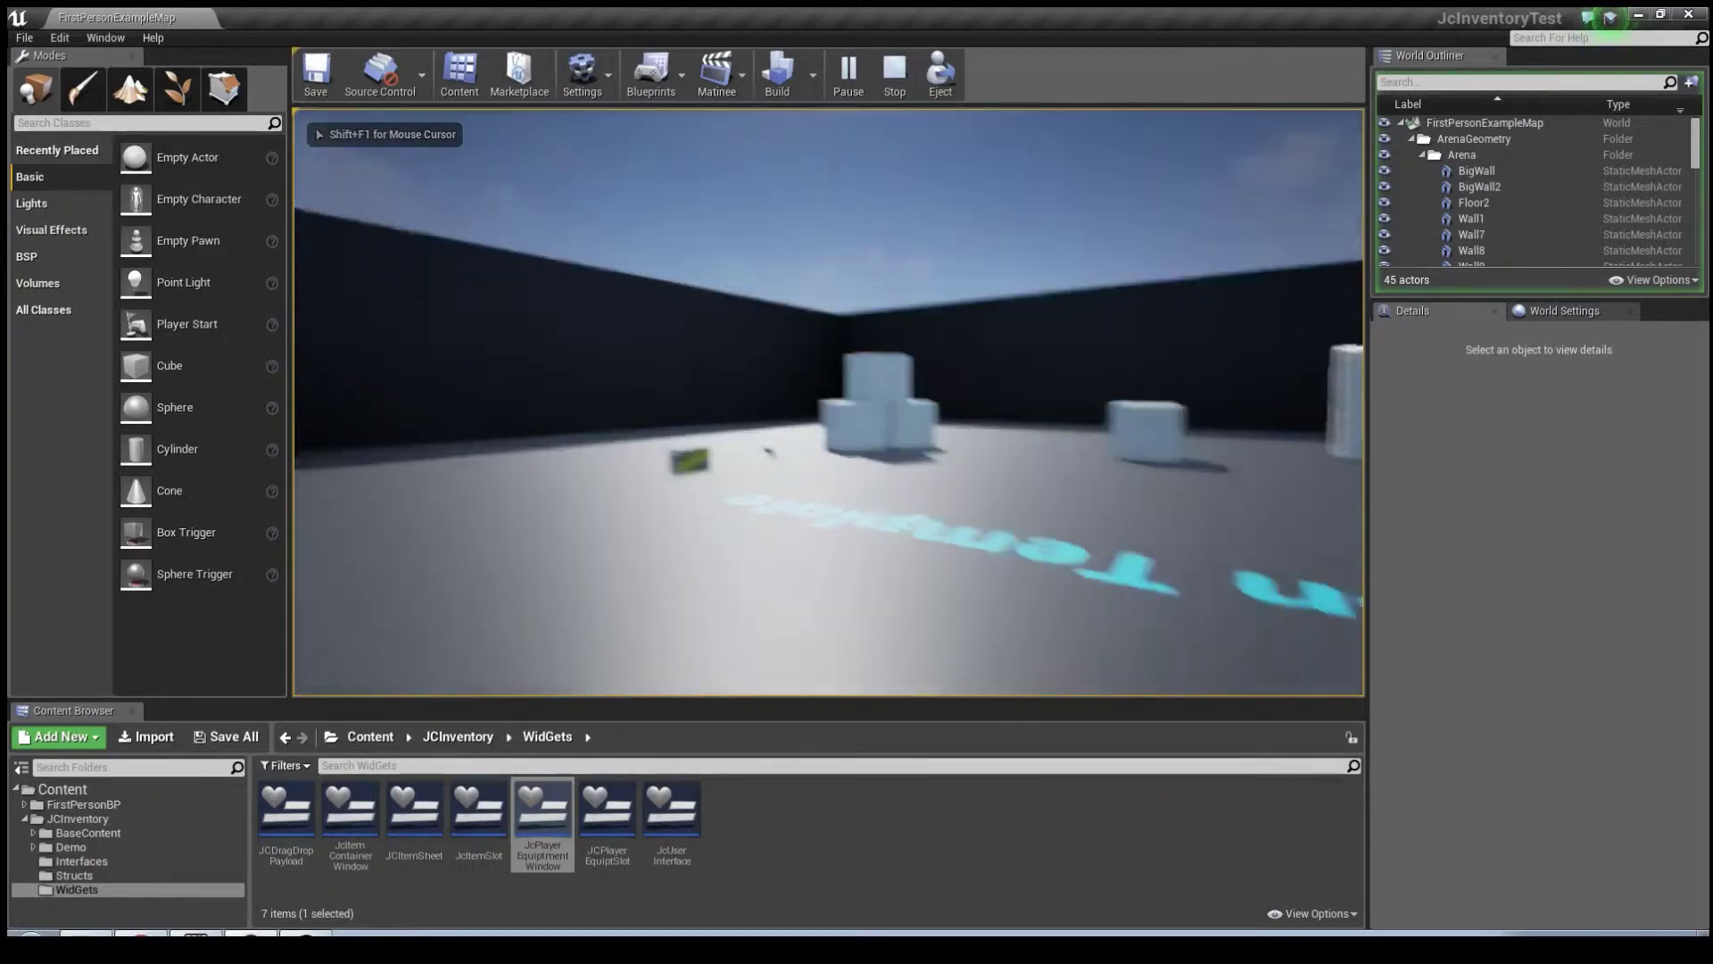
key("Escape")
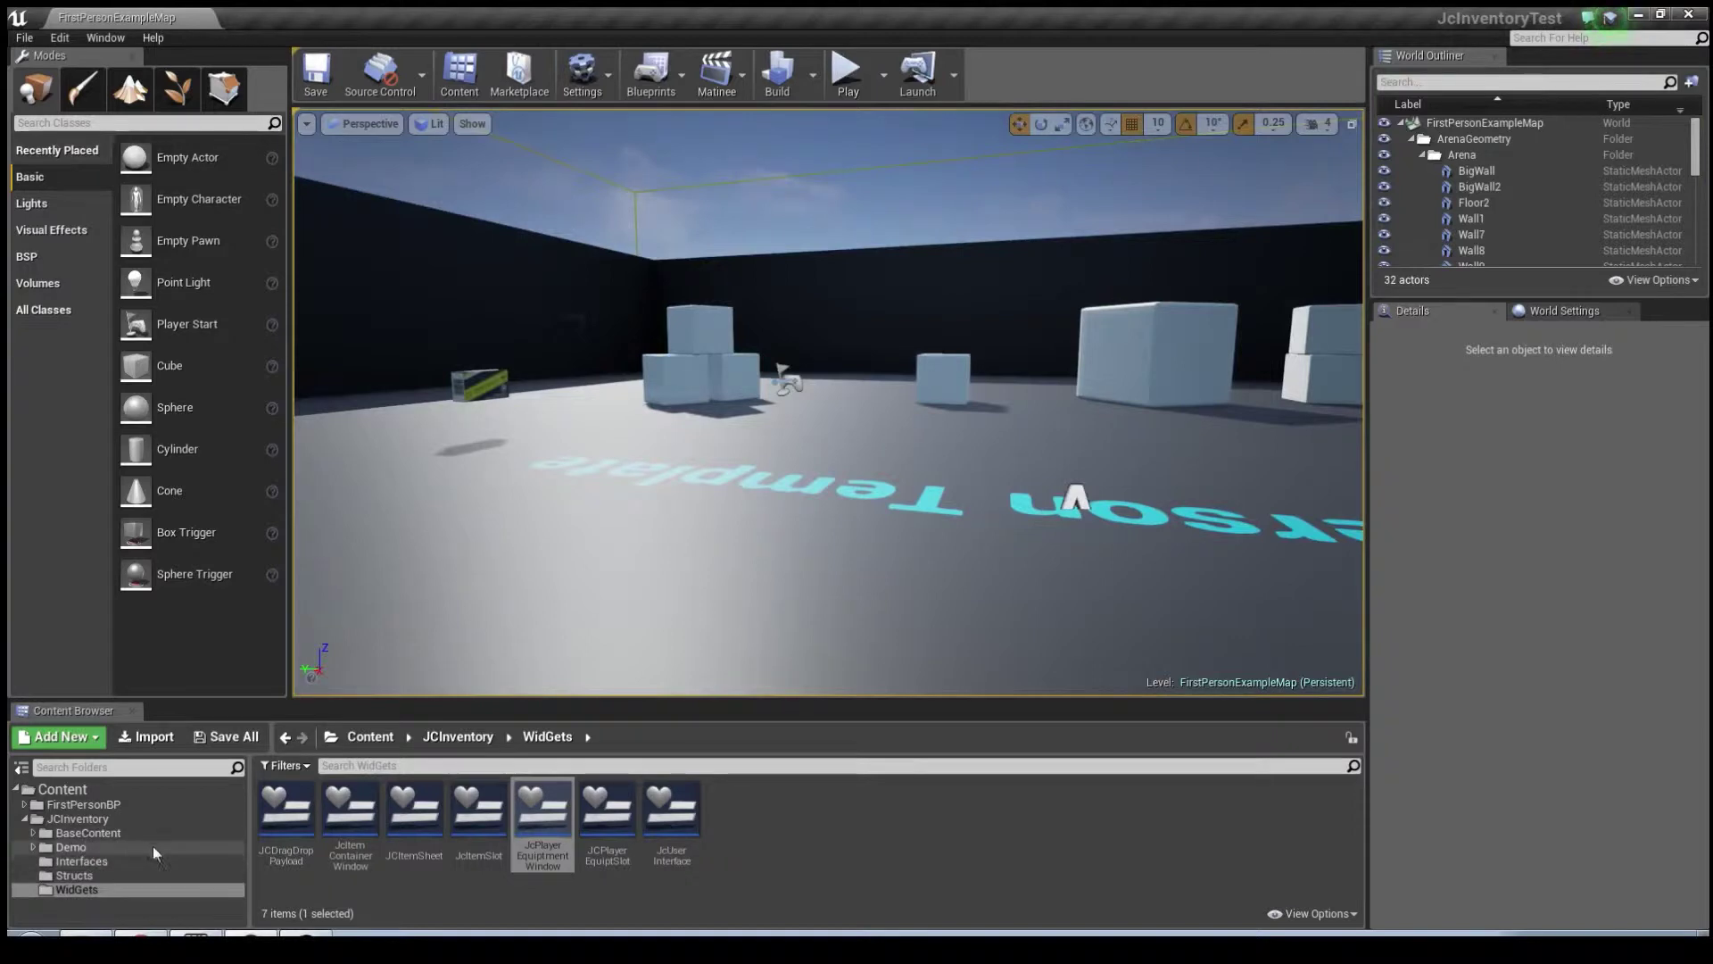
- Browse the Content Browser to the JCInventory/Structs folder
left_click(99, 820)
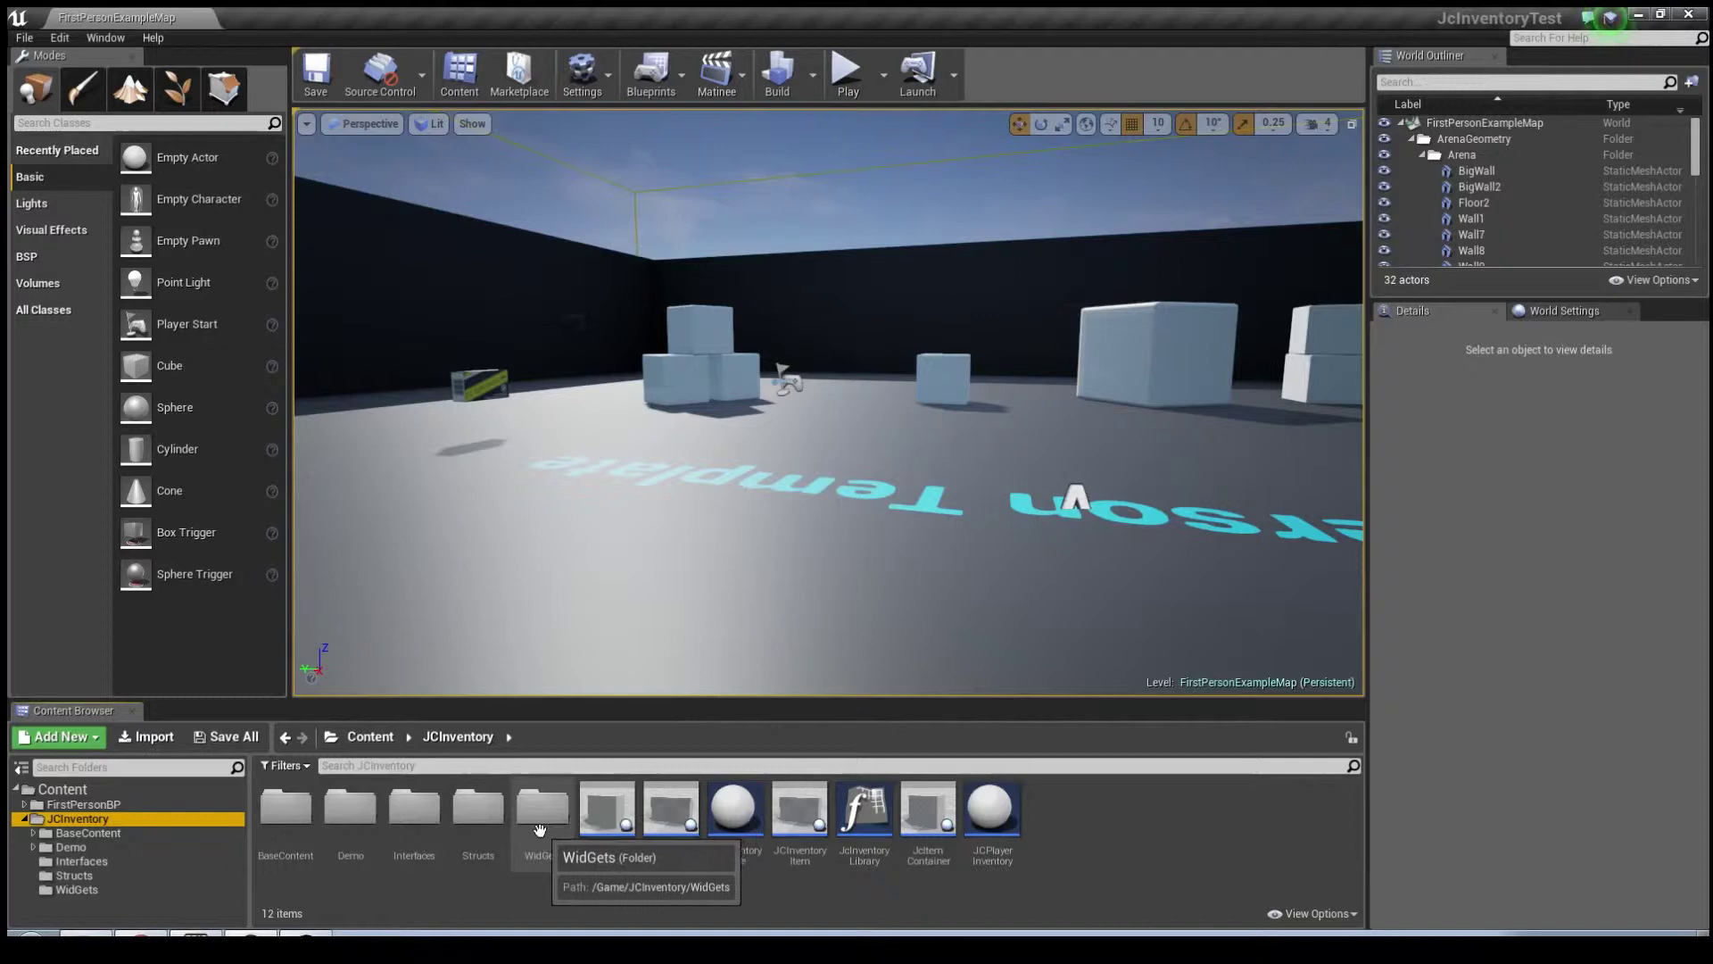
double_click(469, 831)
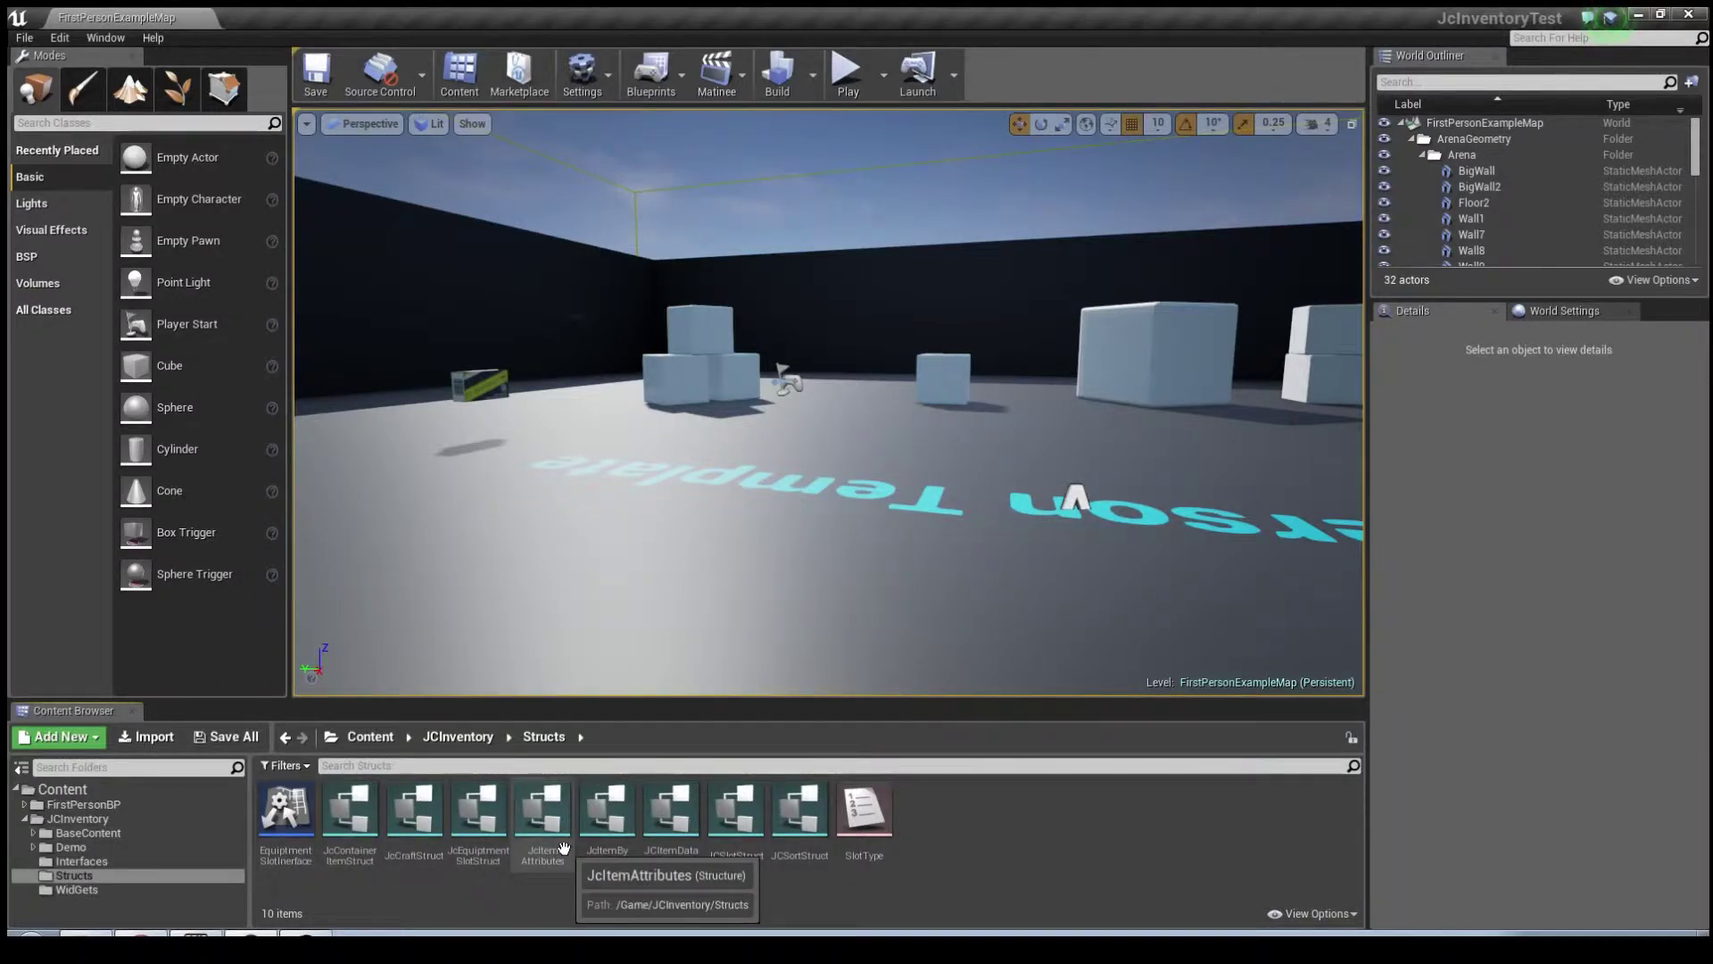
- In the SlotType enumeration, add a sixth enumerator named Boots and save
double_click(864, 811)
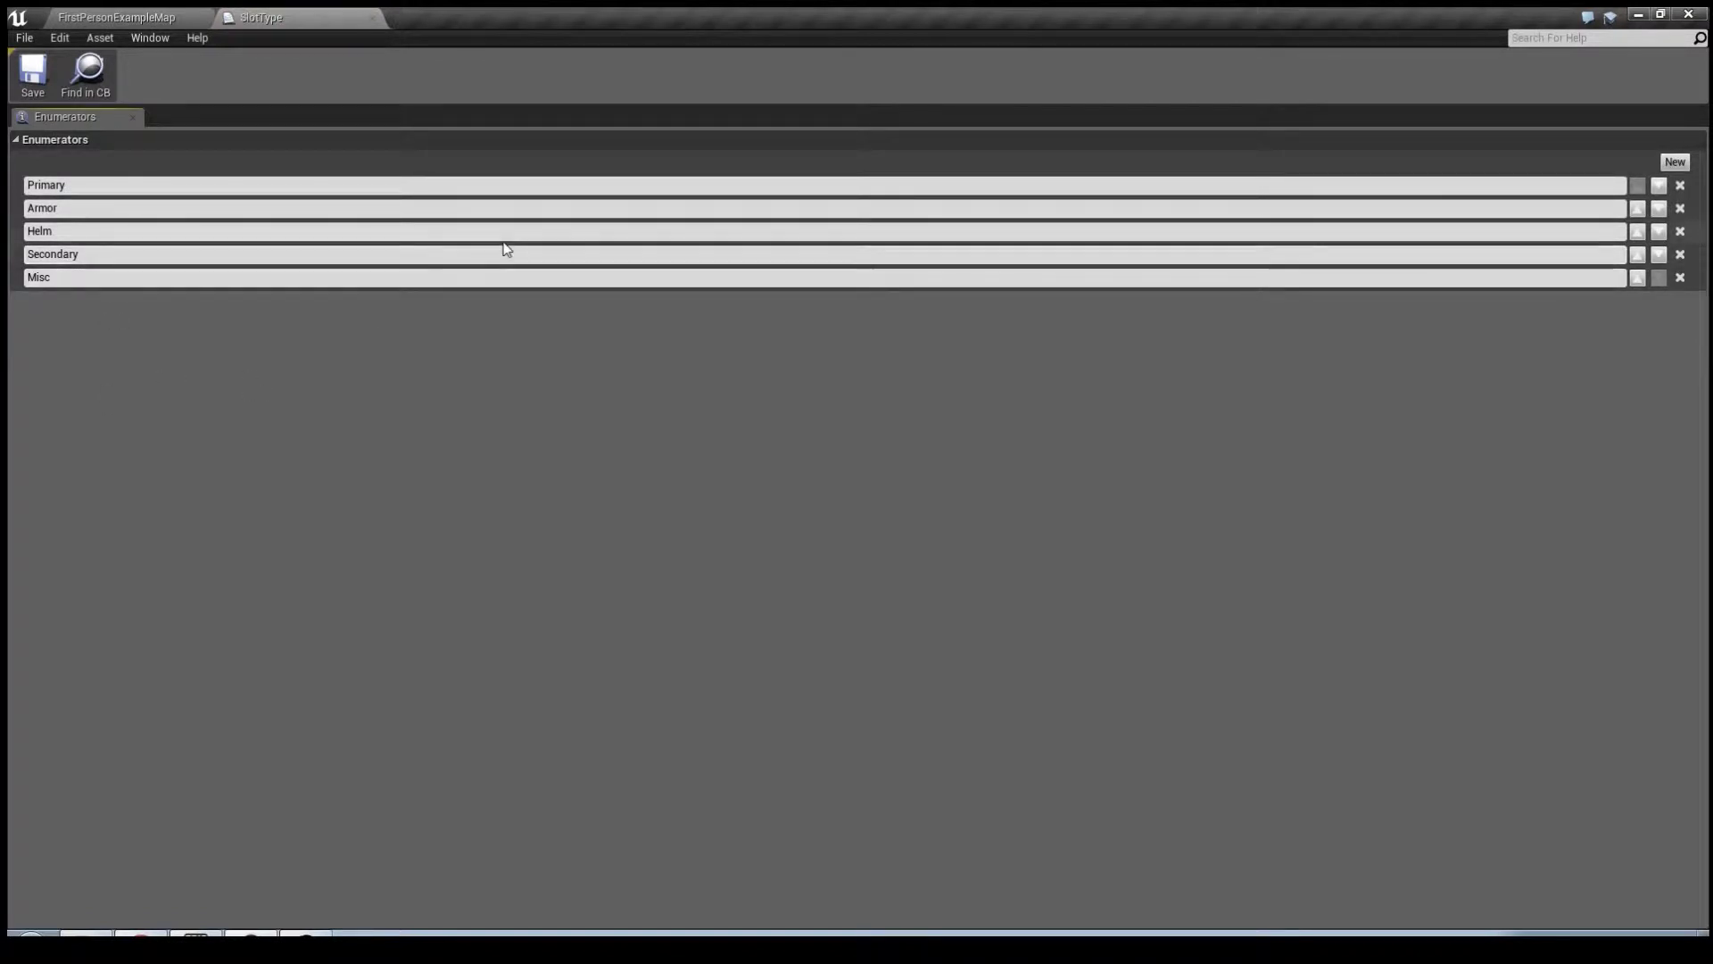
left_click(1675, 161)
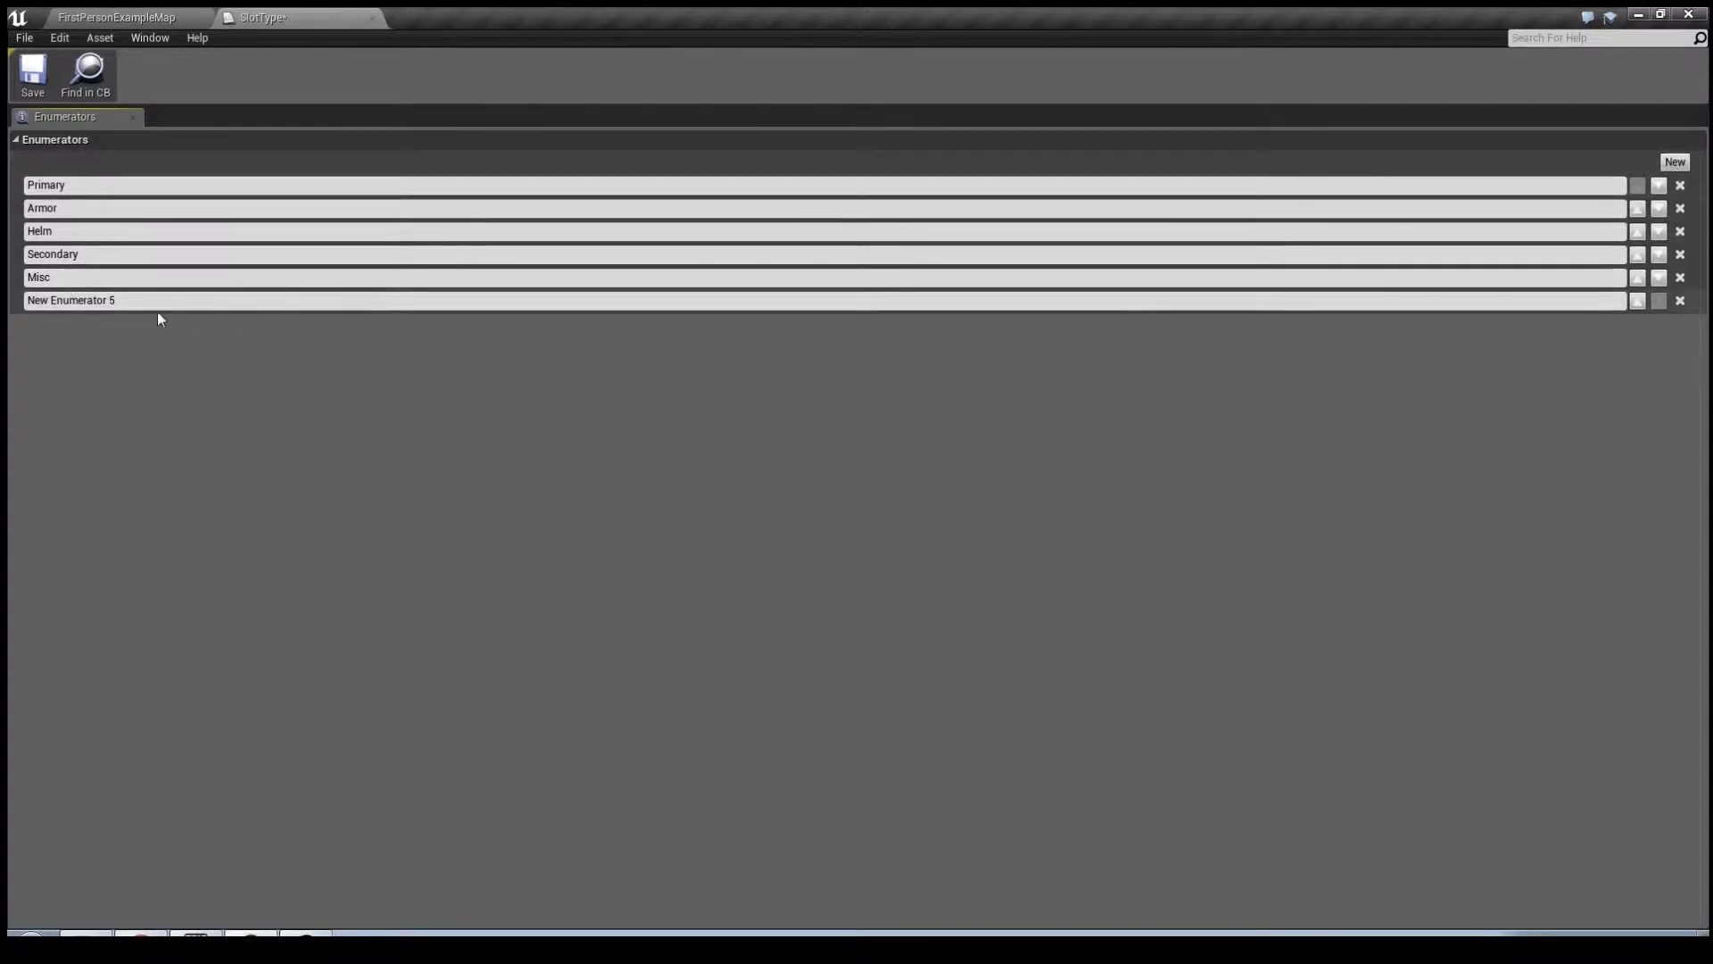
left_click(134, 301)
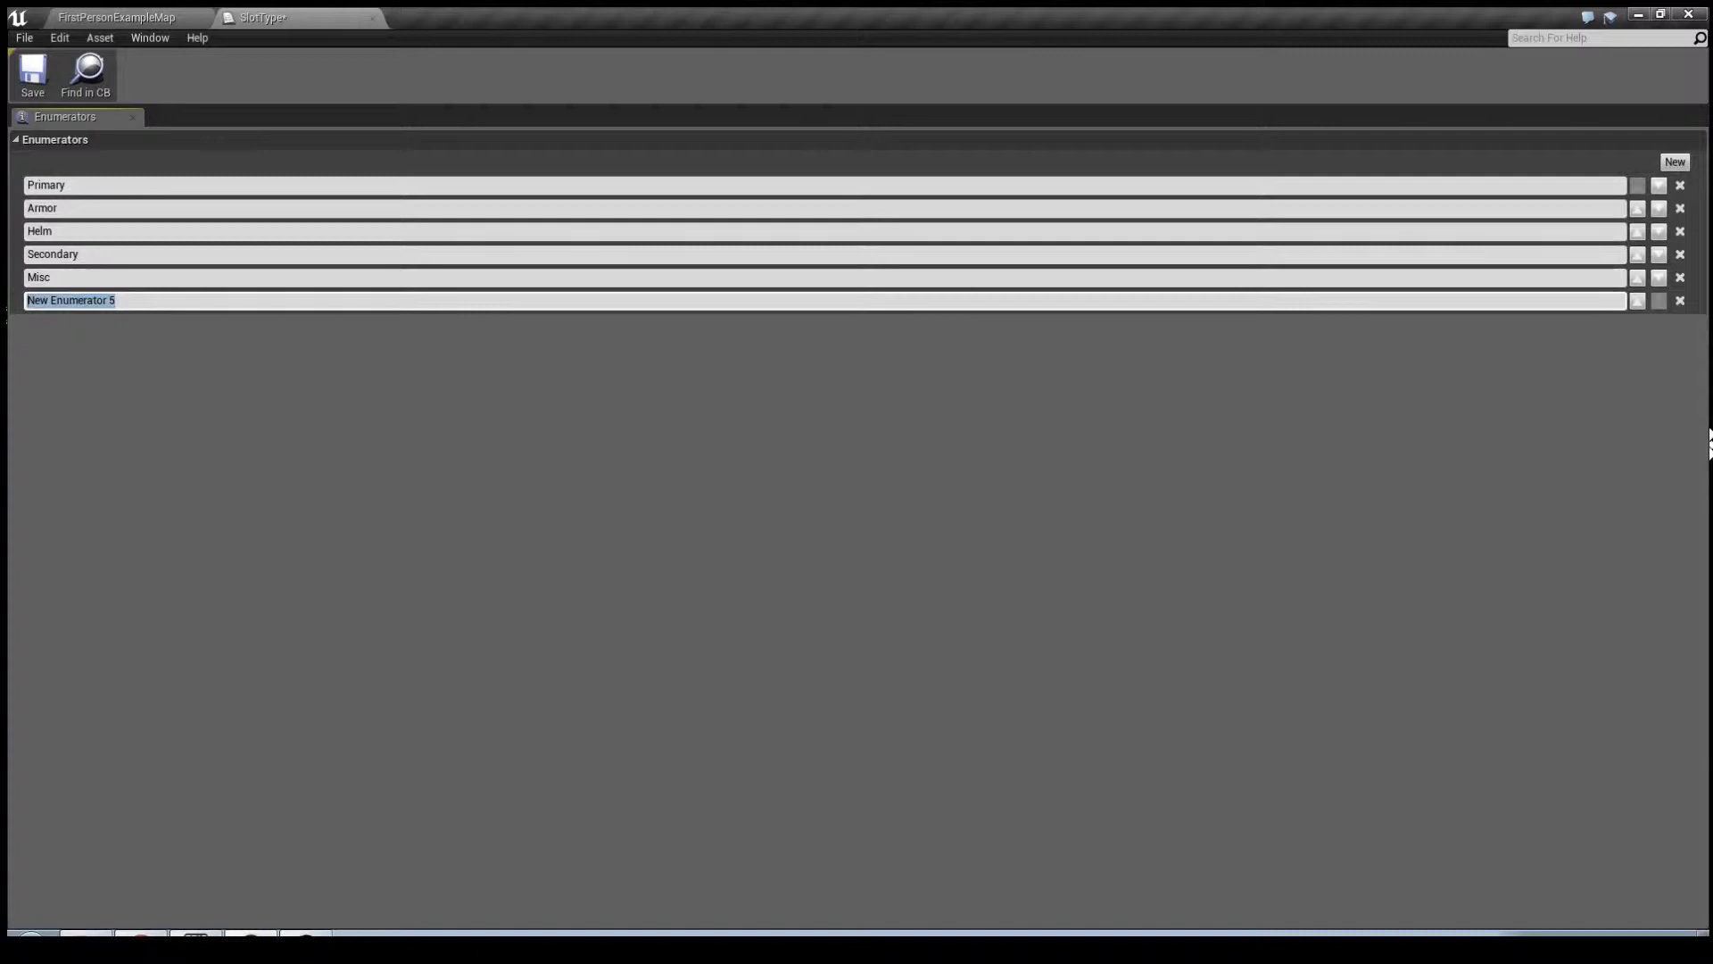
type("Boots")
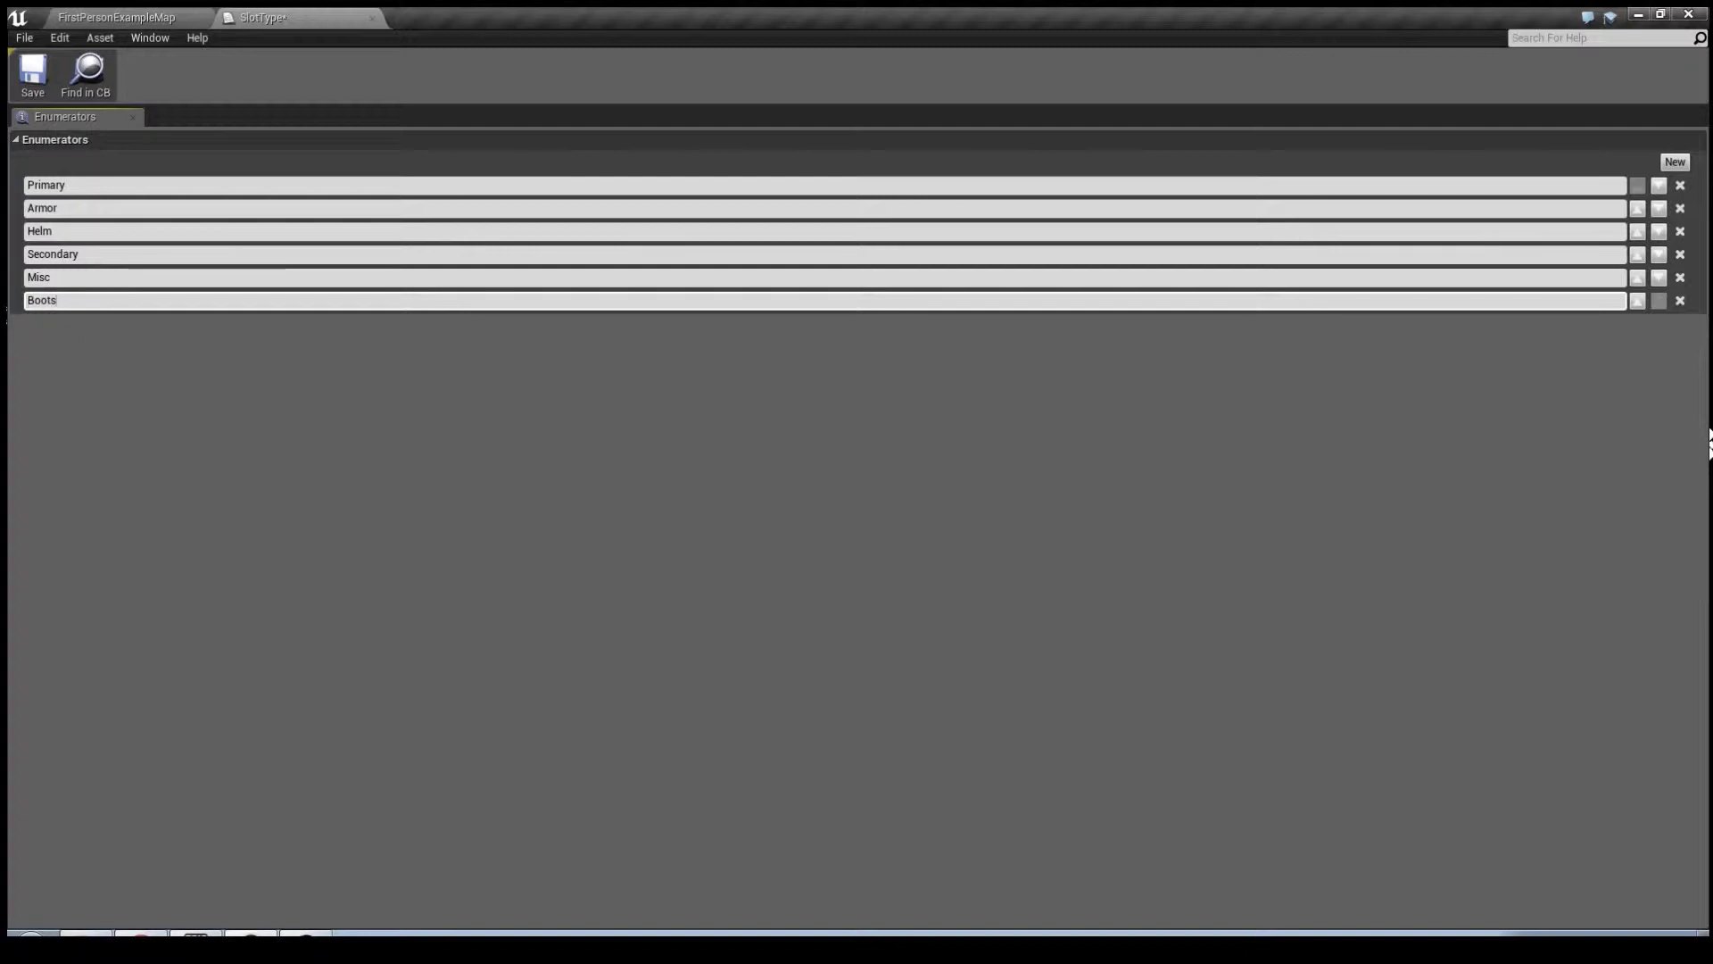
left_click(28, 79)
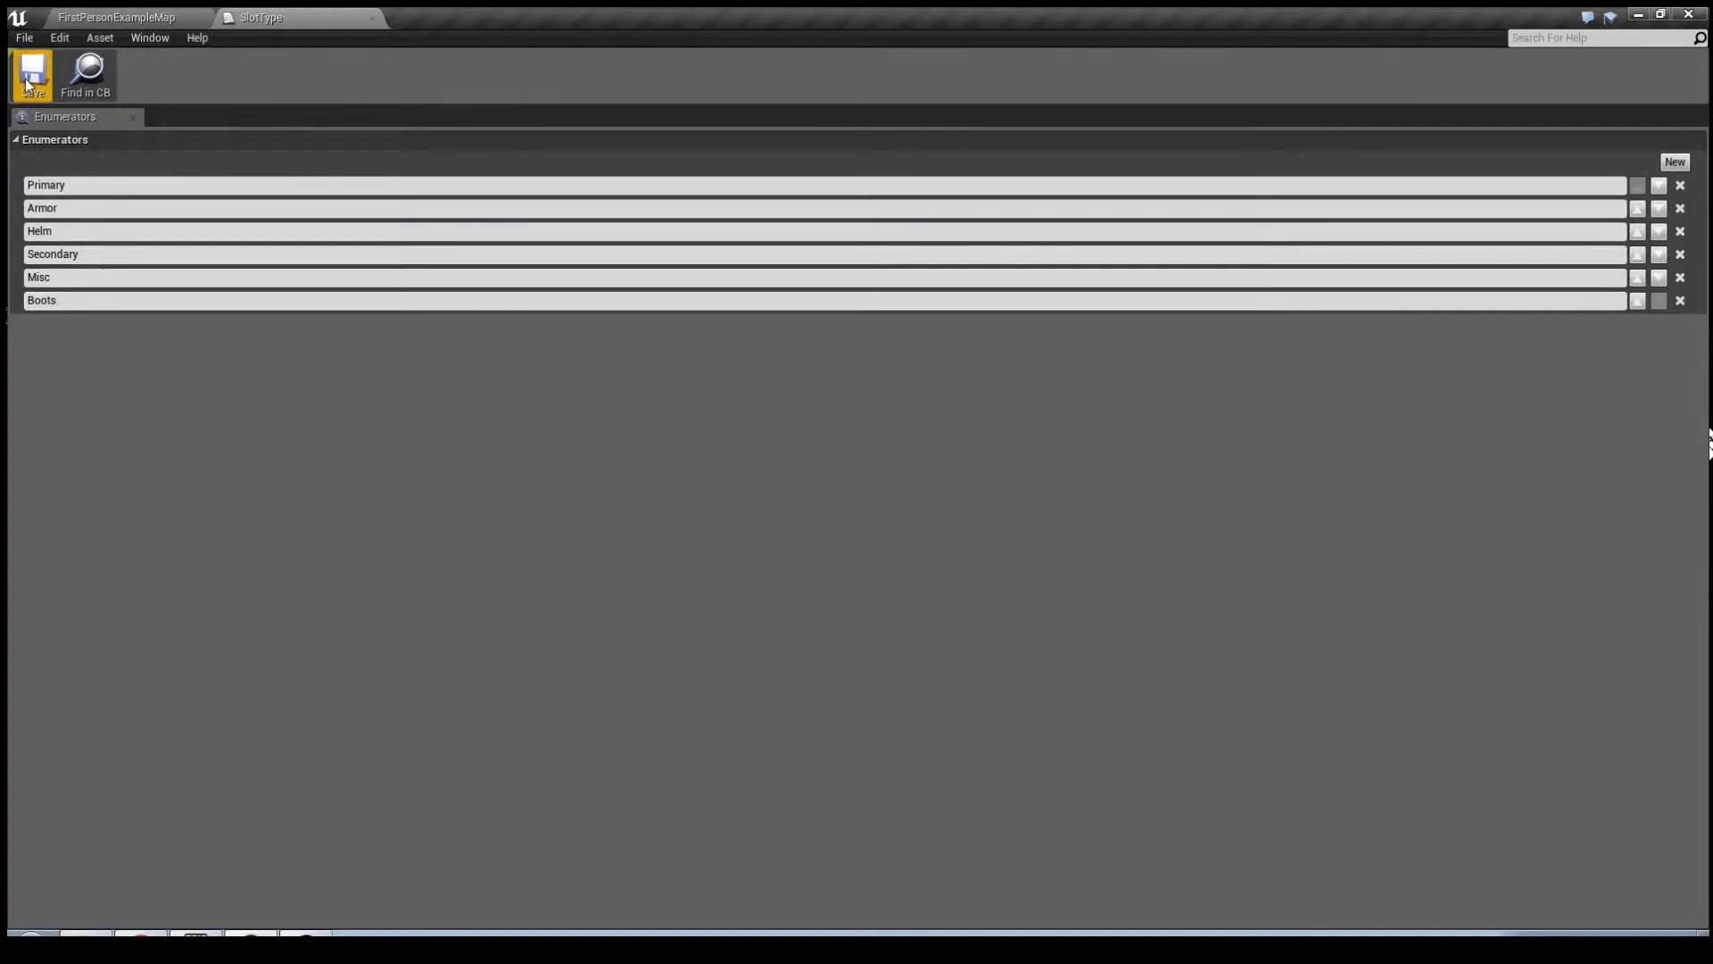
- Close SlotType, go to JCInventory/BaseContent/Demo, and bring up the new-asset context menu
left_click(372, 18)
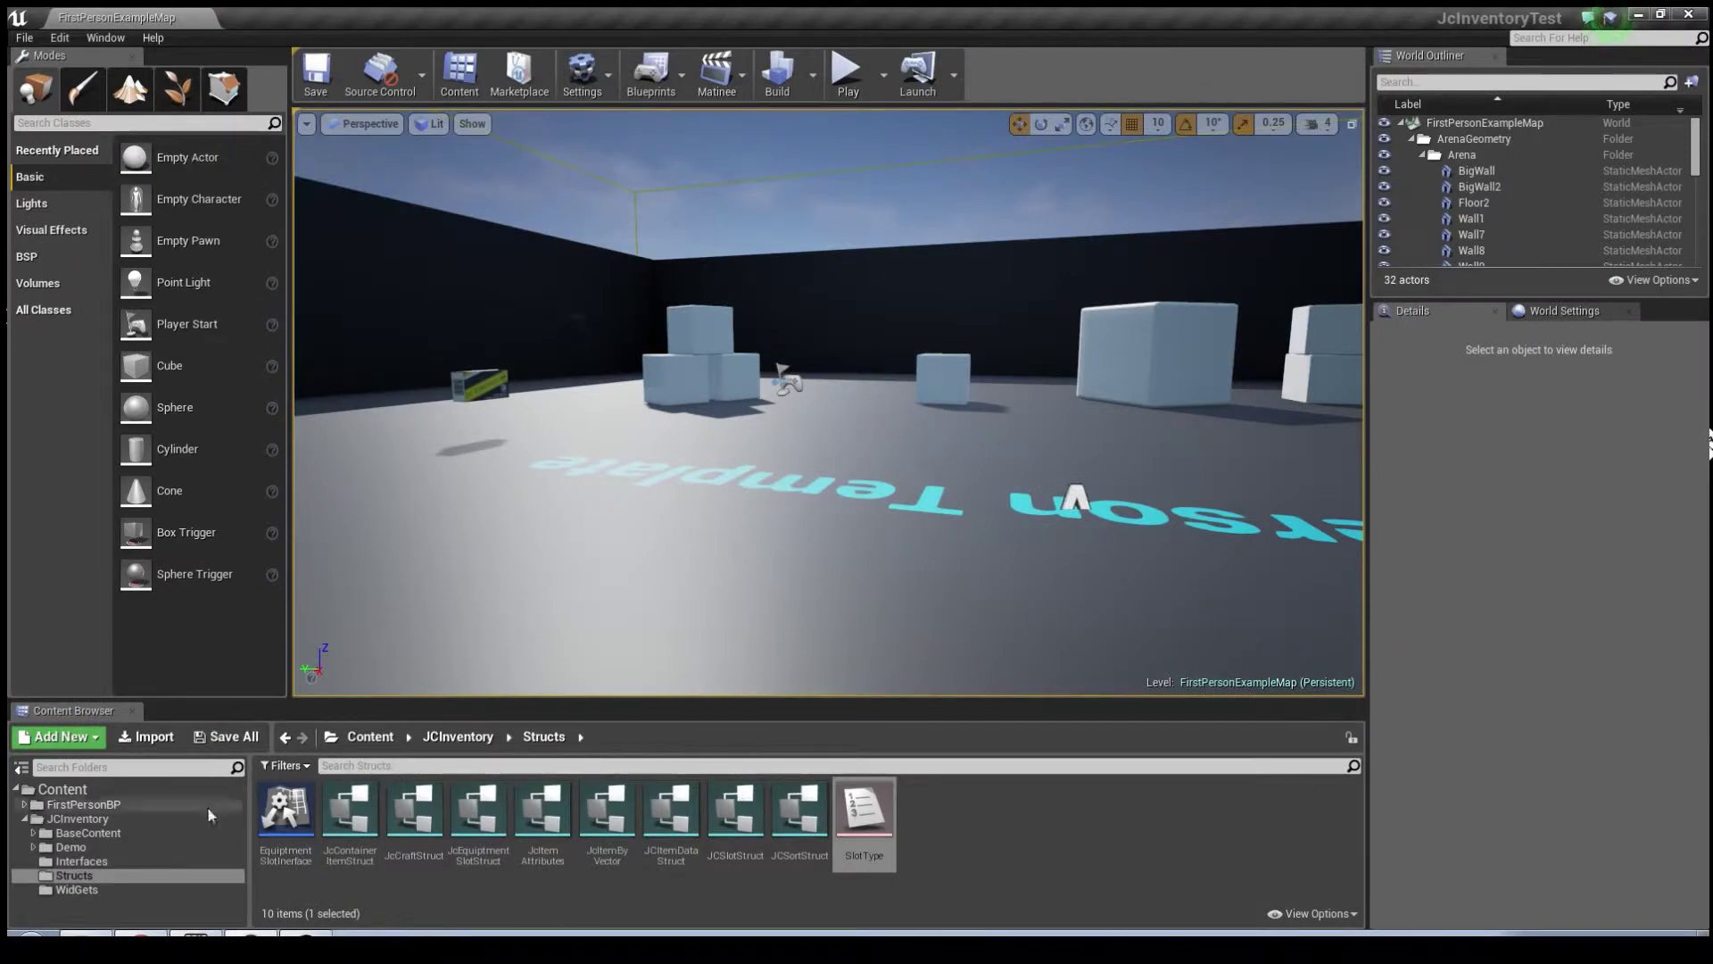
left_click(84, 820)
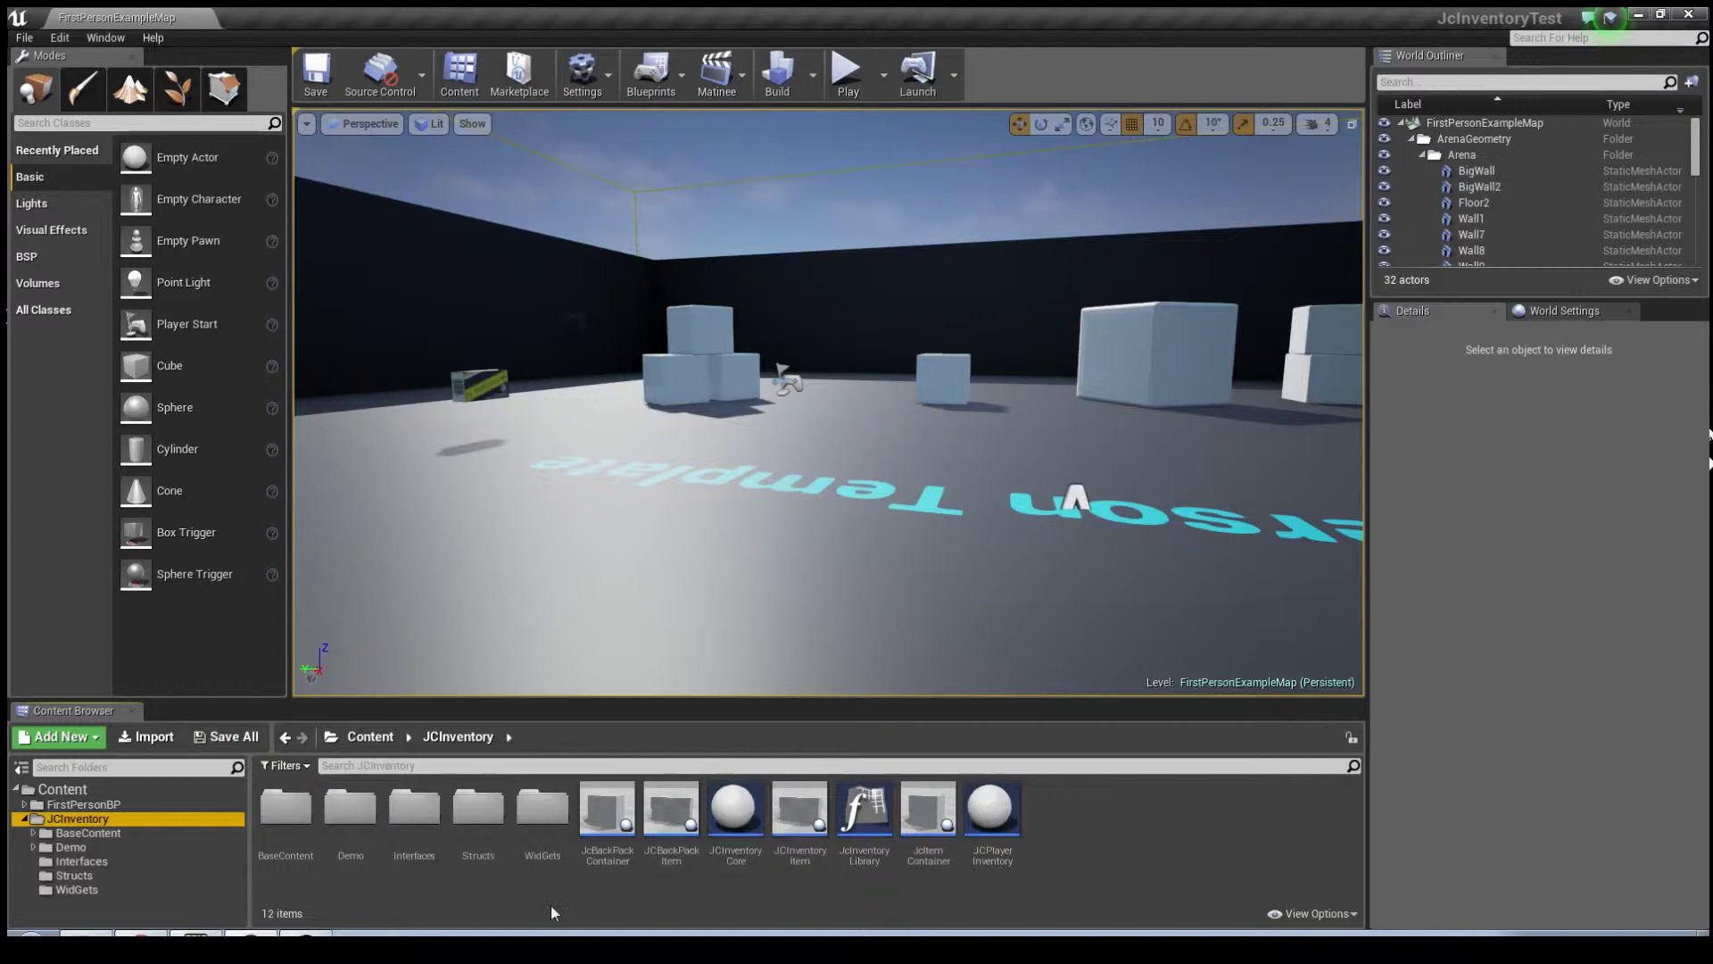
left_click(115, 834)
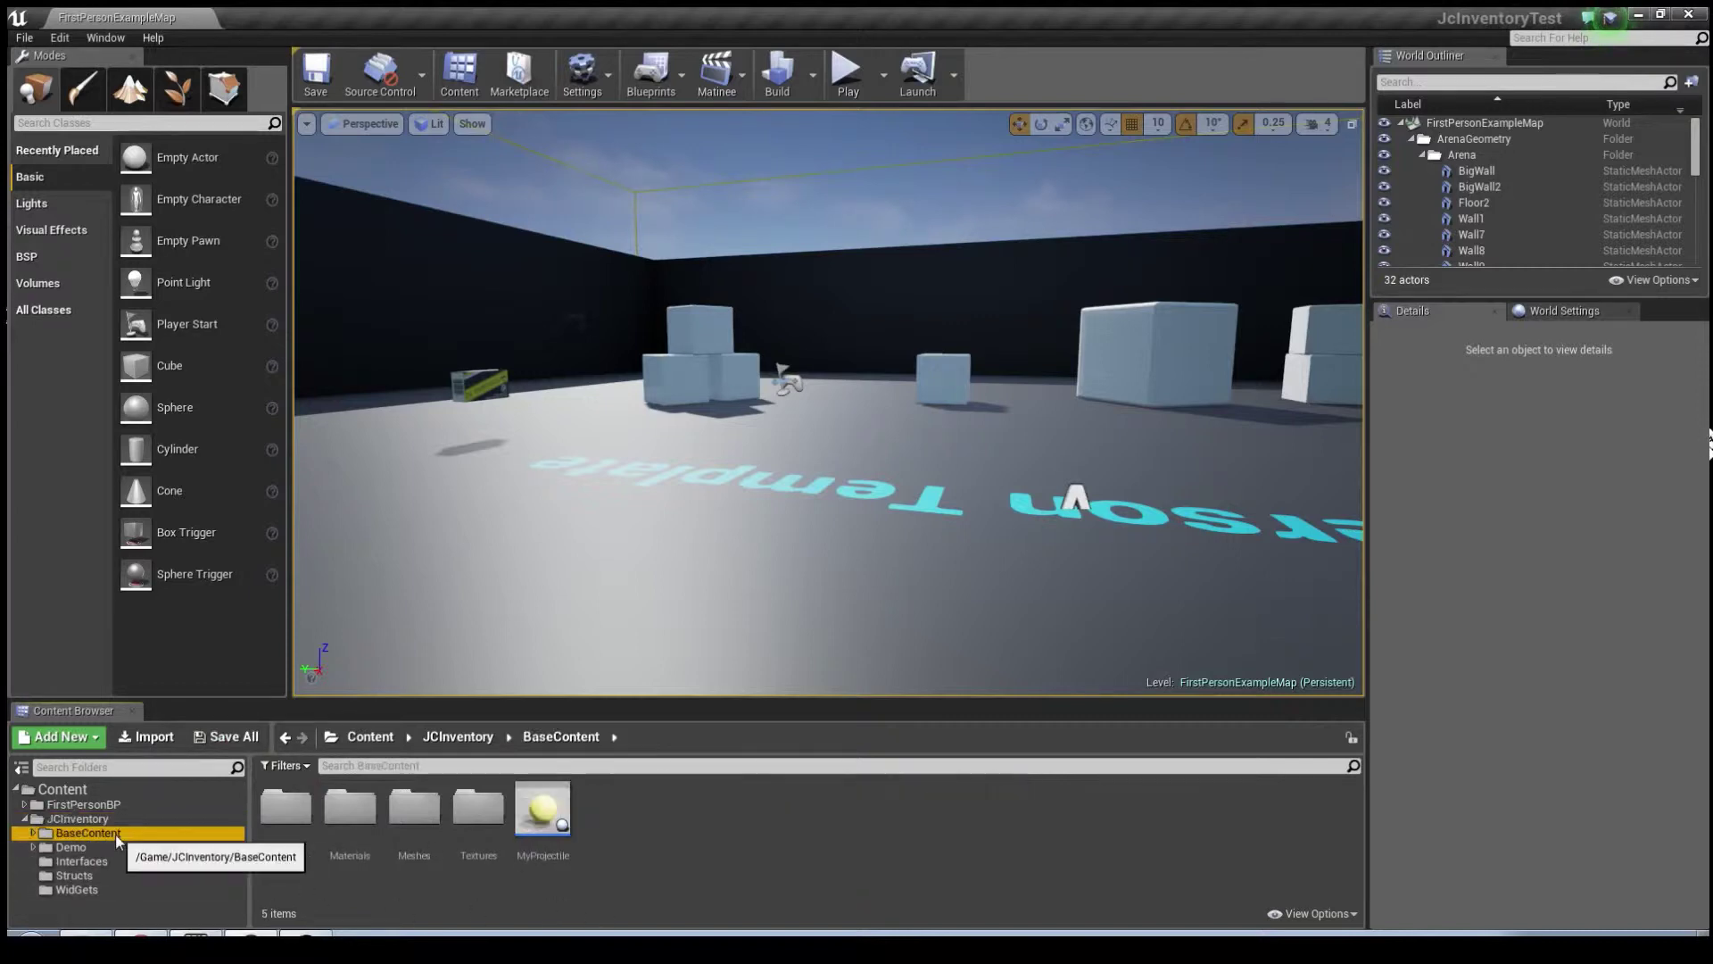
left_click(76, 848)
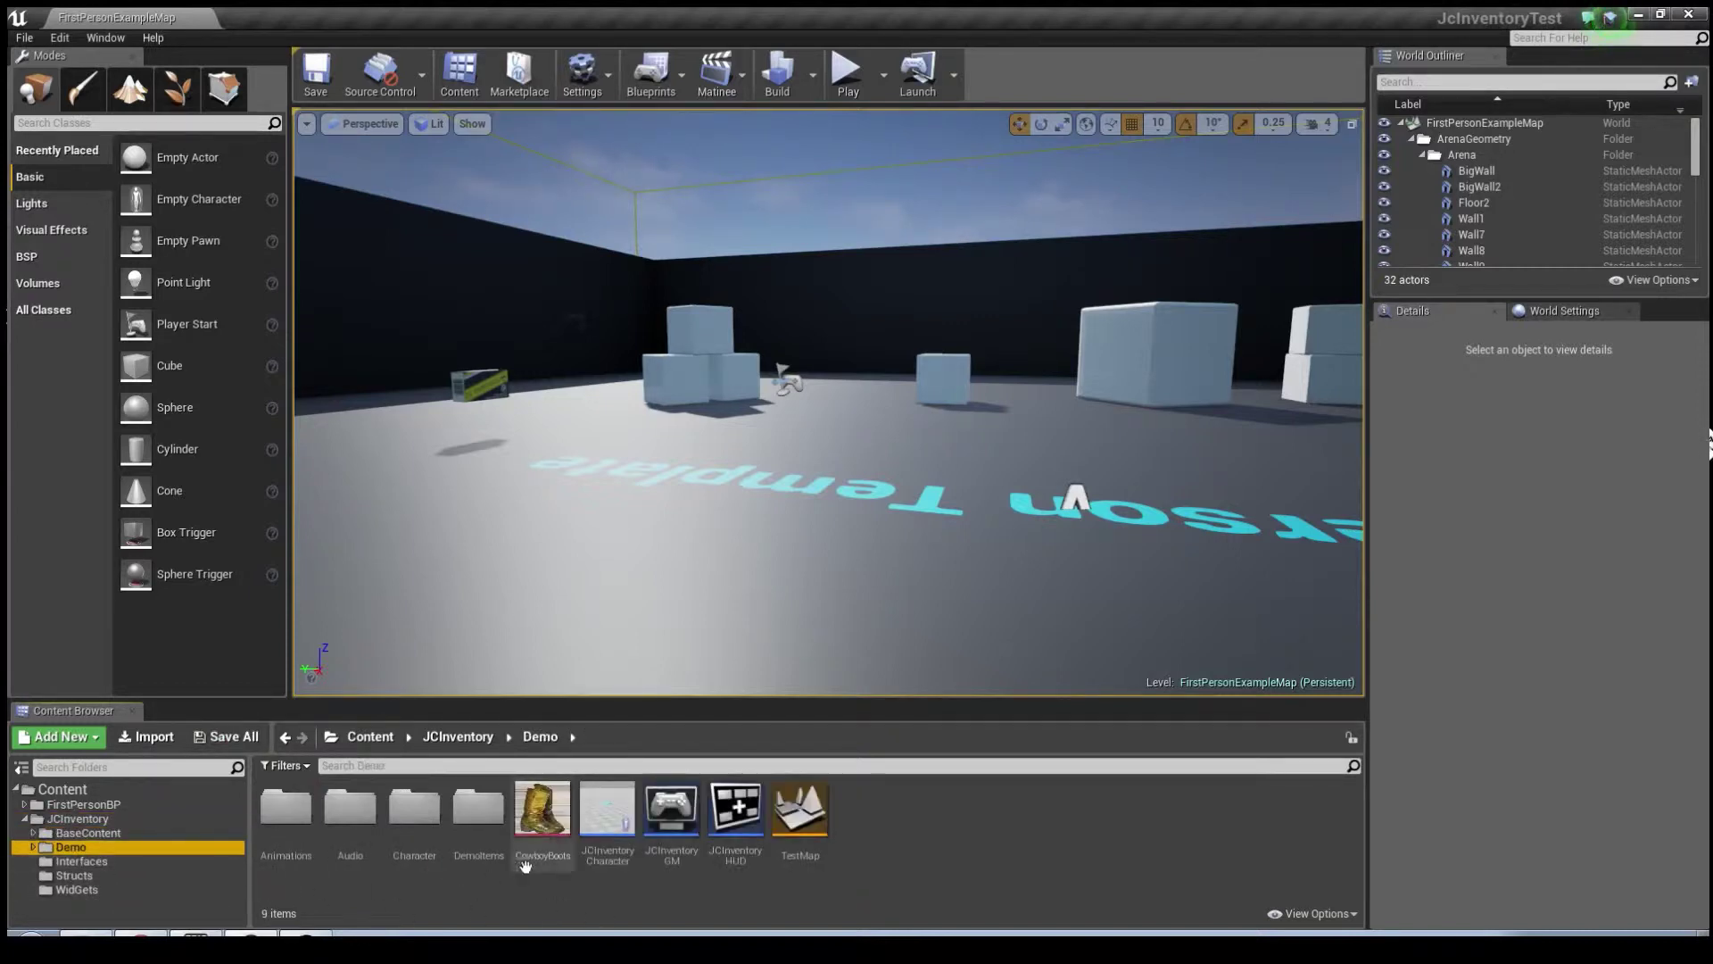
right_click(919, 857)
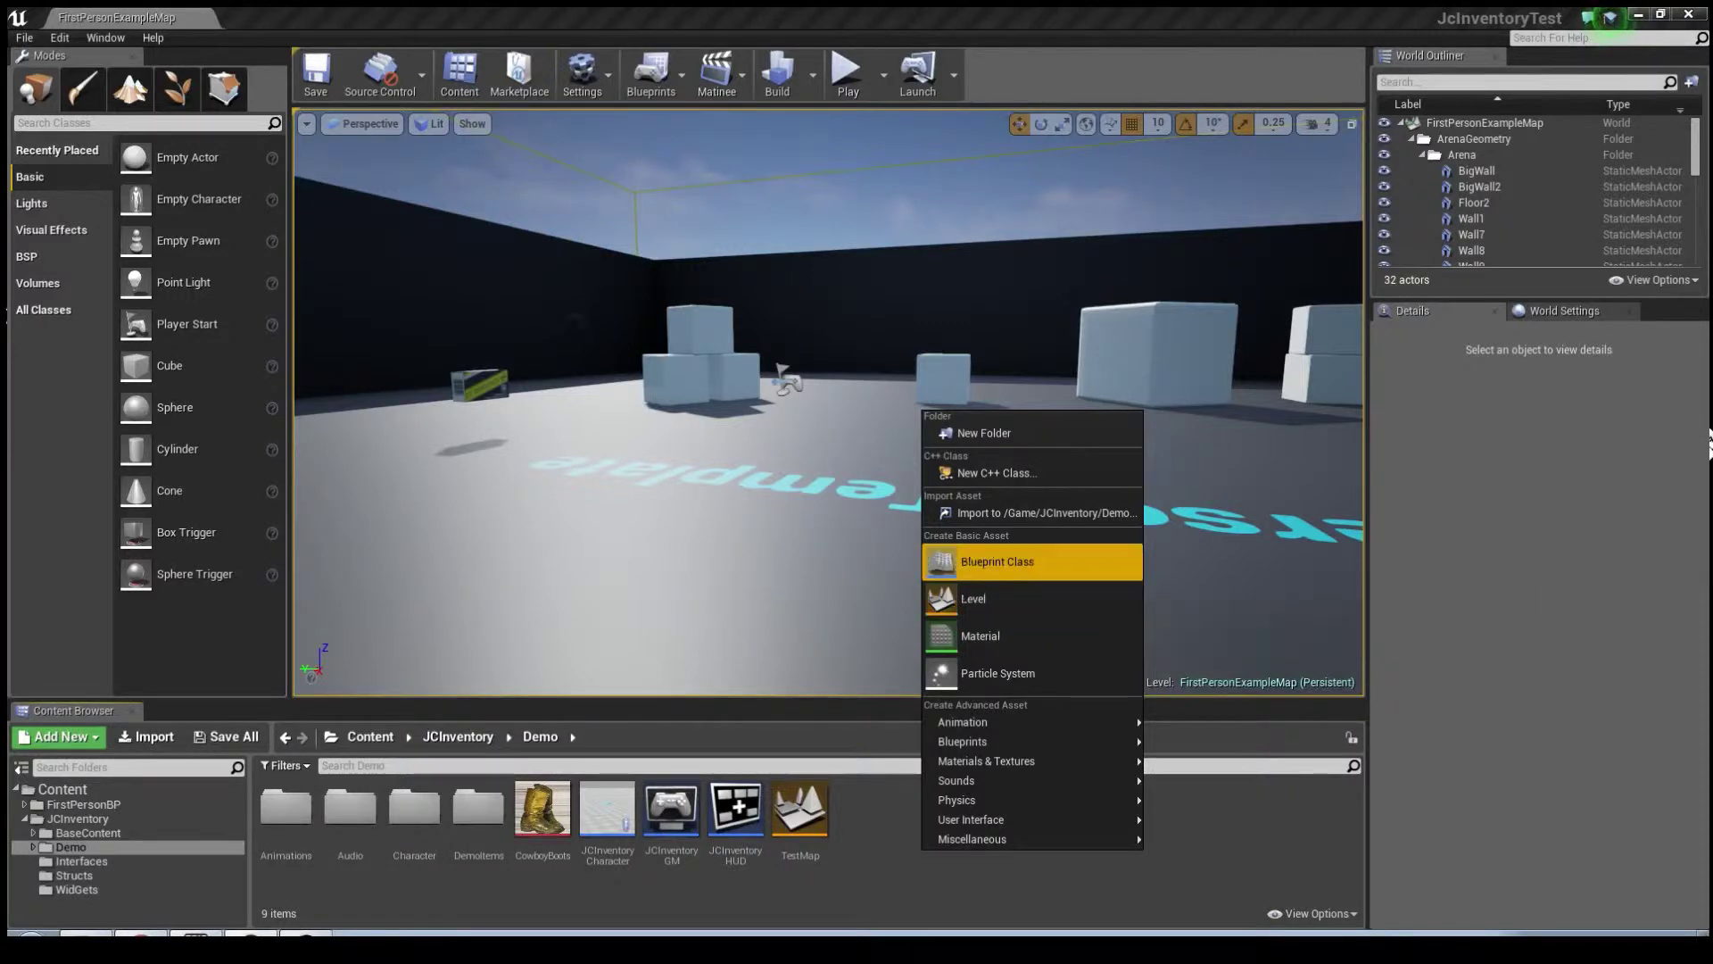
- Create a new Blueprint Class in Demo with JCInventoryItem as its parent class
left_click(996, 561)
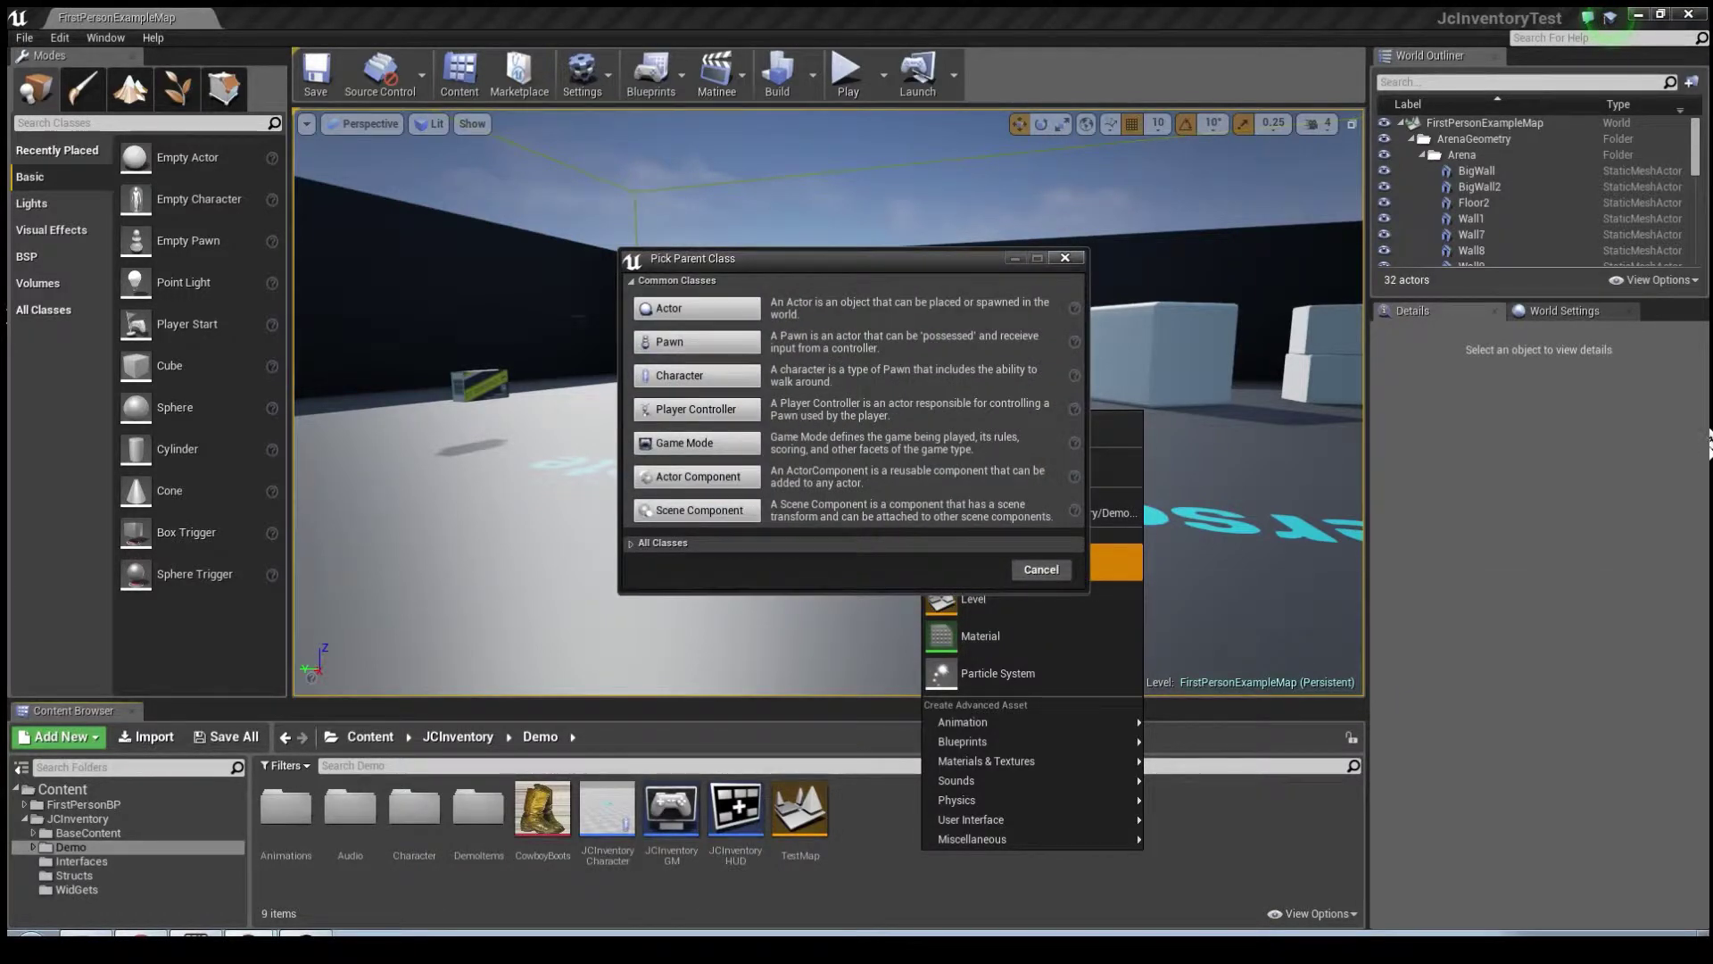
left_click(663, 542)
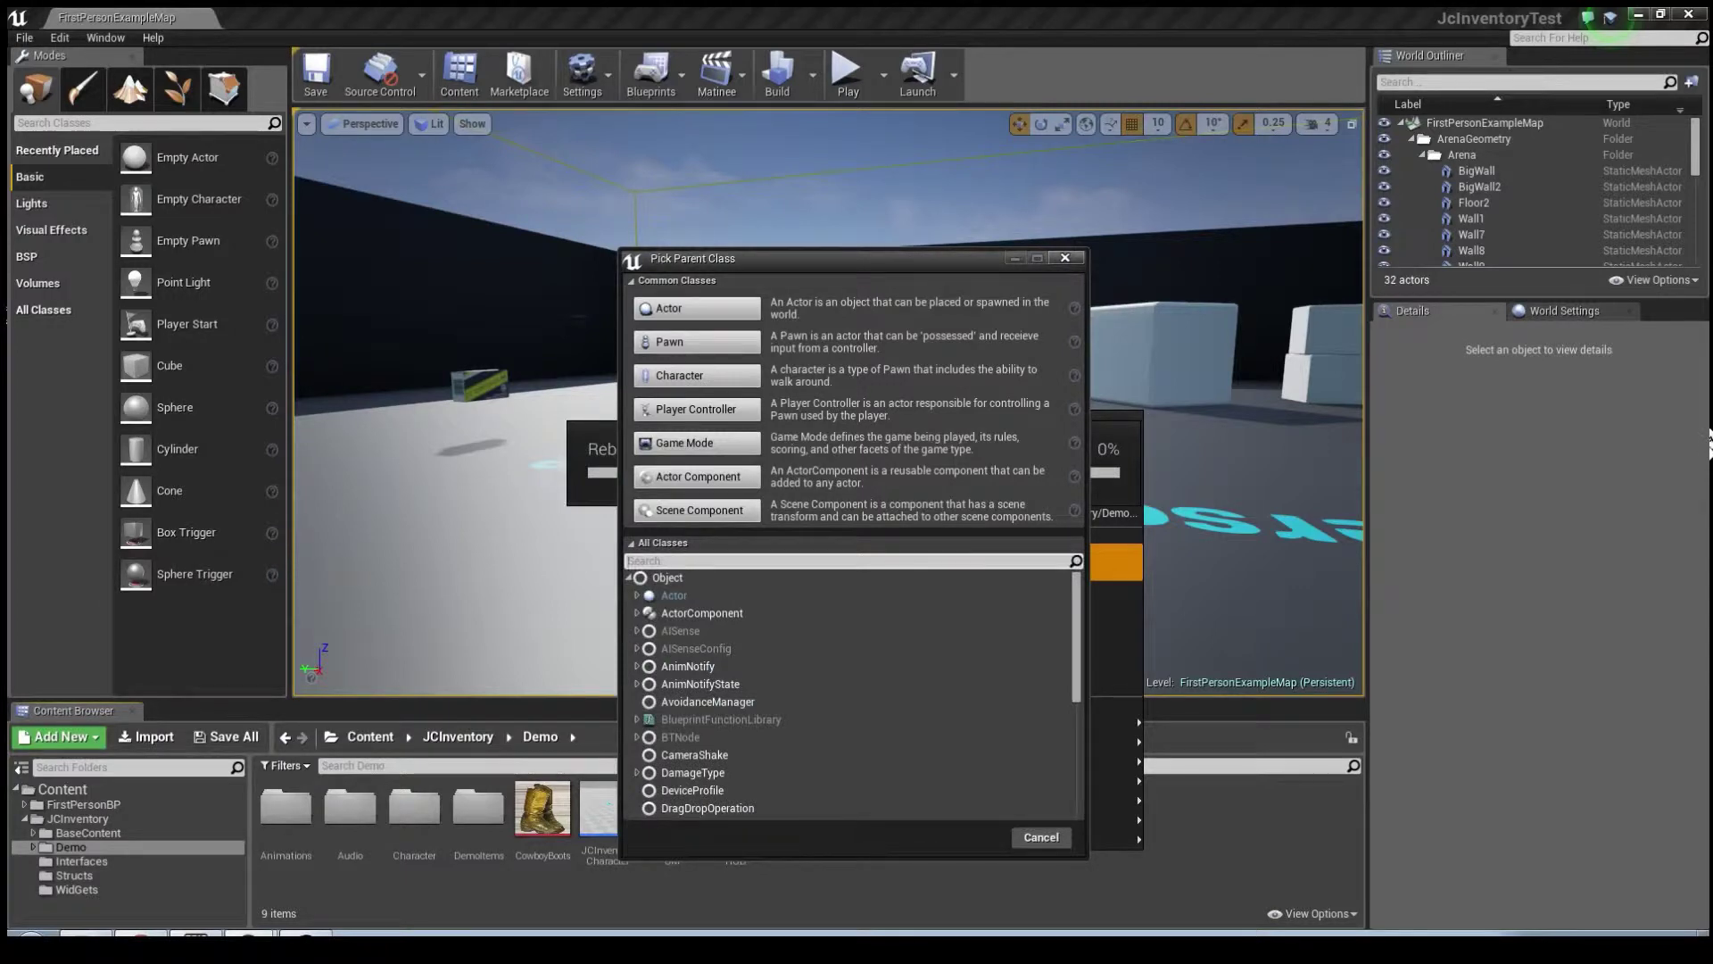
type("Jc")
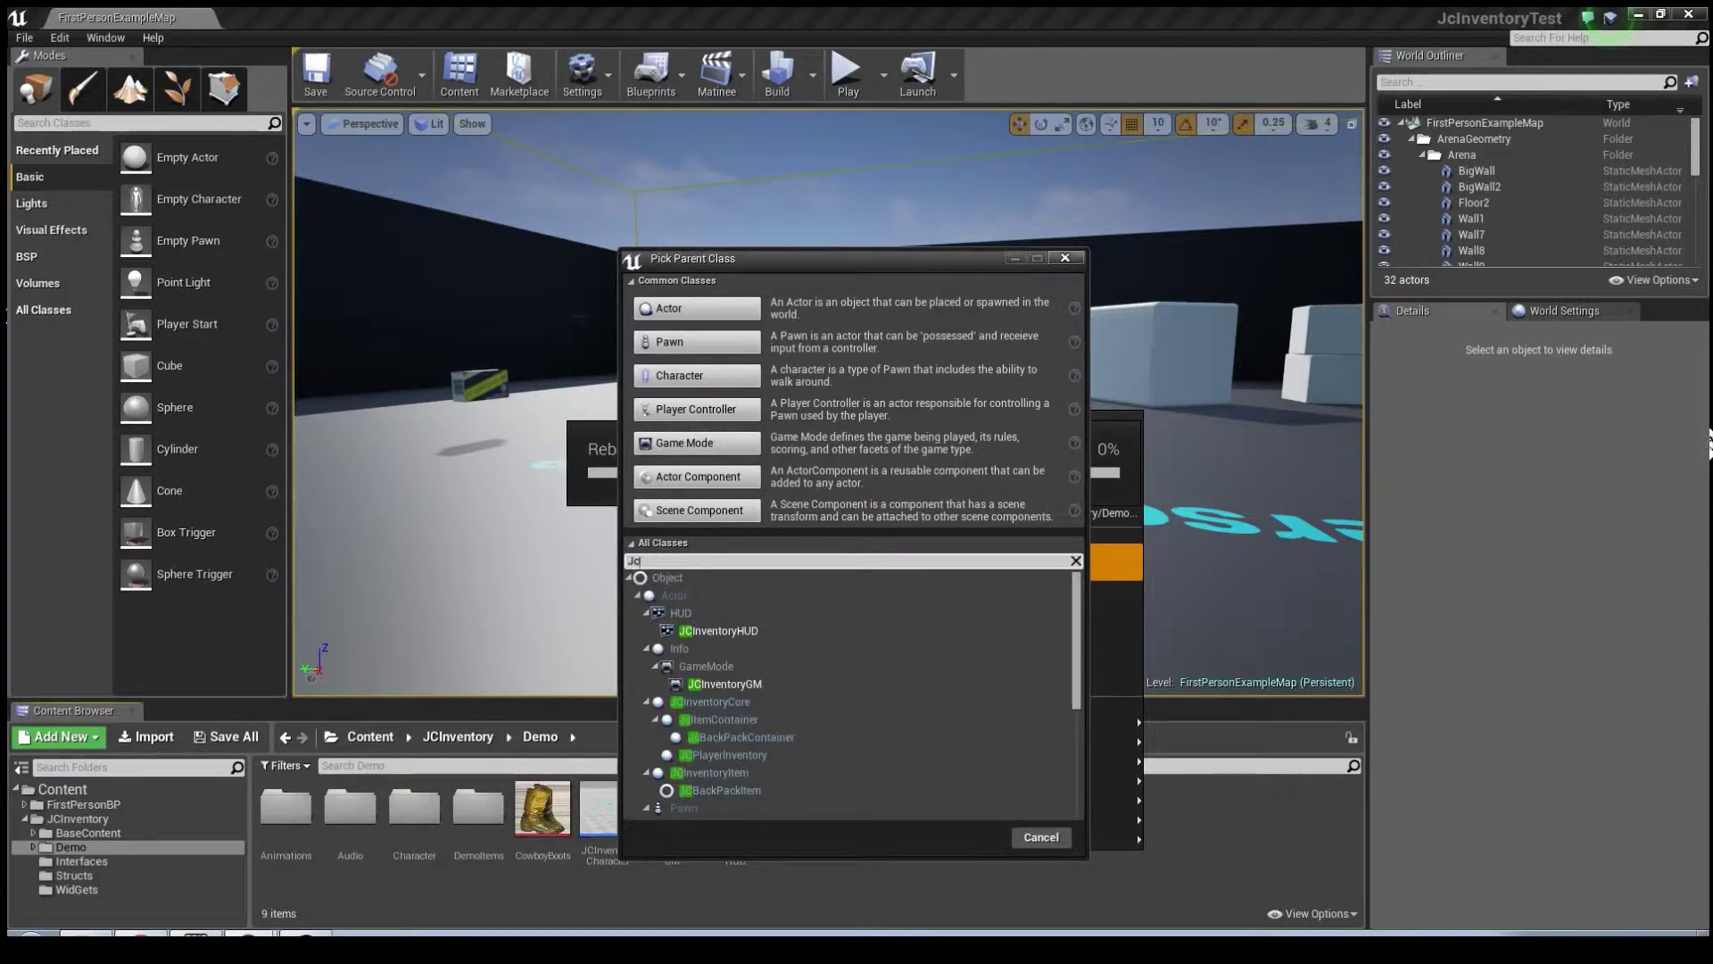
key("BackSpace")
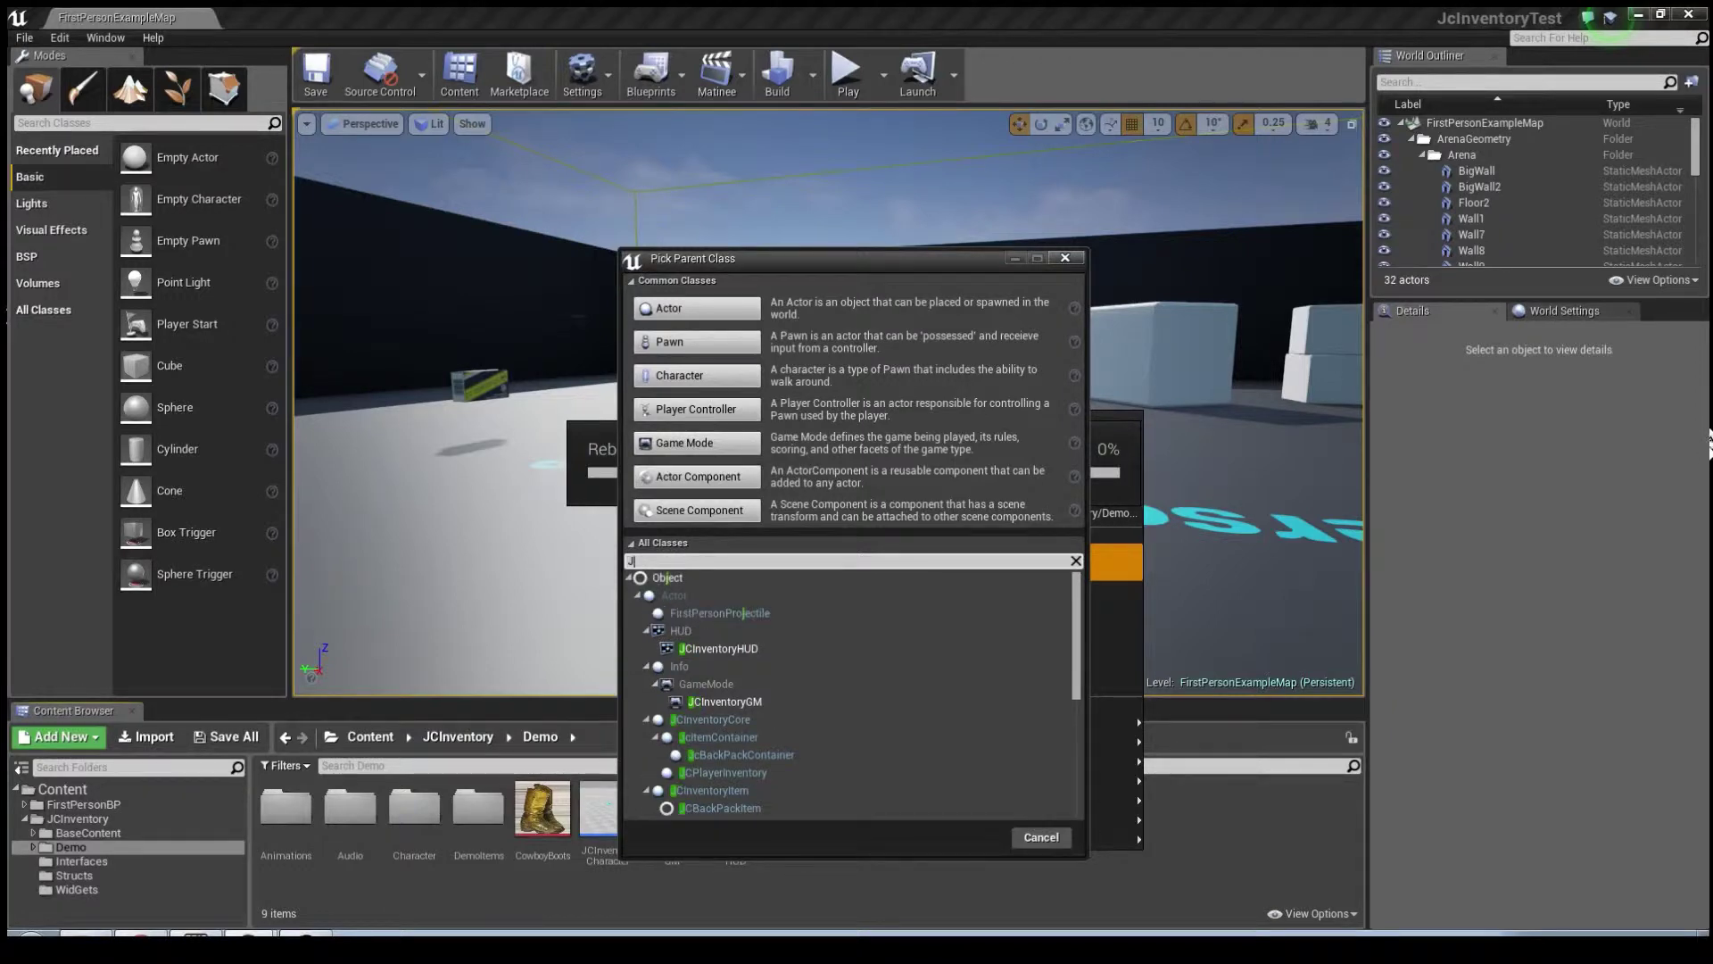
type("C")
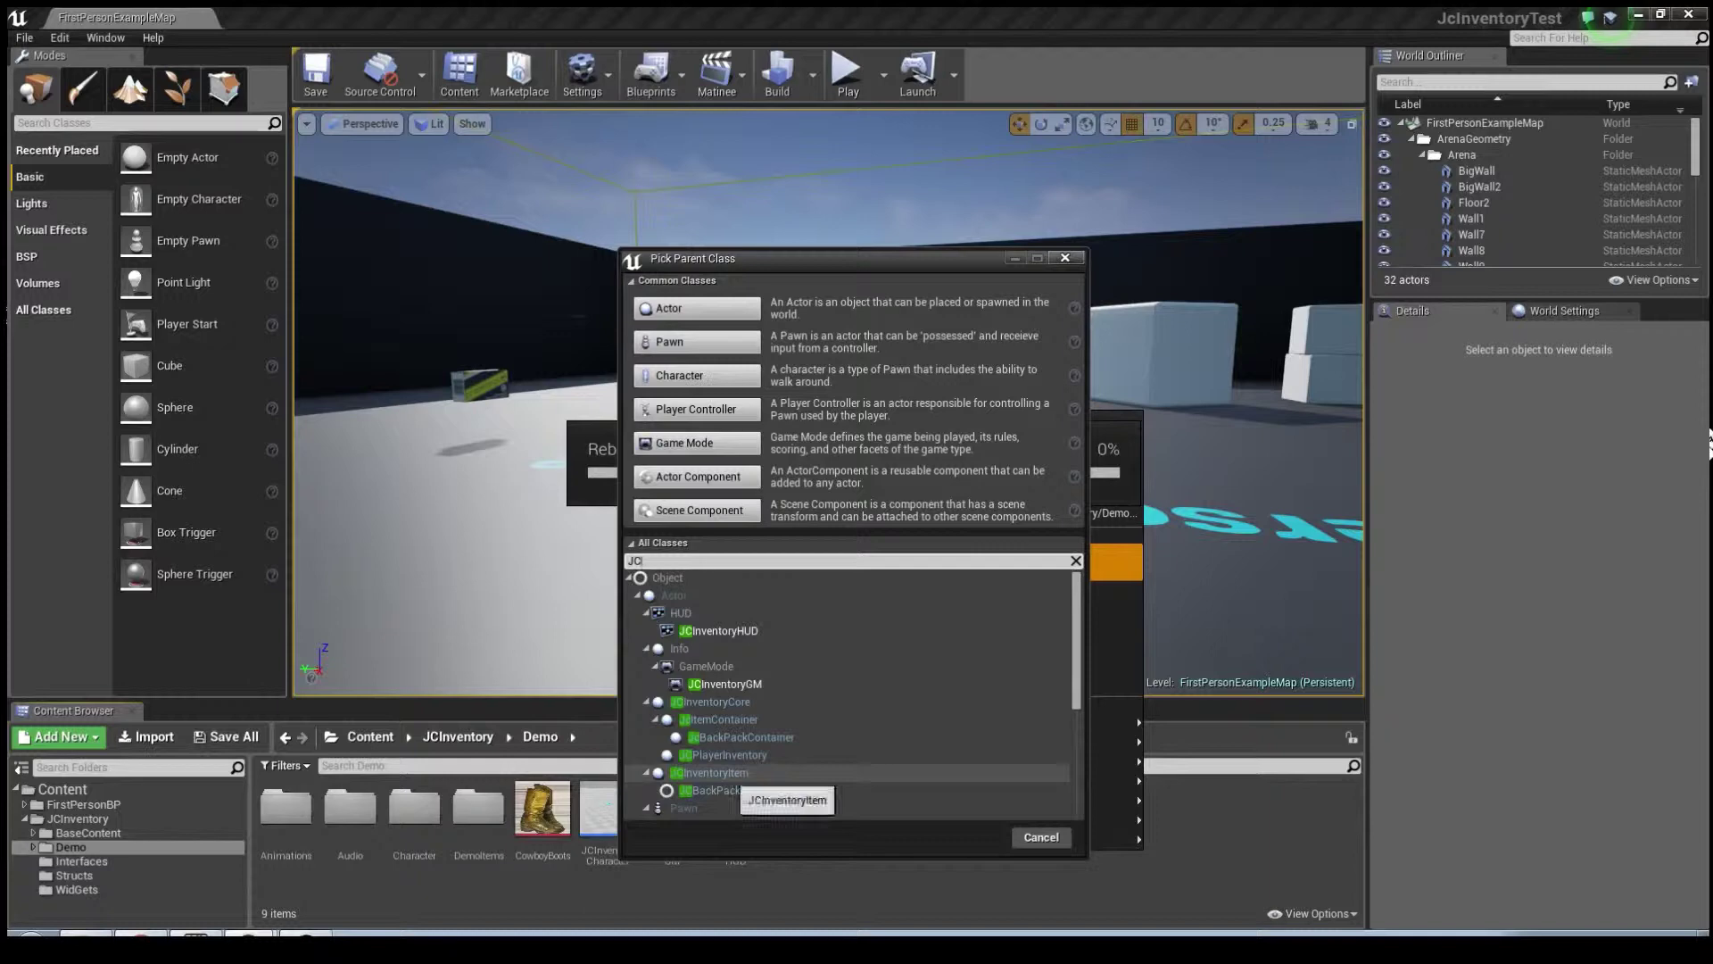
left_click(741, 773)
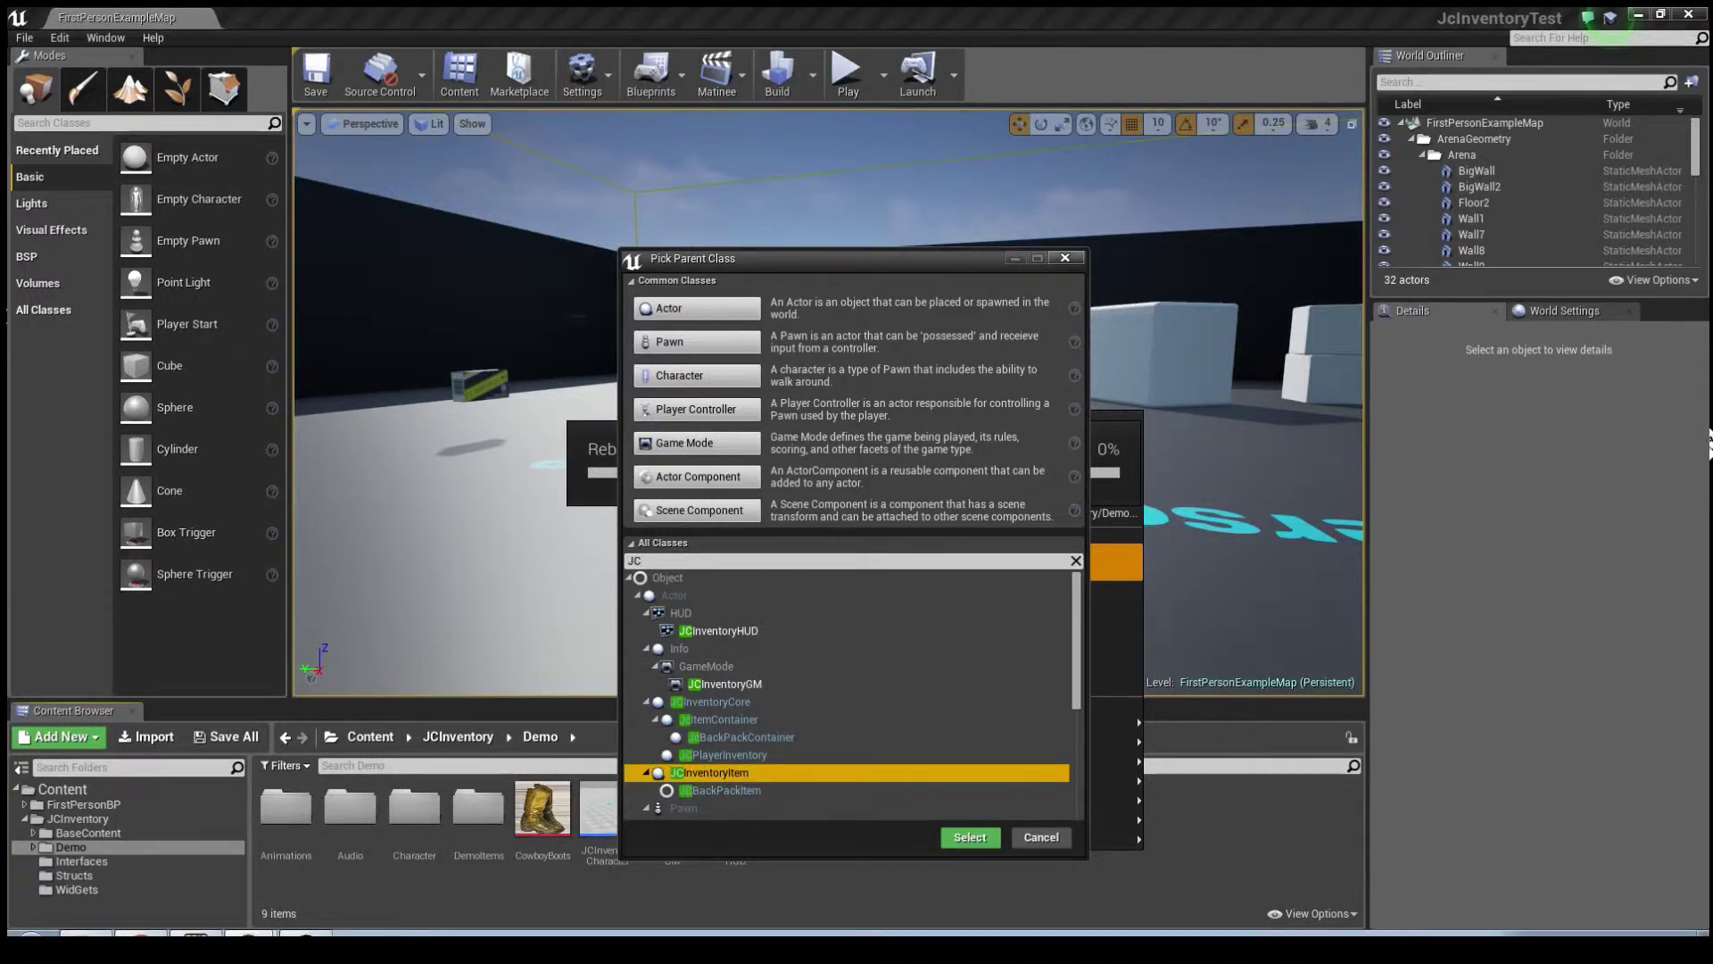
left_click(970, 837)
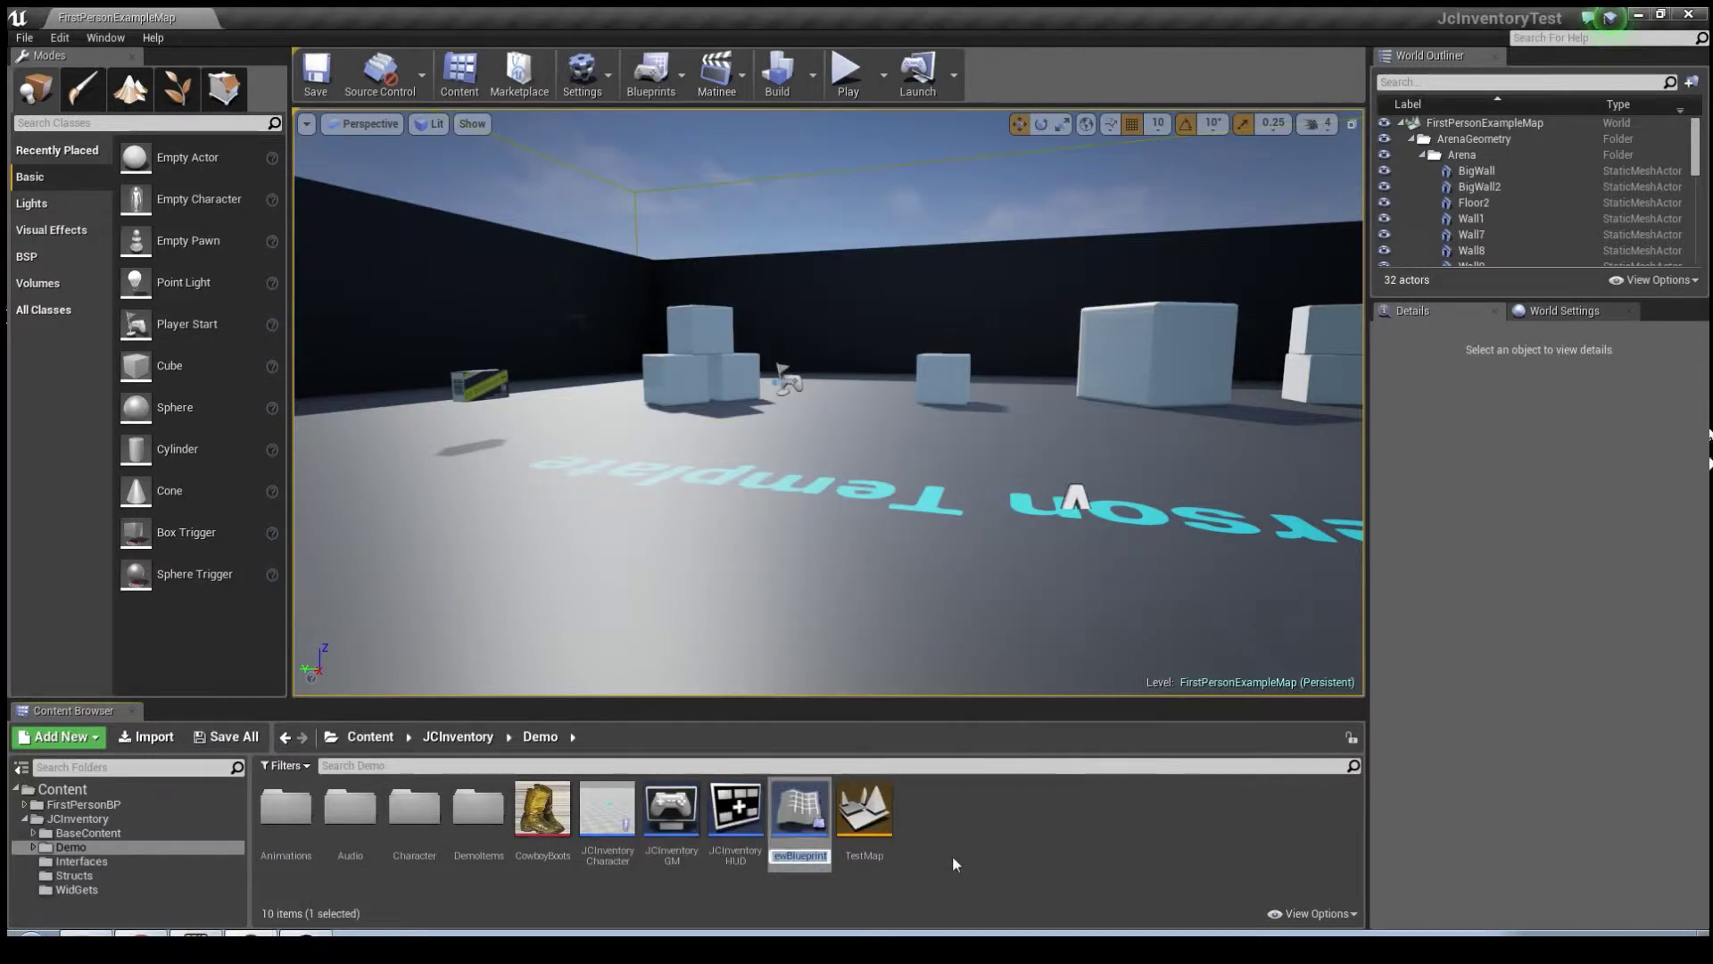
- Name the new blueprint BPCowboyBoots
type("CowBoyBoots")
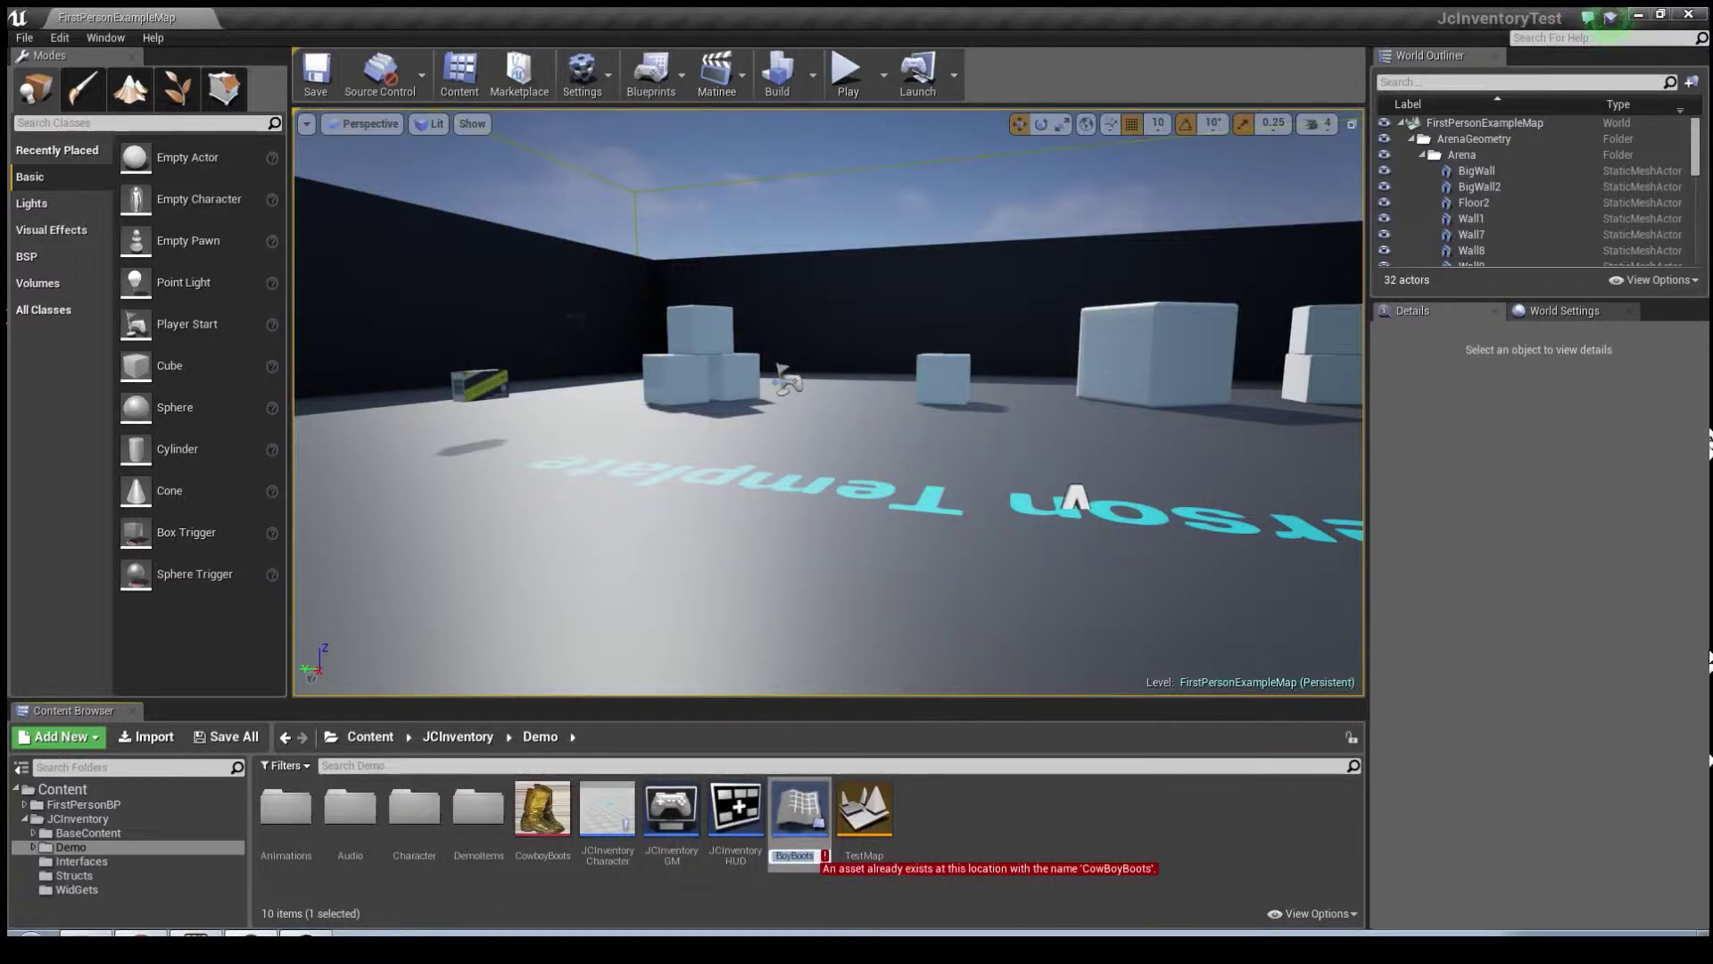
type("BP")
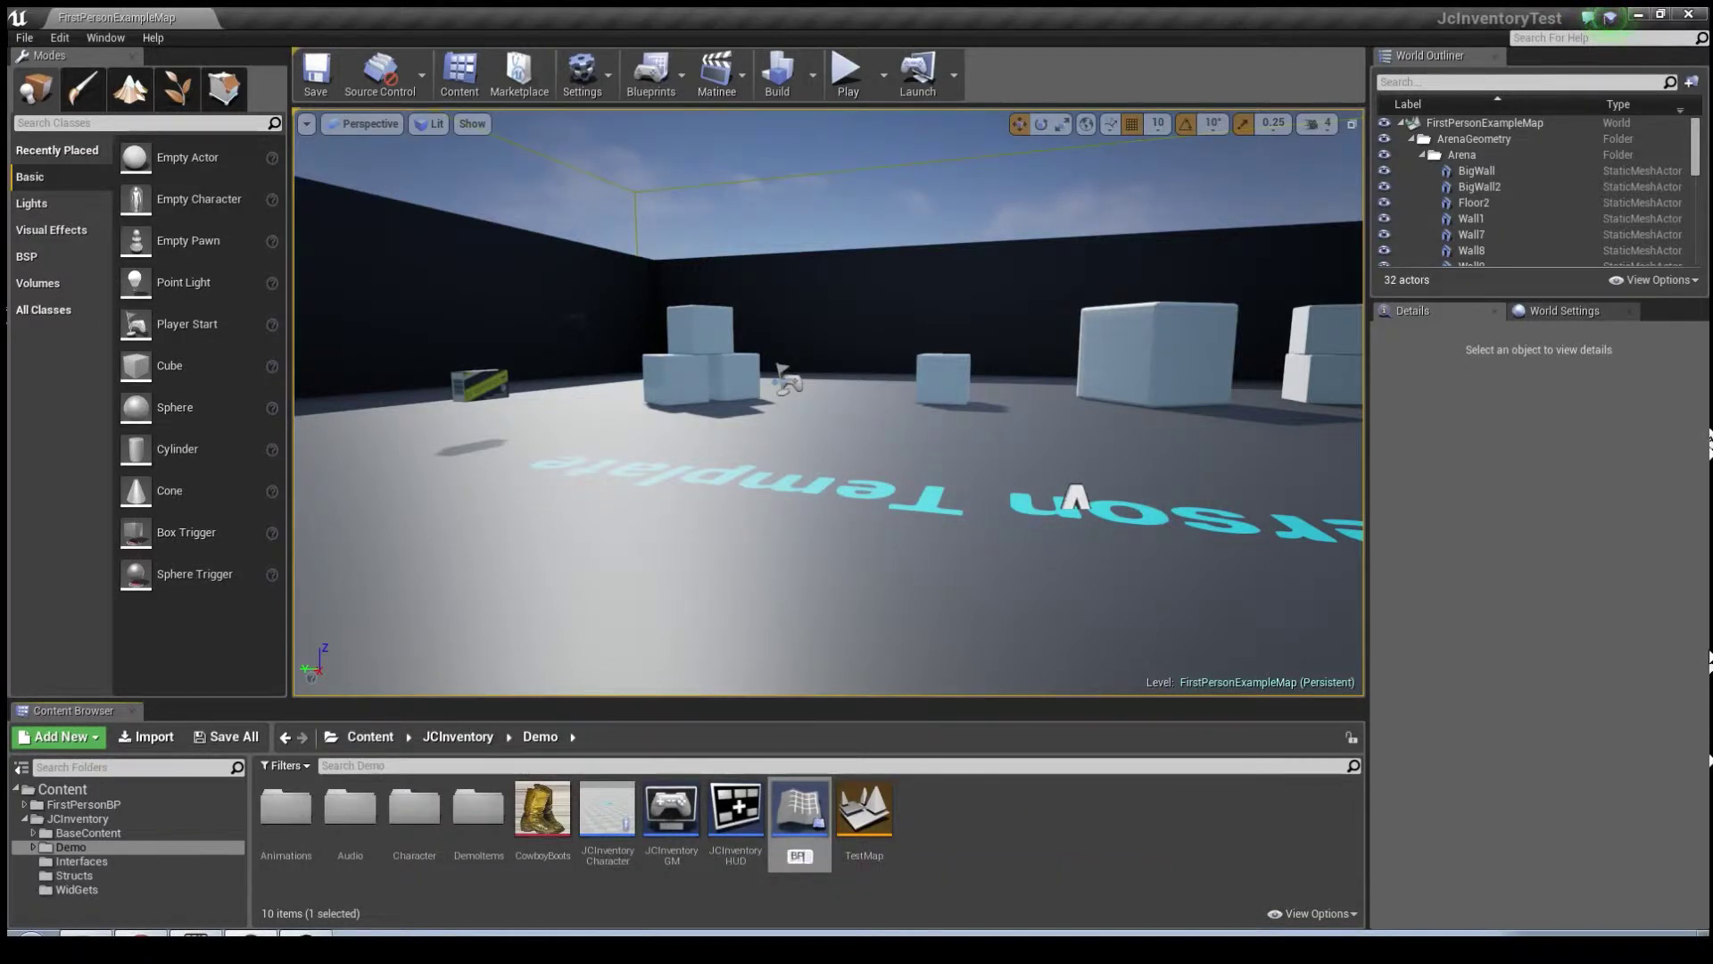
key("BackSpace")
key("BackSpace")
type("CowboyBoots")
key("Return")
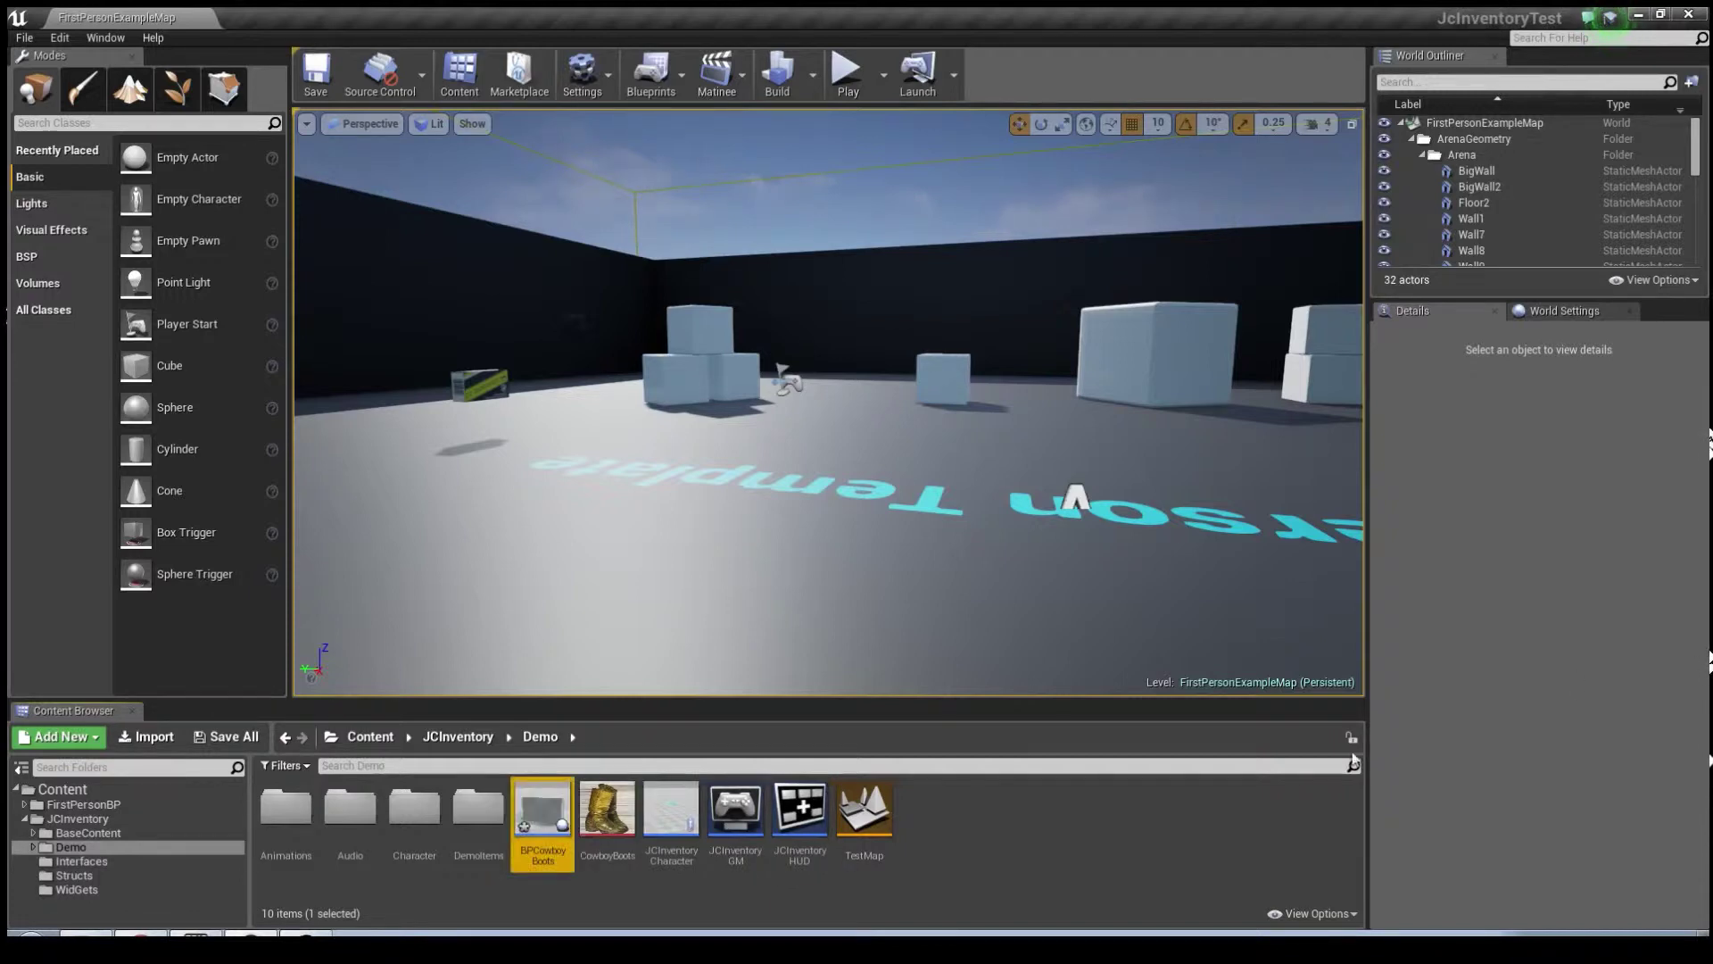
- Open BPCowboyBoots, save it, and set its Item Mesh to ammo_box
double_click(533, 808)
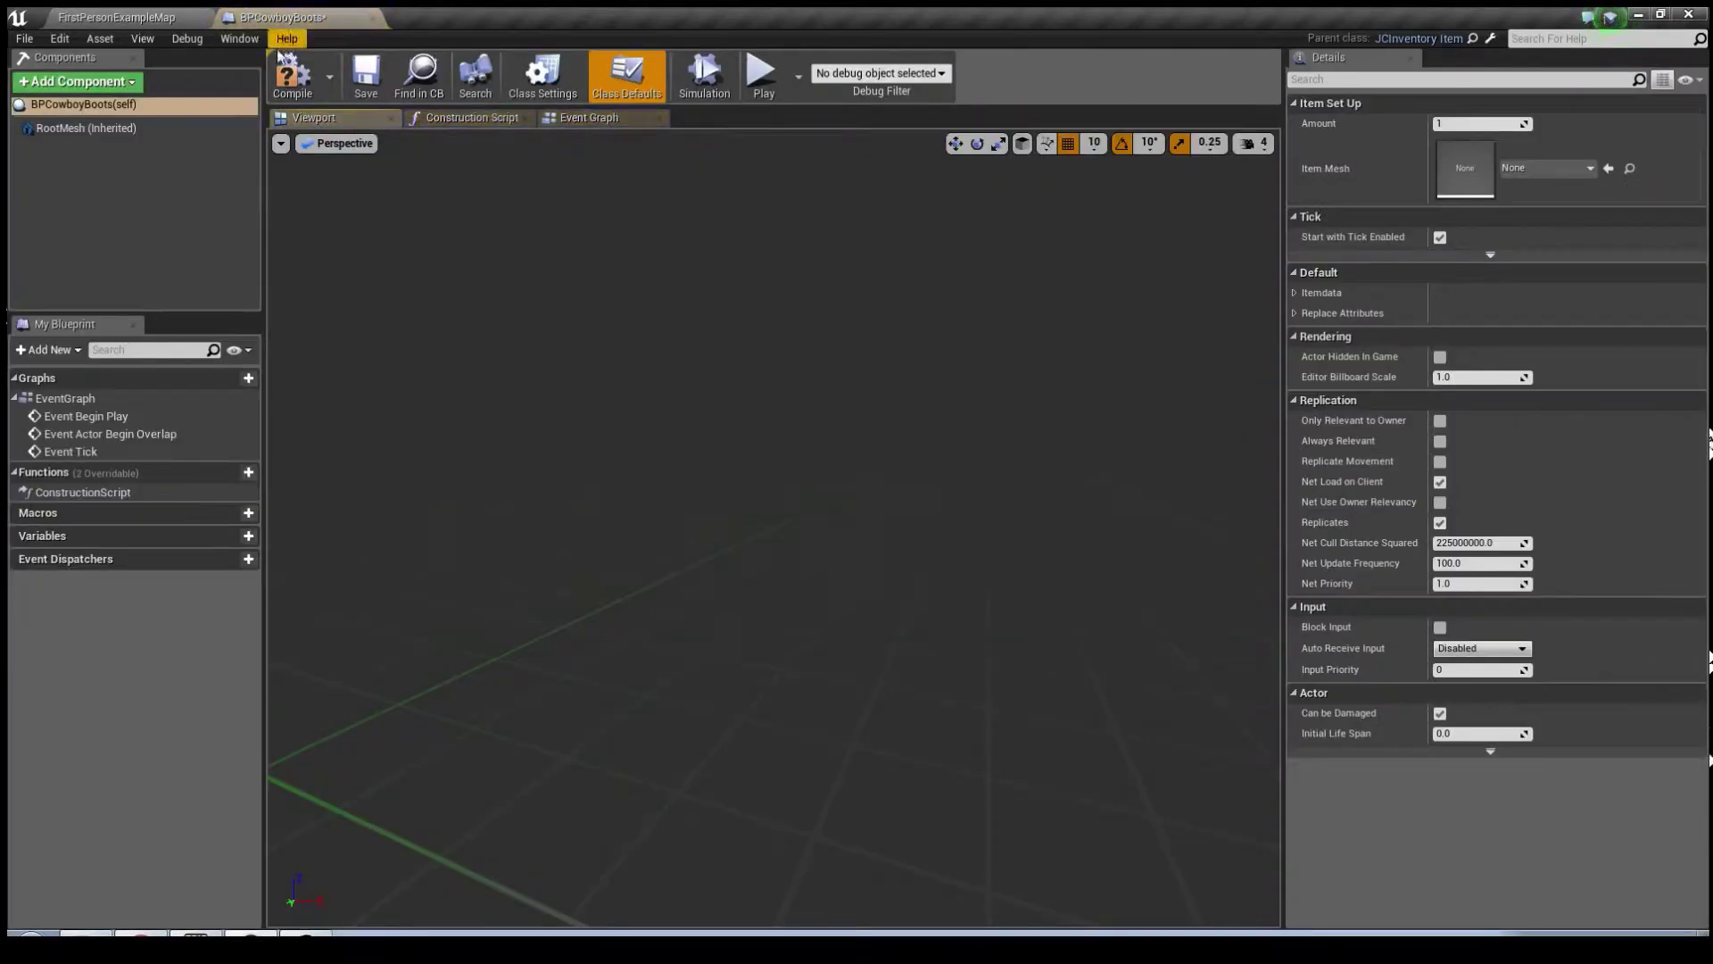
left_click(366, 76)
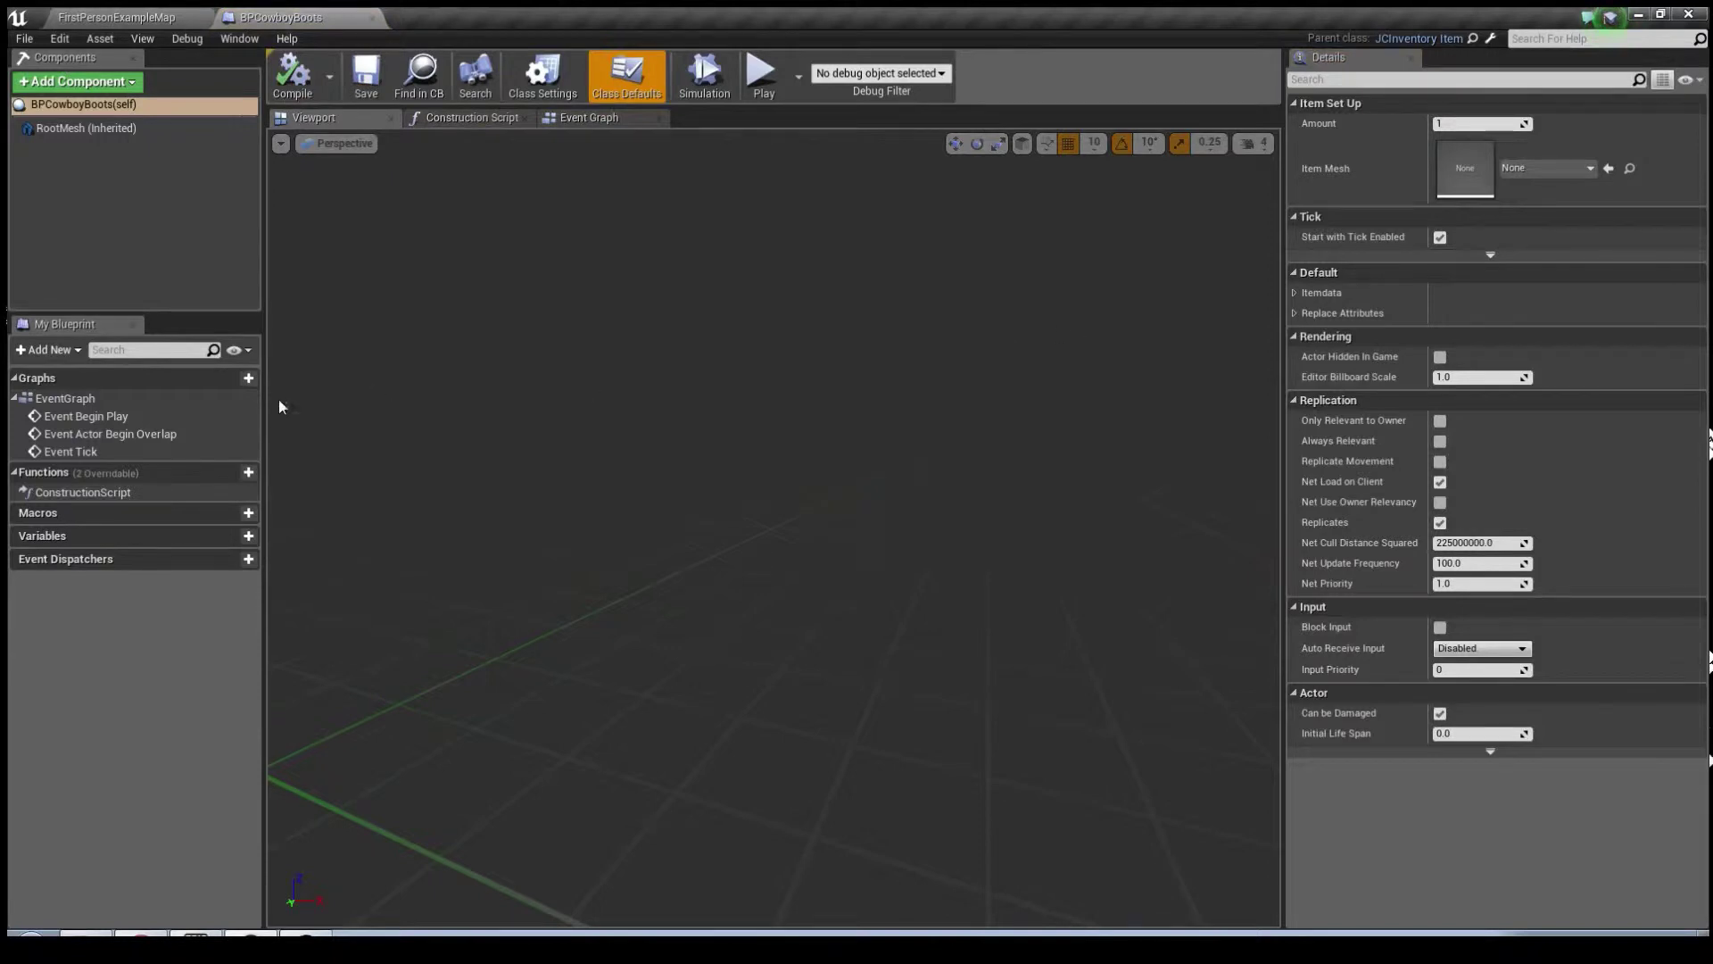
left_click(1553, 168)
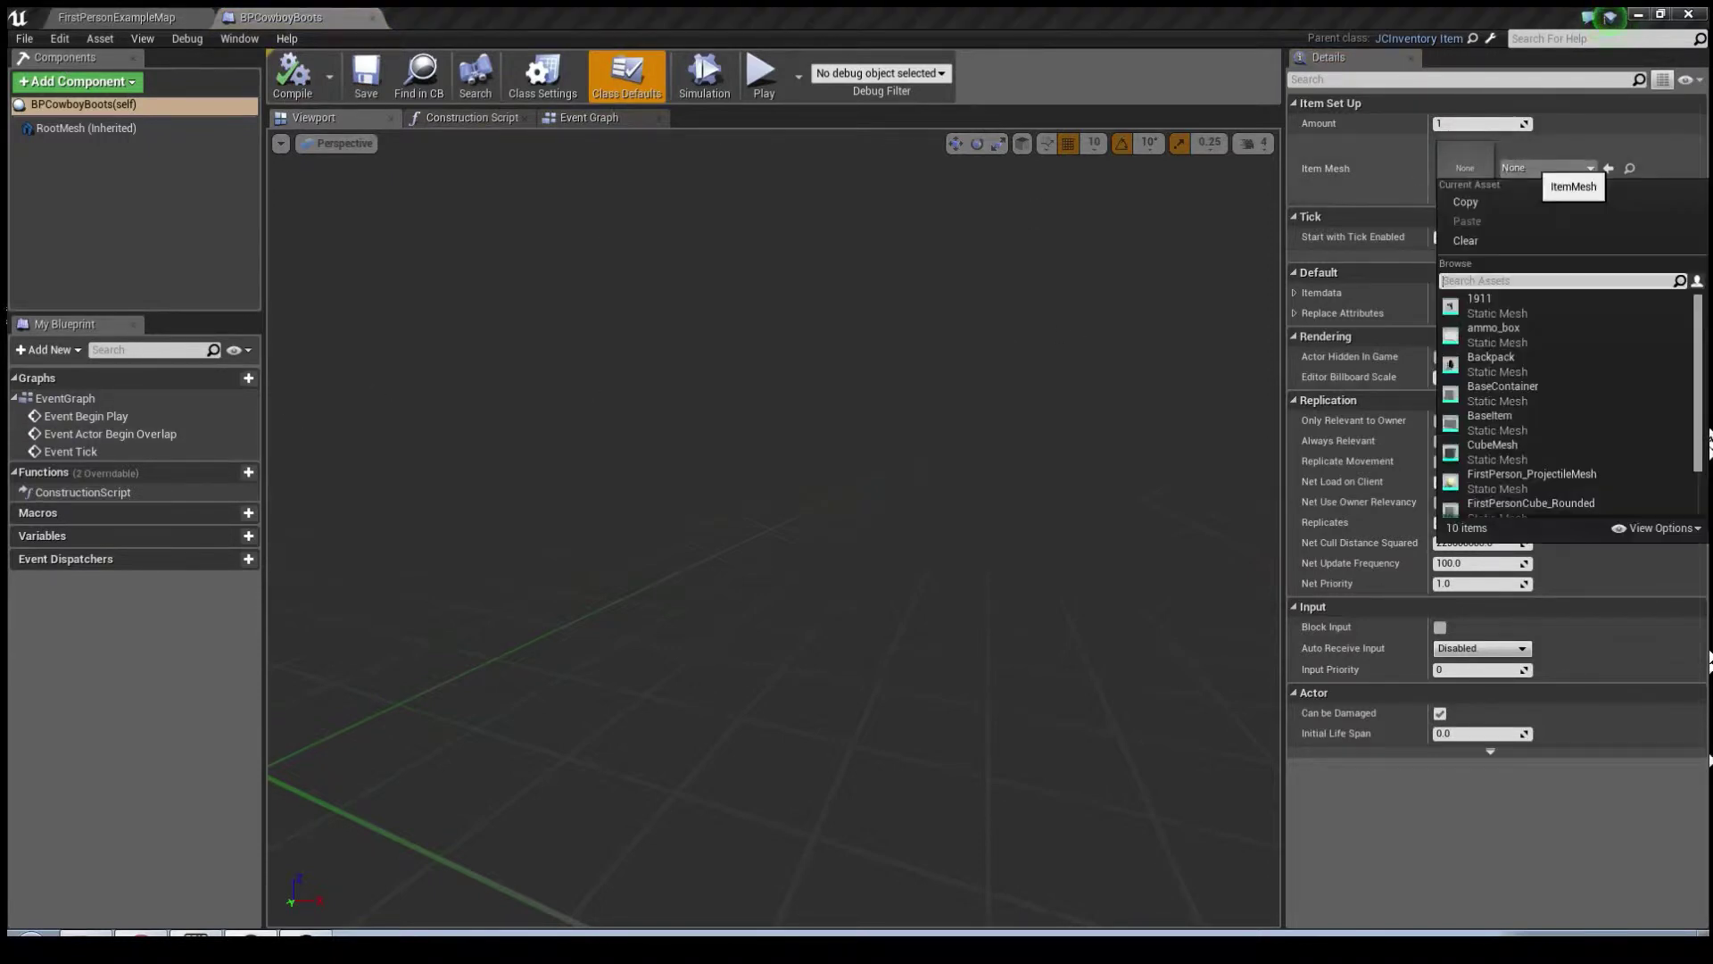
left_click(1495, 335)
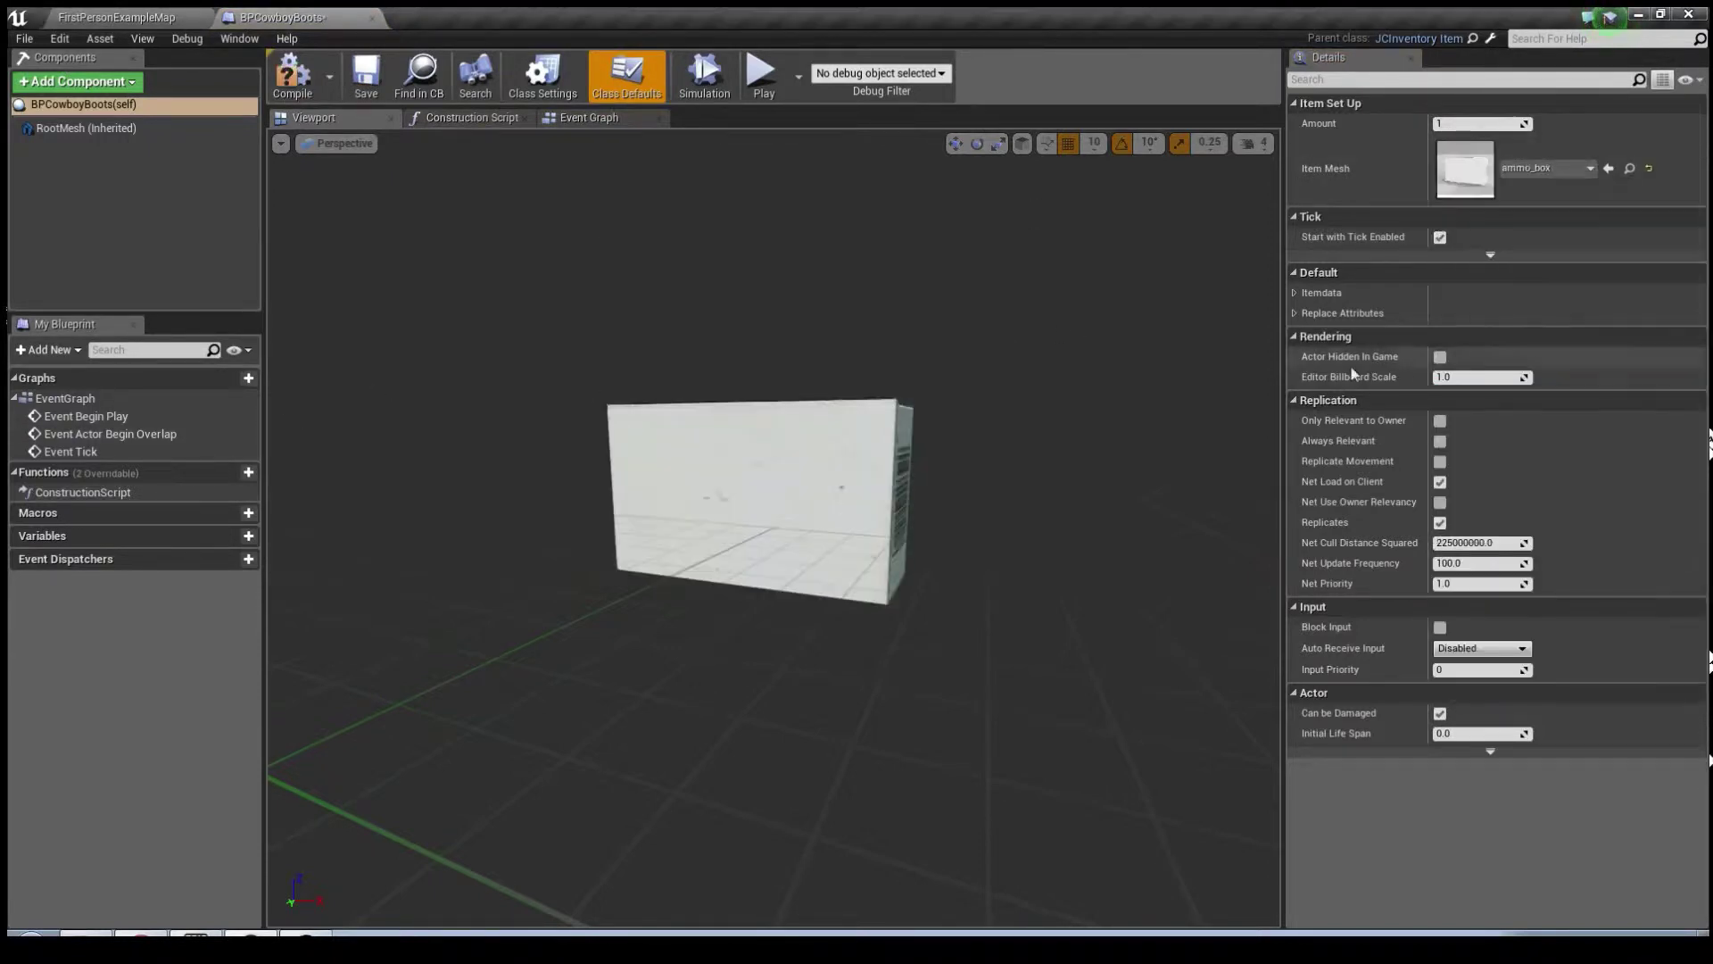
right_click_drag(893, 535, 892, 535)
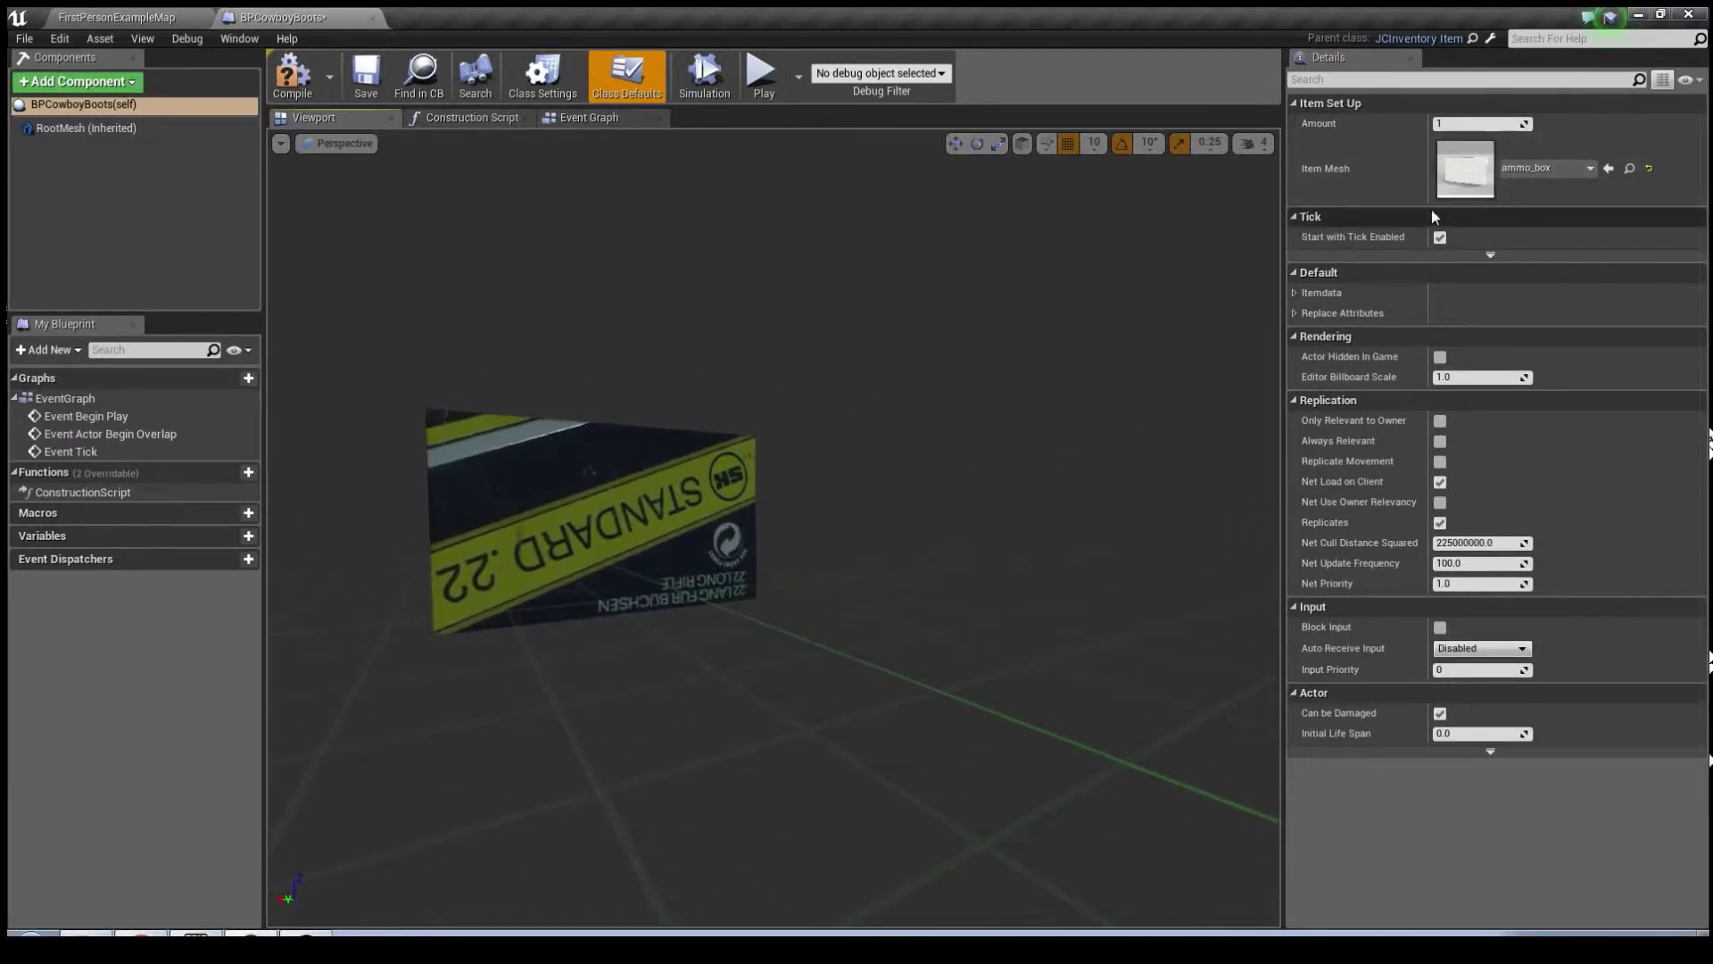
- Set the item name to 'CowBoy Boots' with SizeX 1 and SizeY 1
left_click(1295, 292)
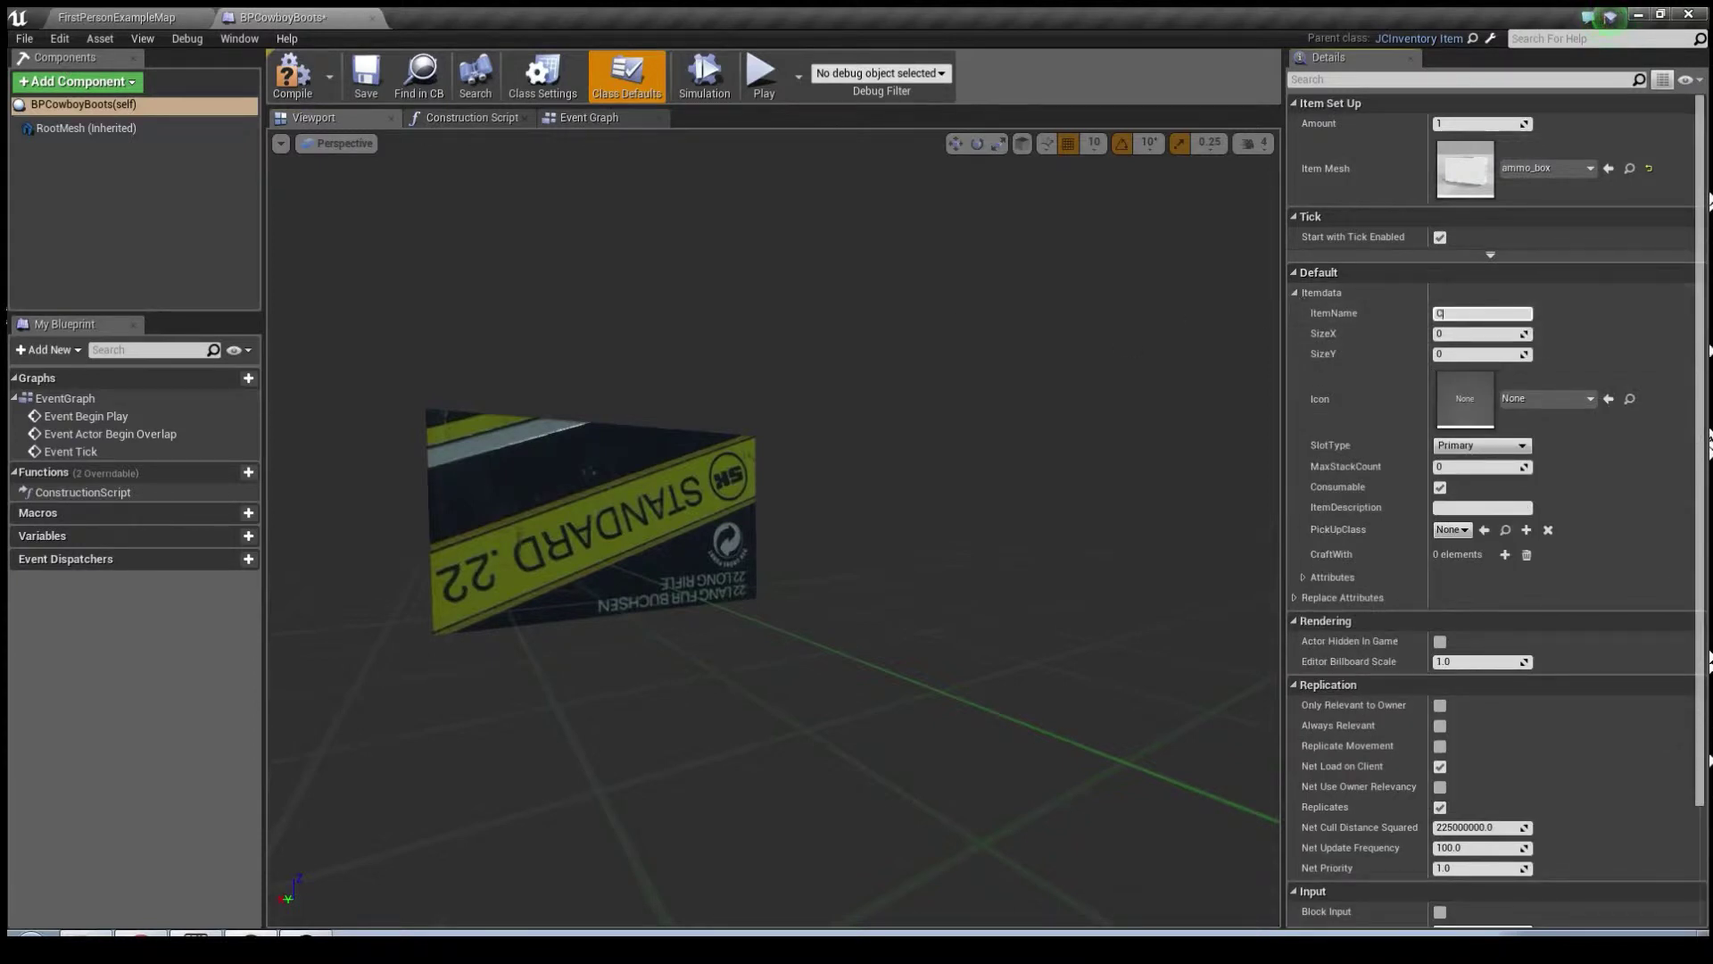
type("CowBoy Boots")
key("Tab")
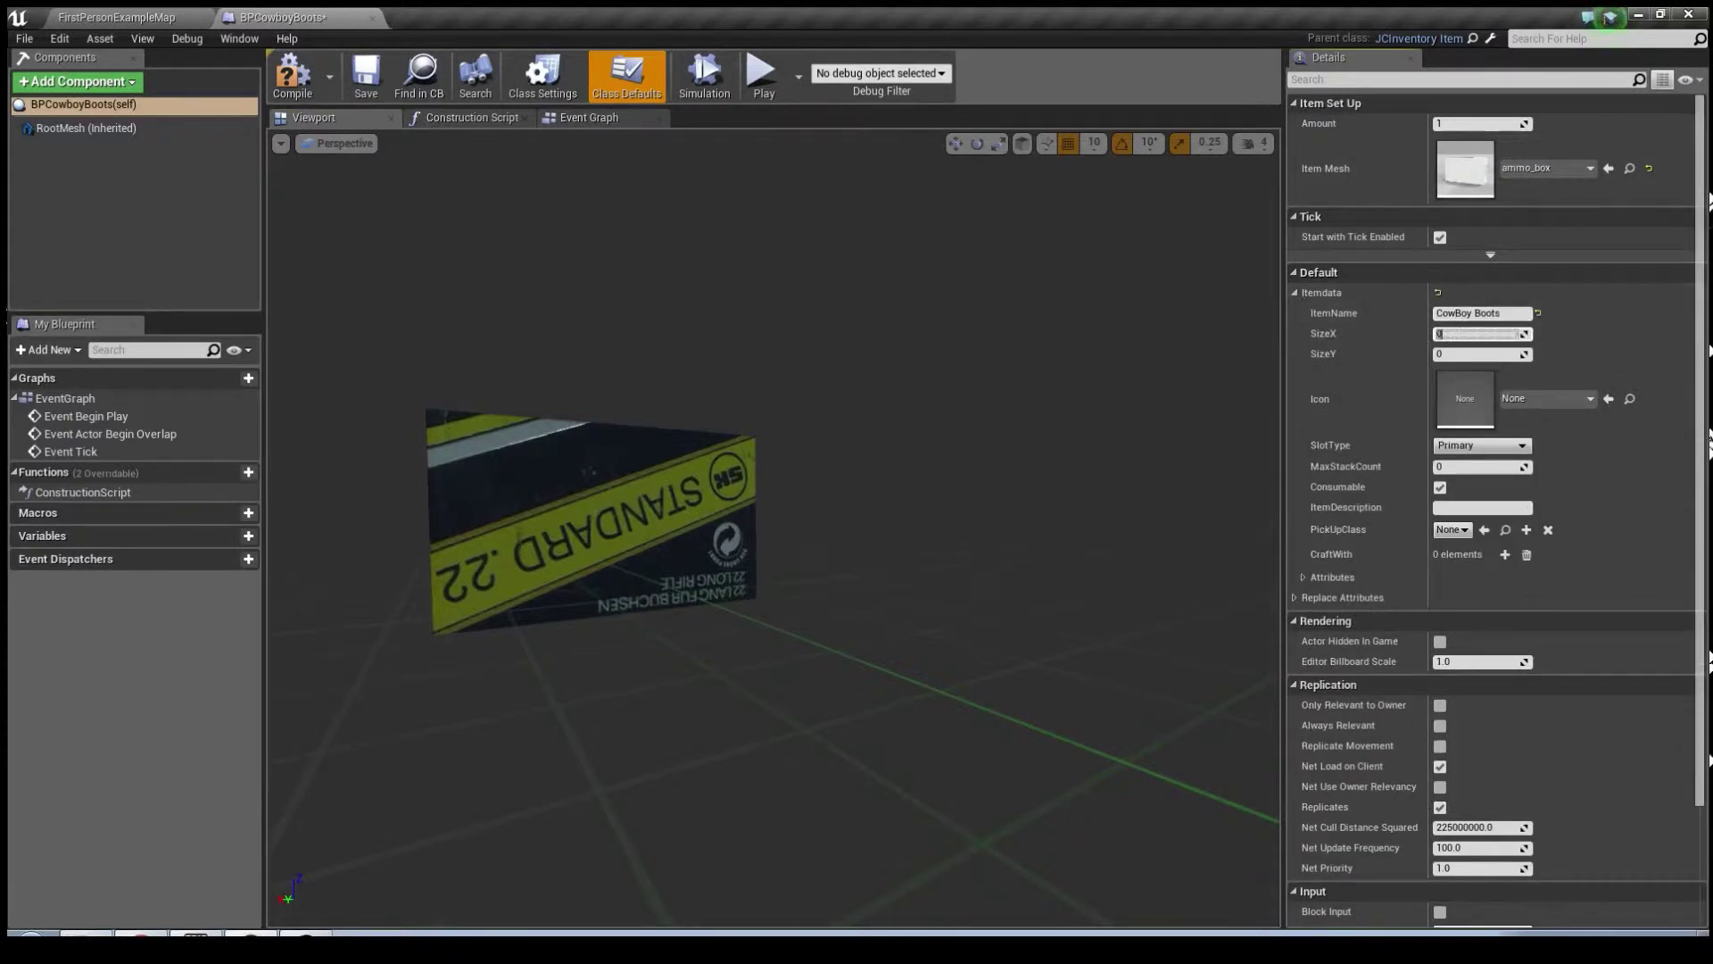
type("1")
key("Tab")
type("1")
key("Tab")
- Set the icon to CowboyBoots, slot type Boots, max stack 1, and non-consumable
left_click(1533, 399)
type("cow")
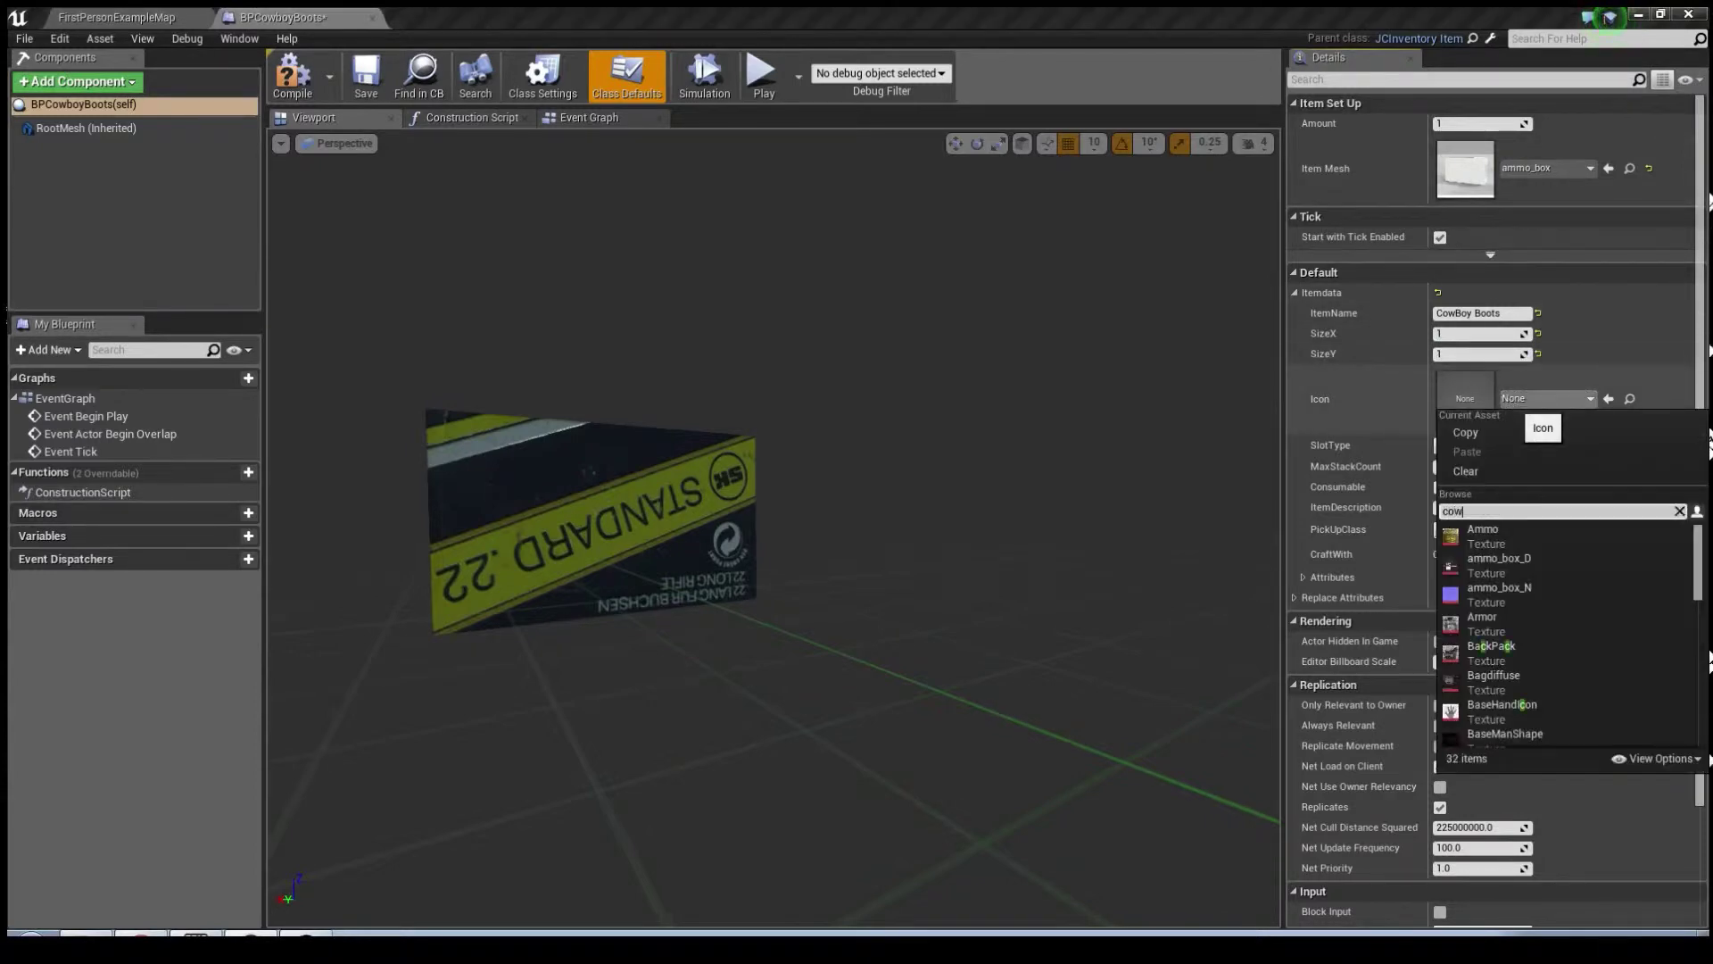
left_click(1501, 532)
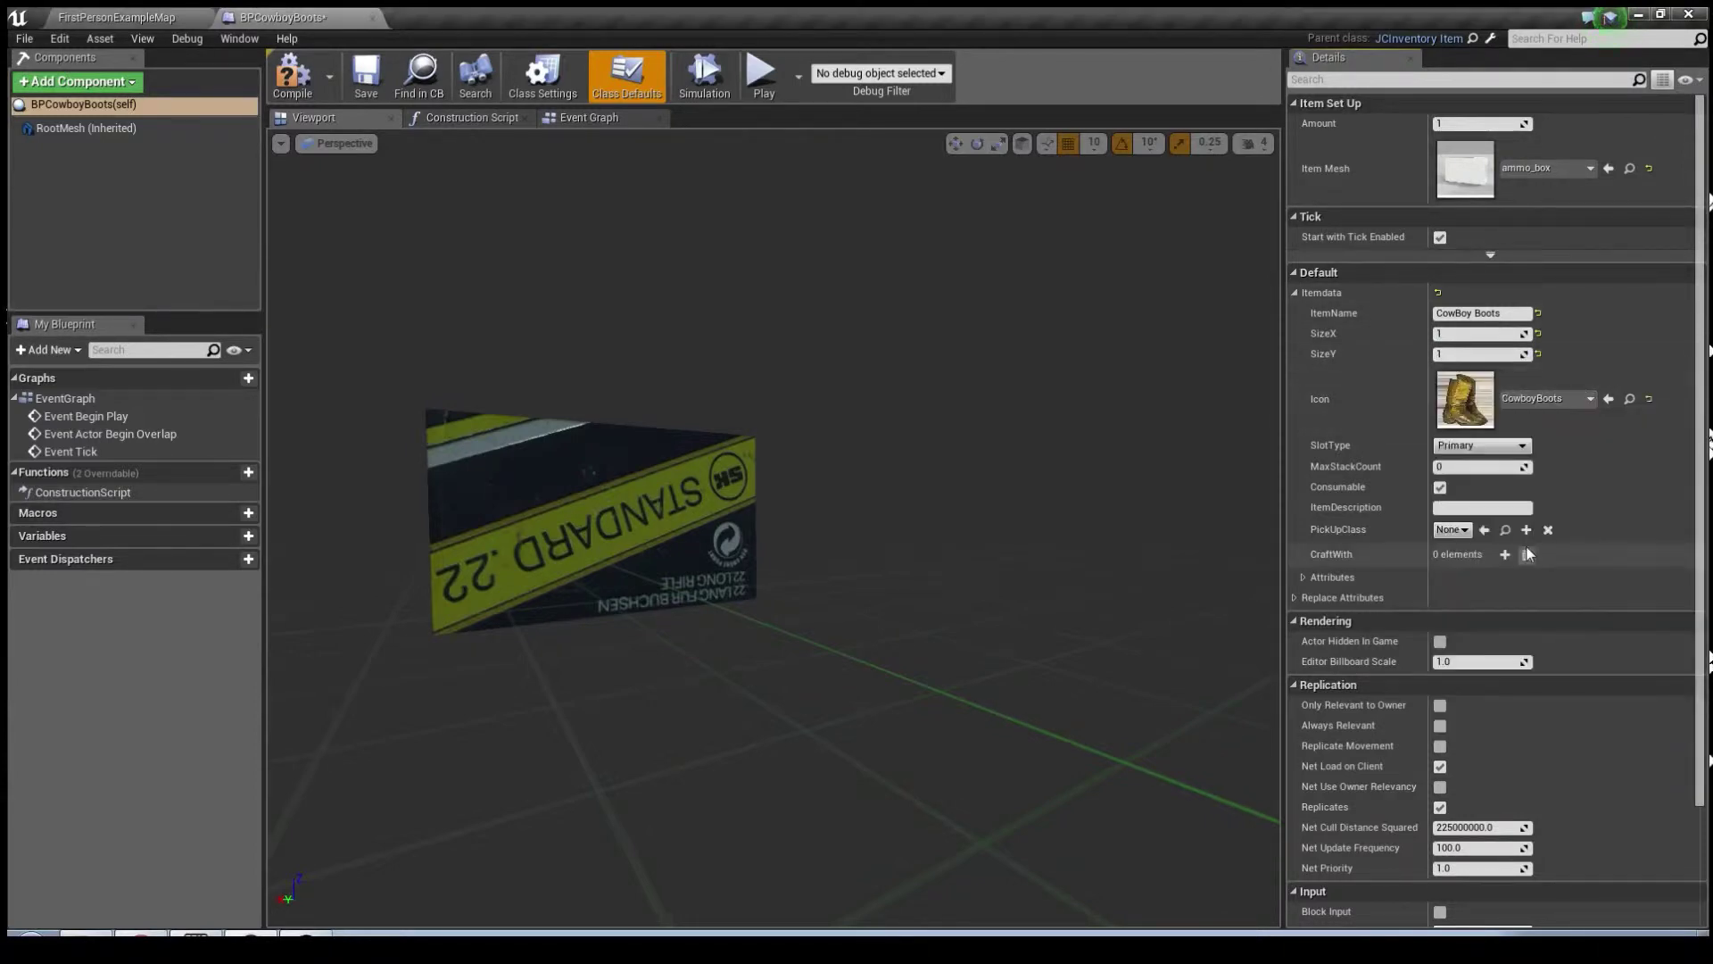
left_click(1481, 445)
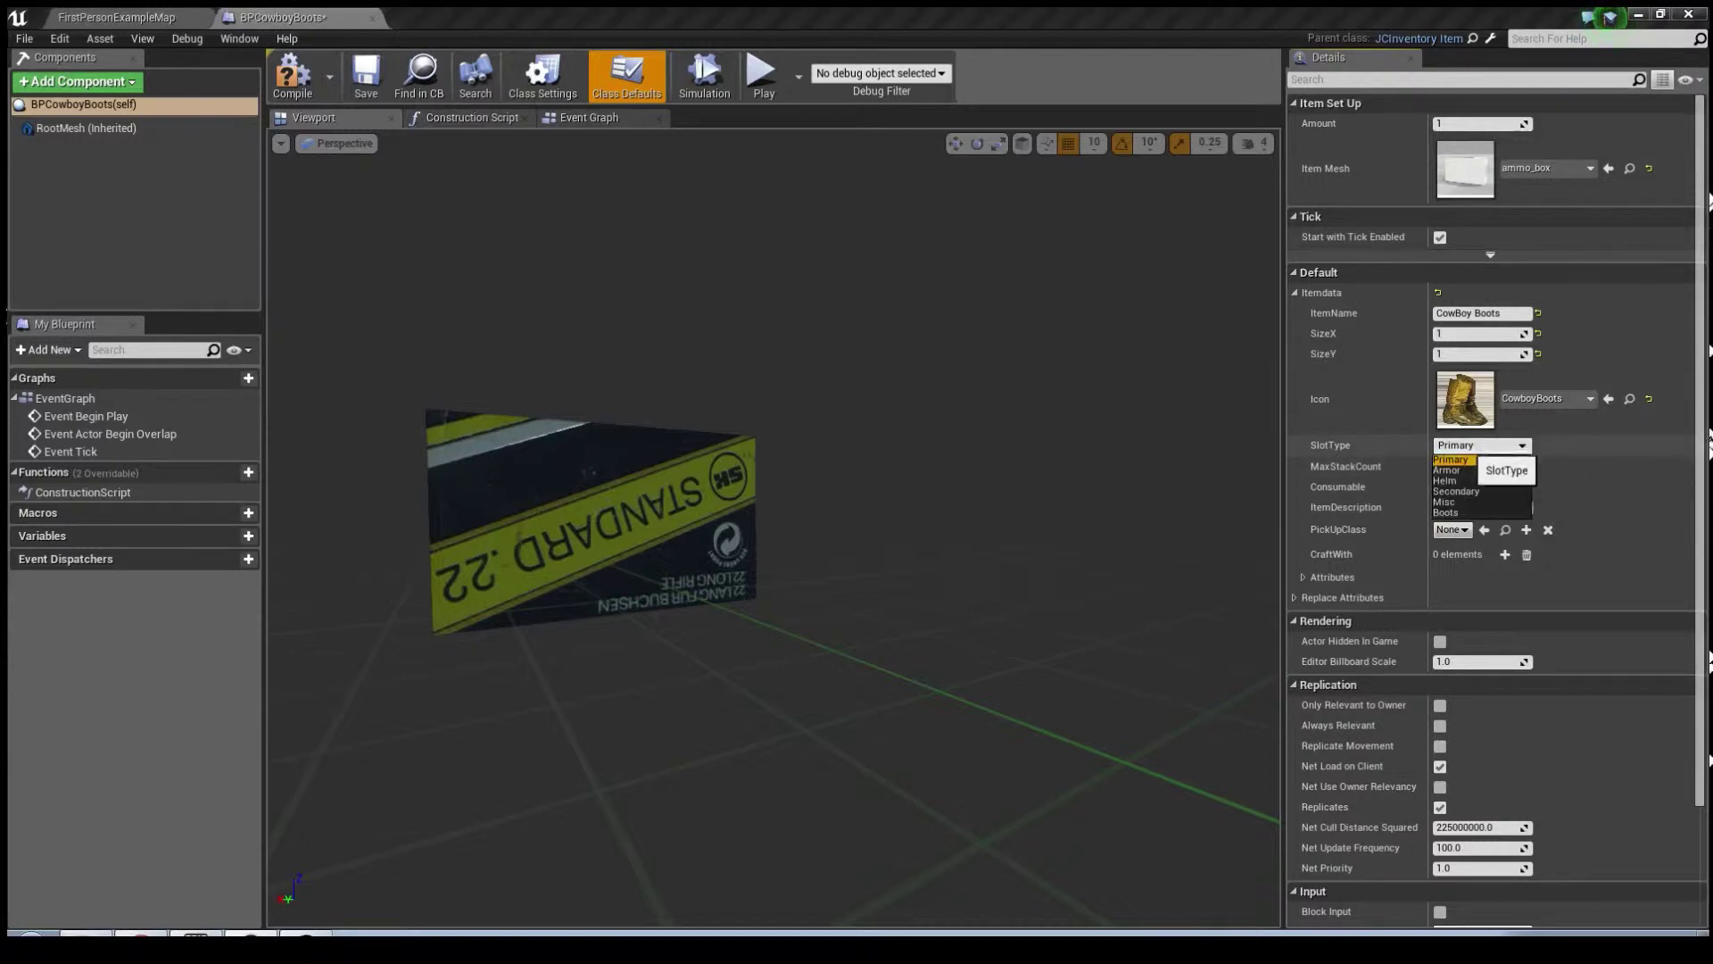
left_click(1445, 513)
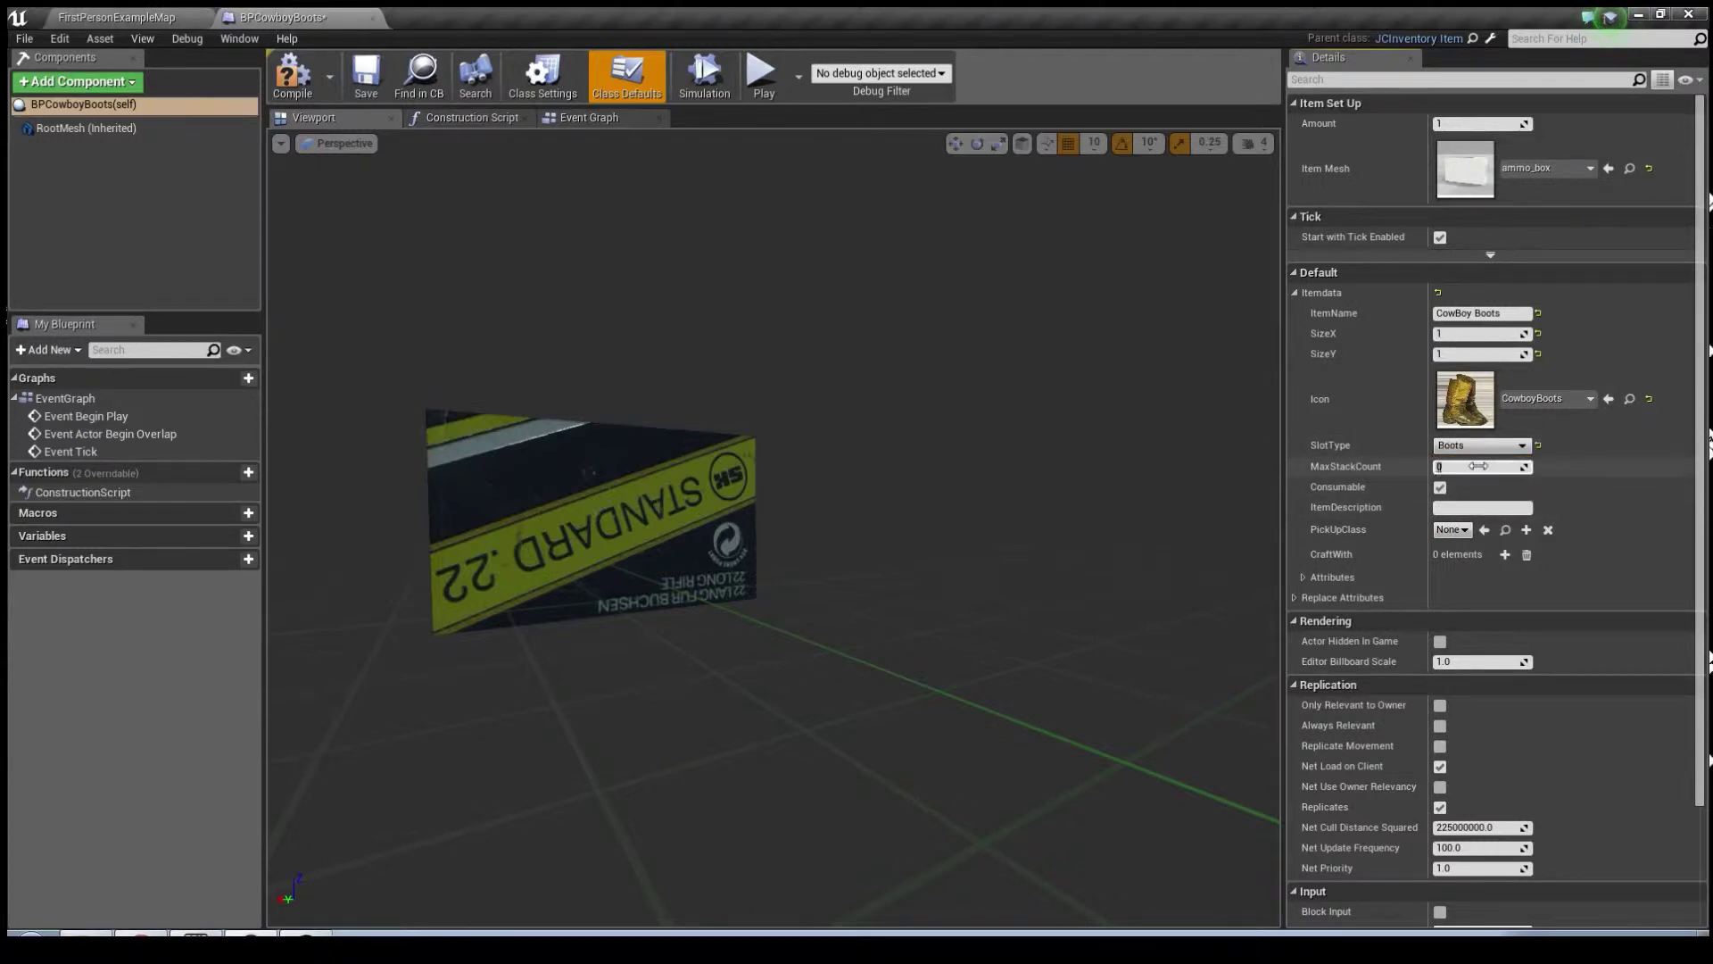
left_click(1440, 487)
left_click(1440, 488)
- Give the description 'Nice boots! Boots!', set PickUpClass to BPCowboyBoots, and save
left_click(1477, 506)
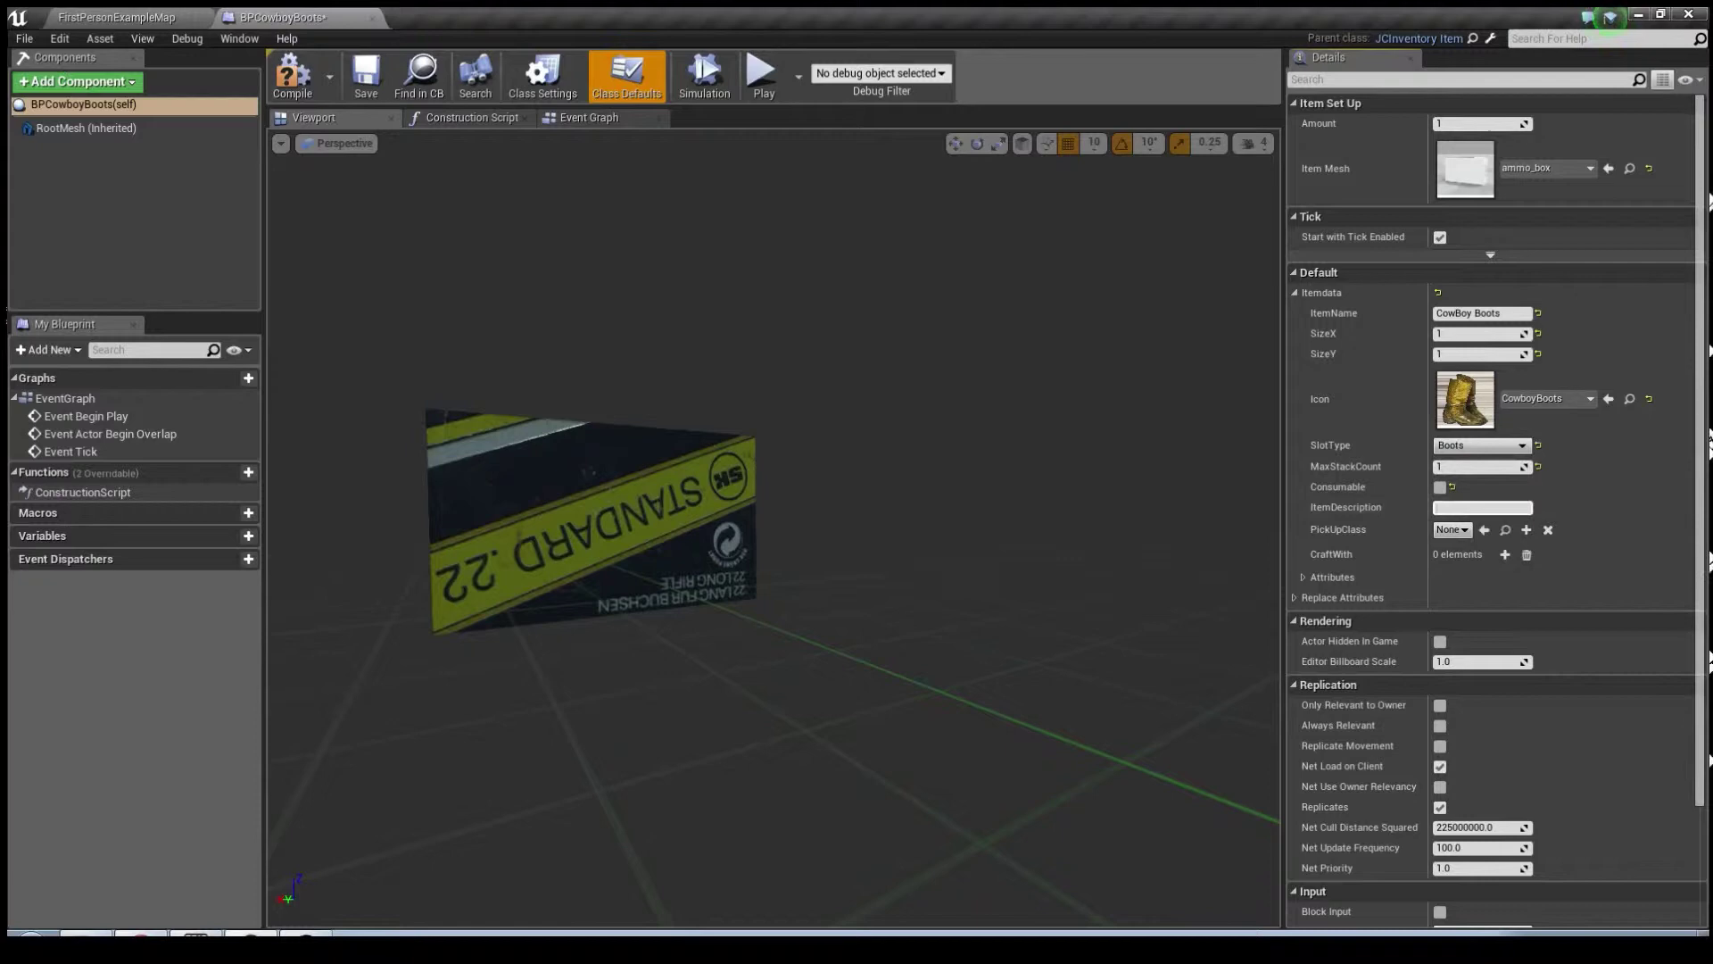
type("Nice boots! Bootsi!")
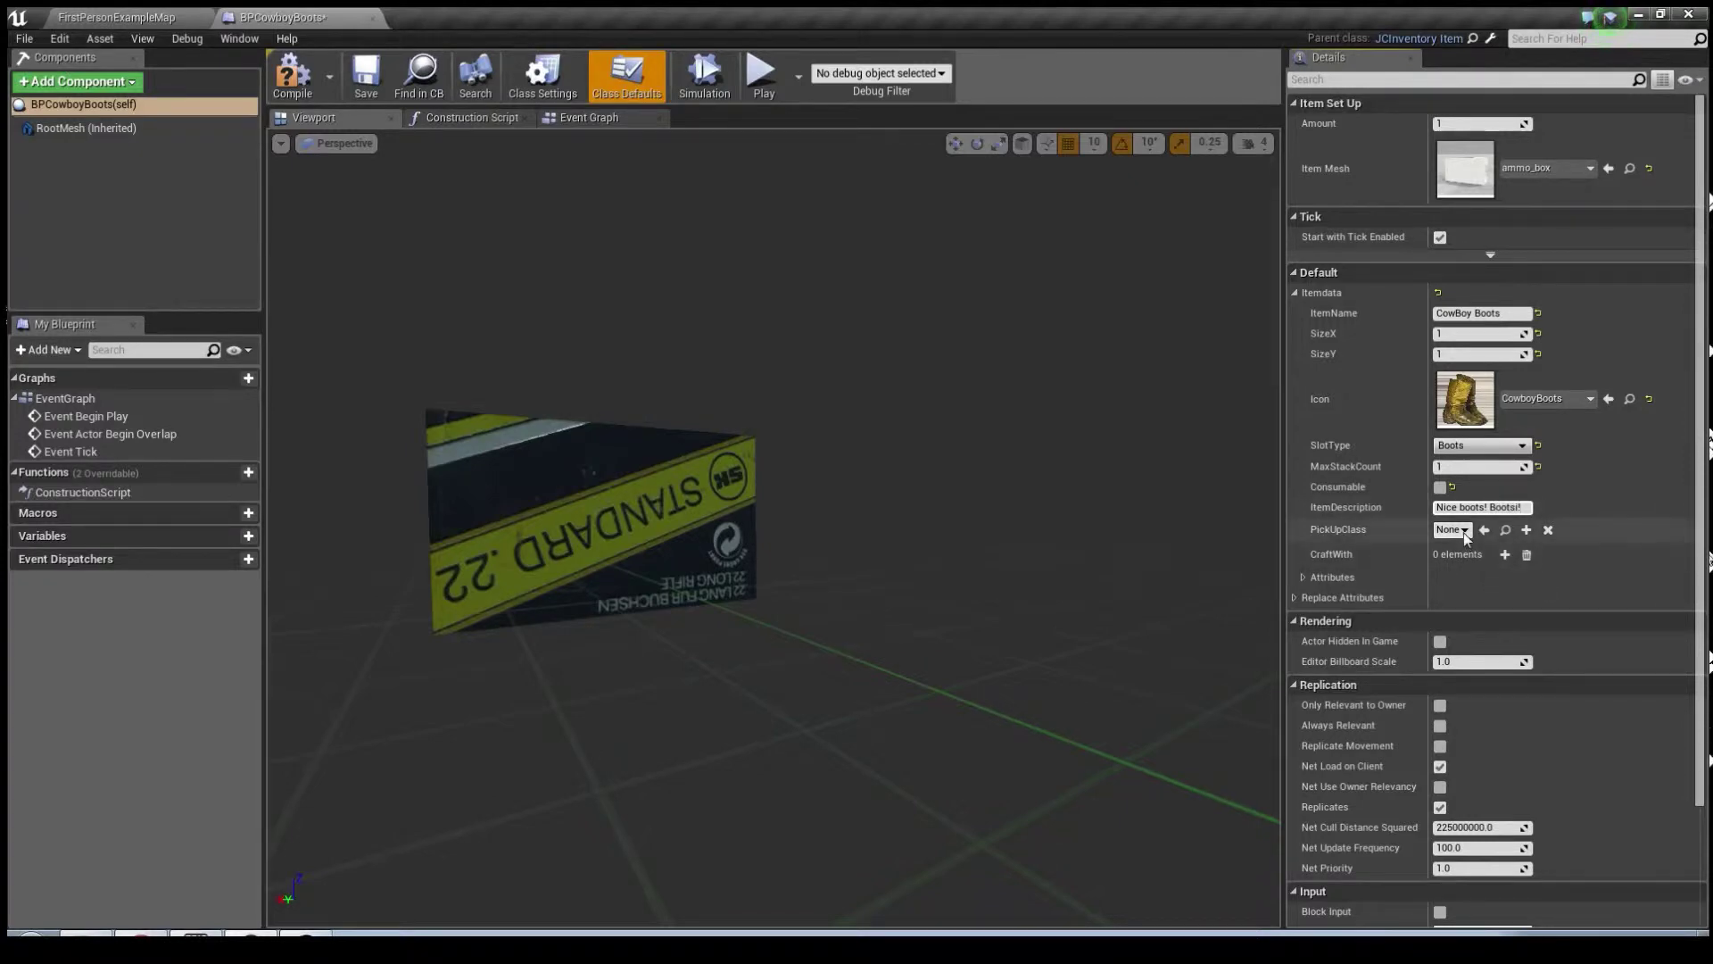
left_click(1452, 530)
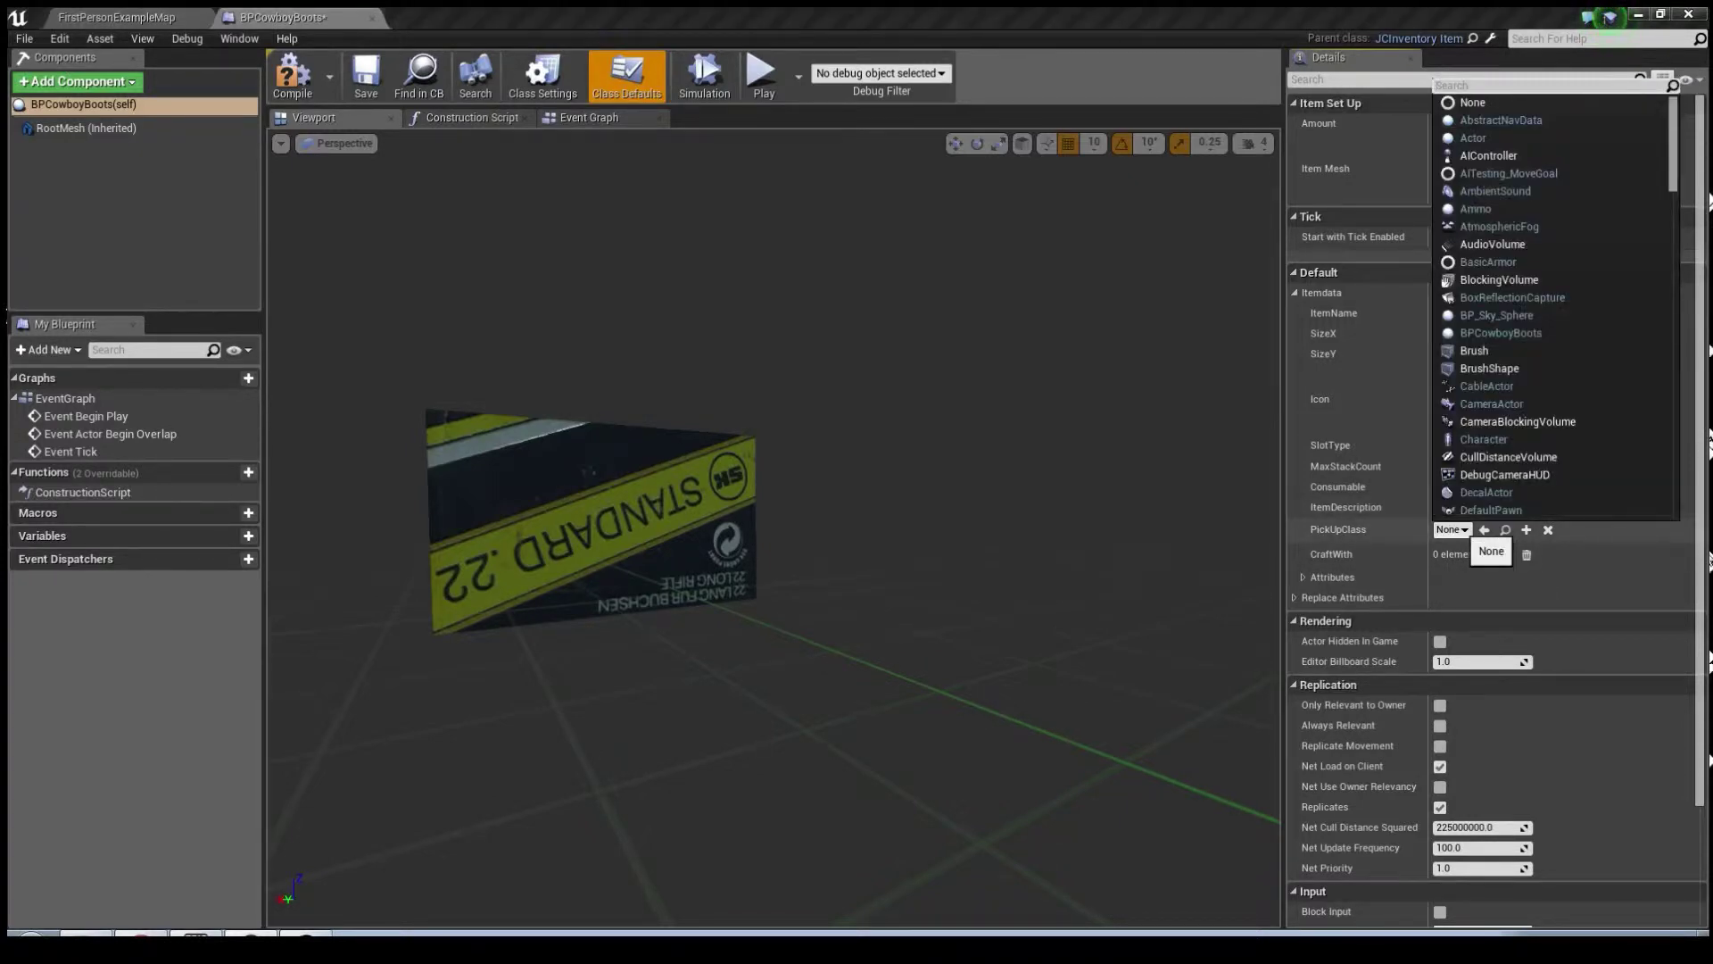
type("Bp")
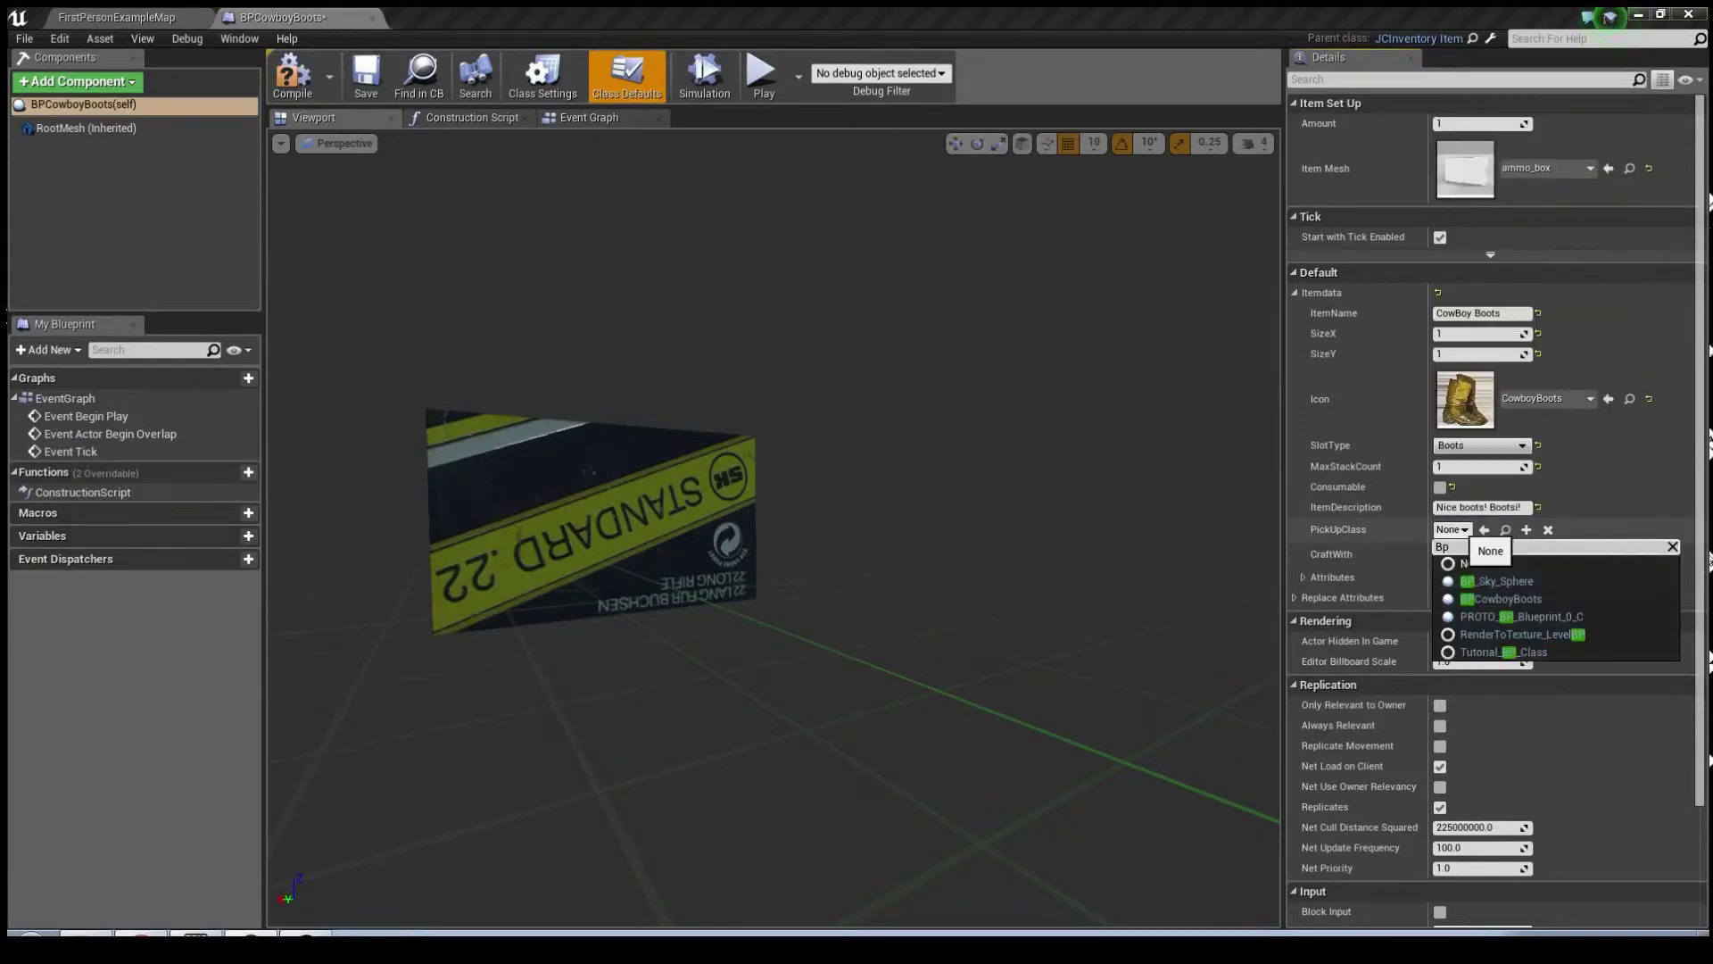
left_click(1495, 599)
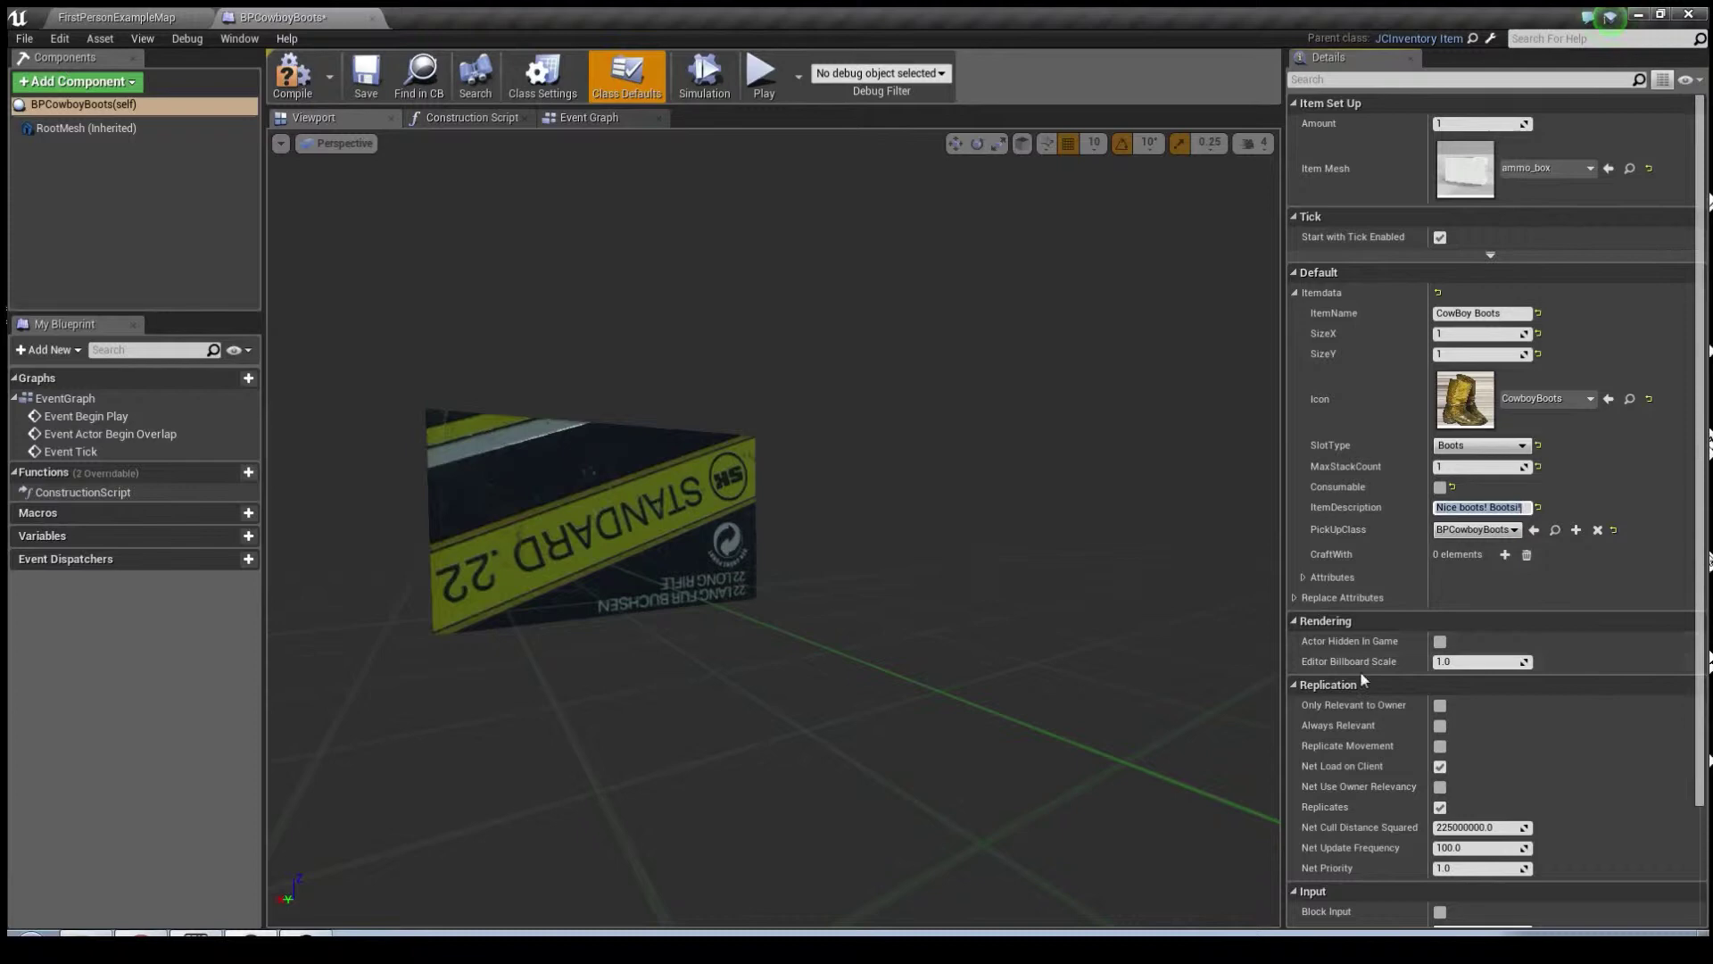
left_click(1304, 577)
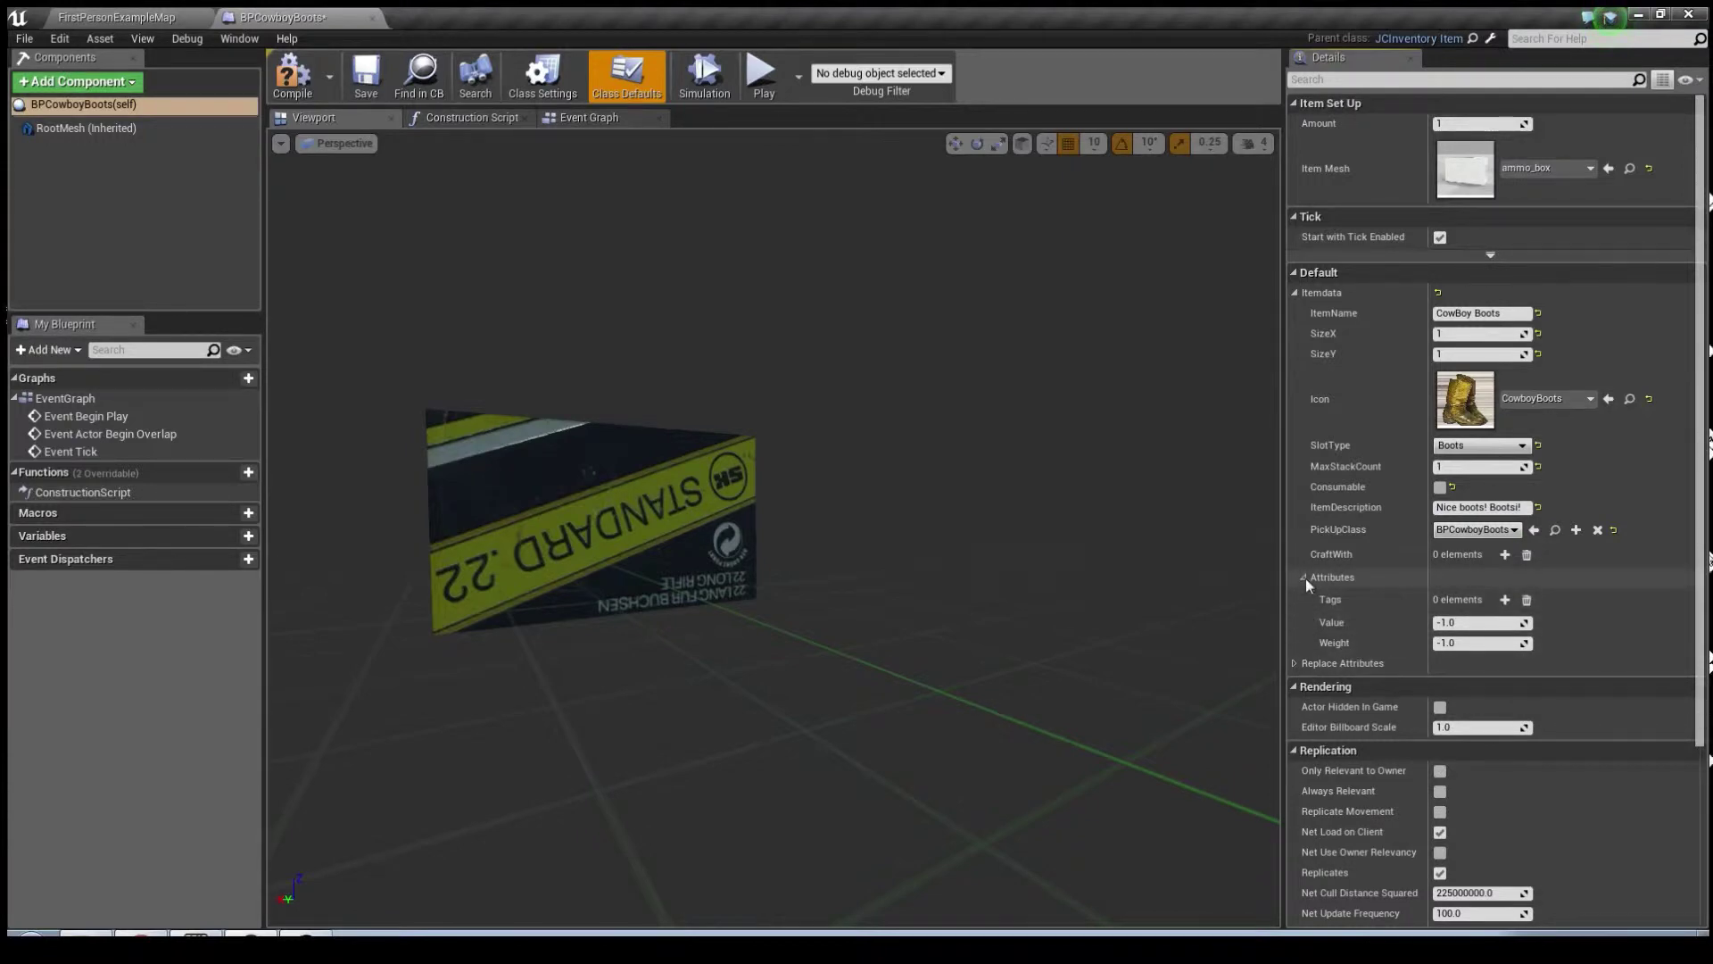
left_click(1305, 578)
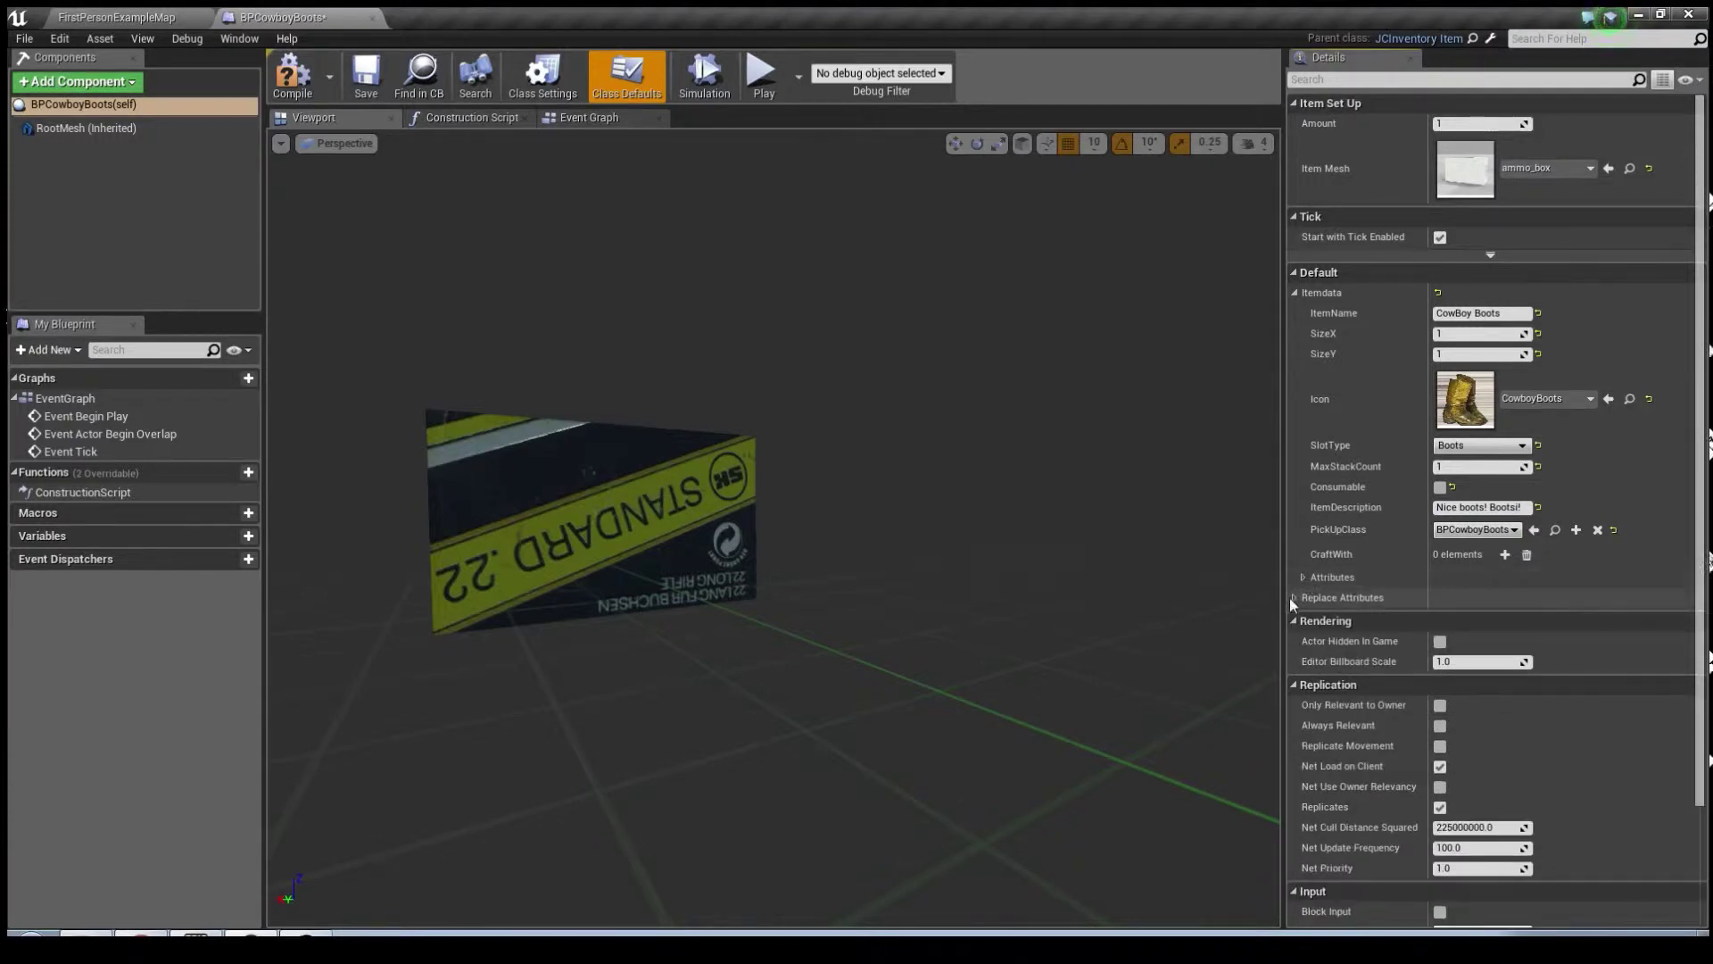
left_click(364, 79)
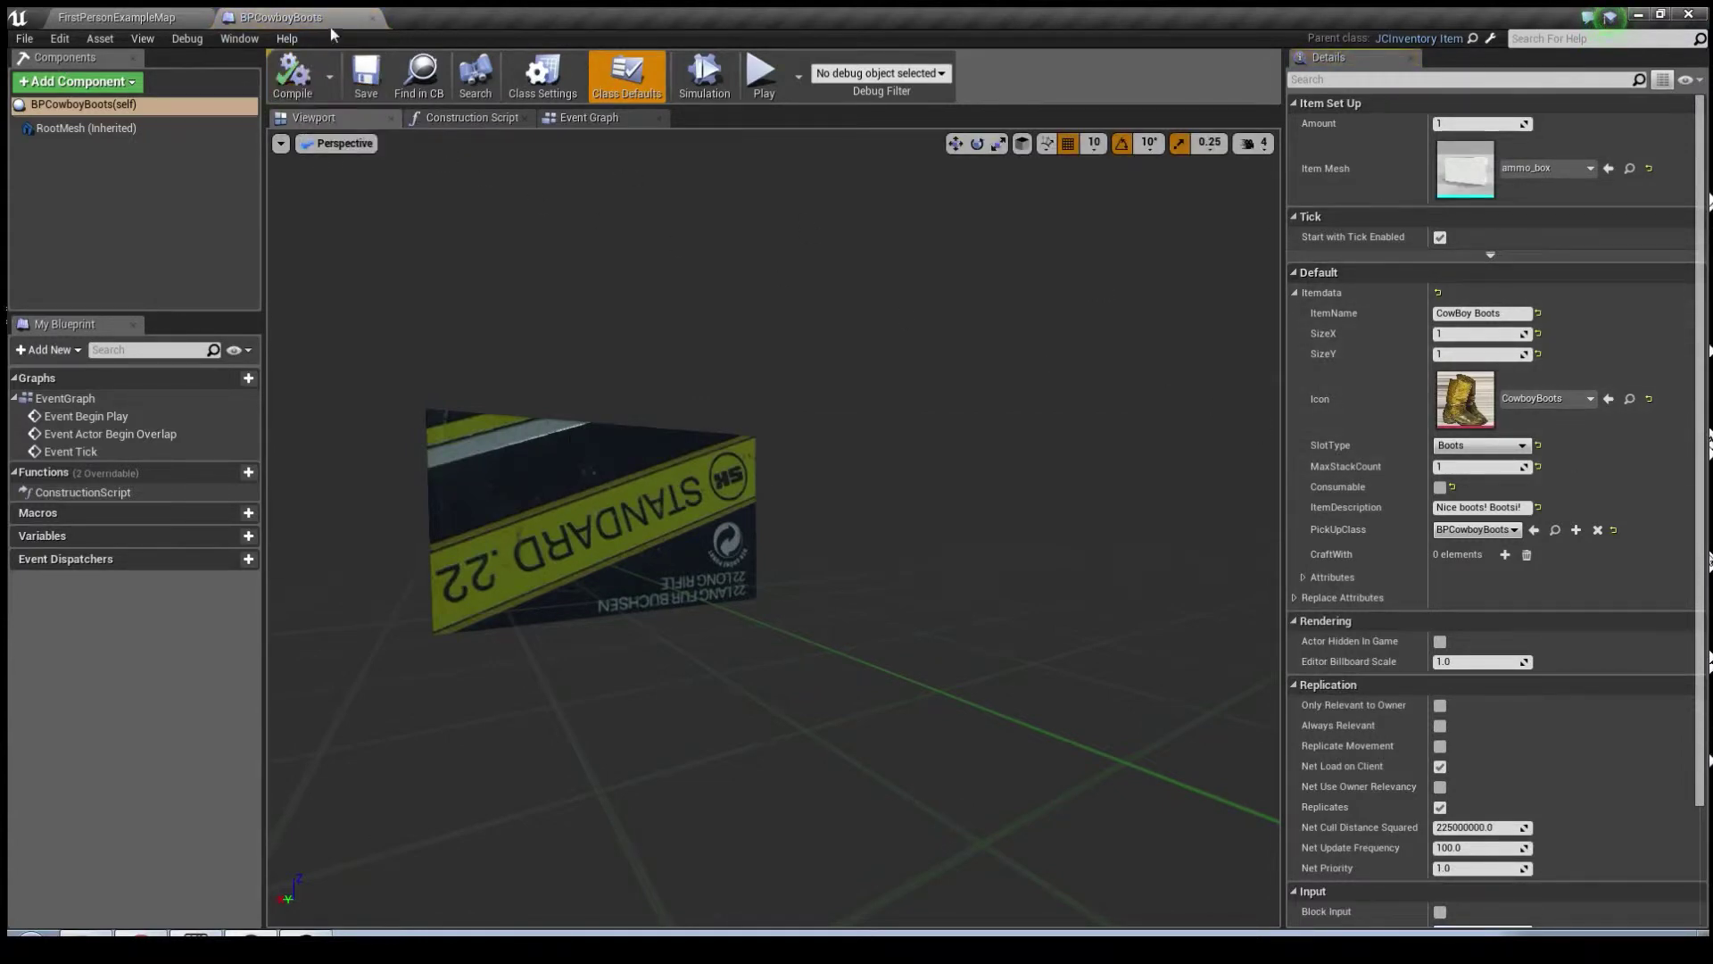
- Place BPCowboyBoots in the level, then play-test picking up the boots and equipping them
left_click(372, 18)
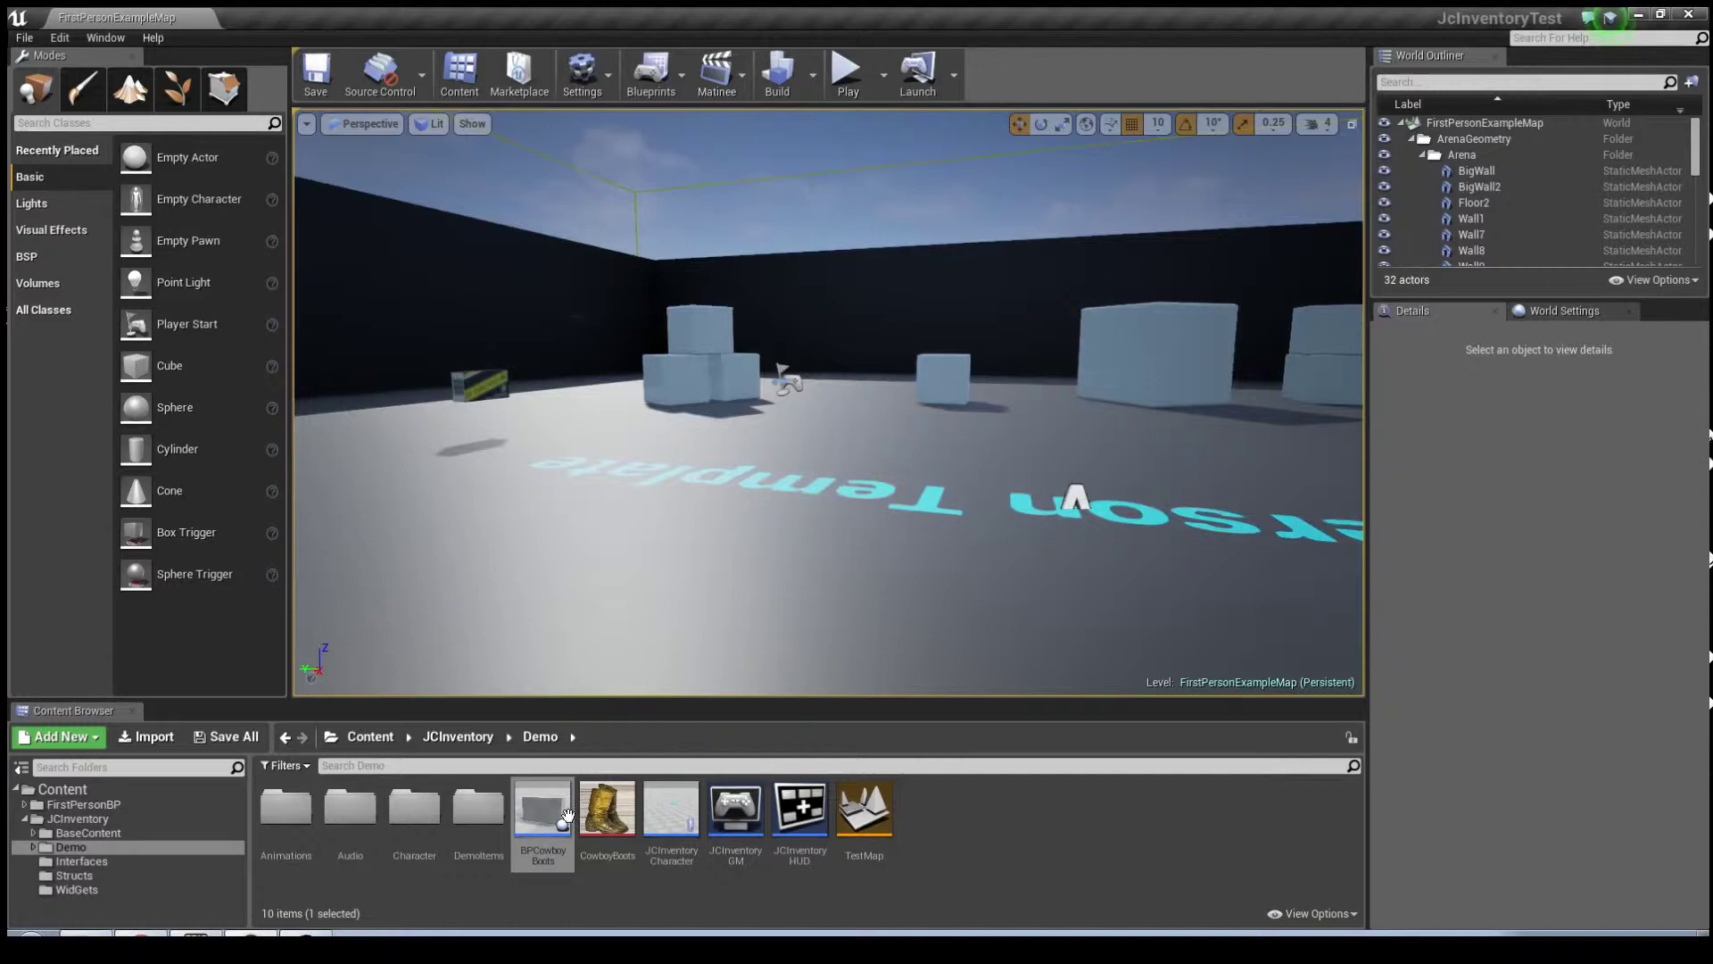
left_click_drag(543, 807, 649, 500)
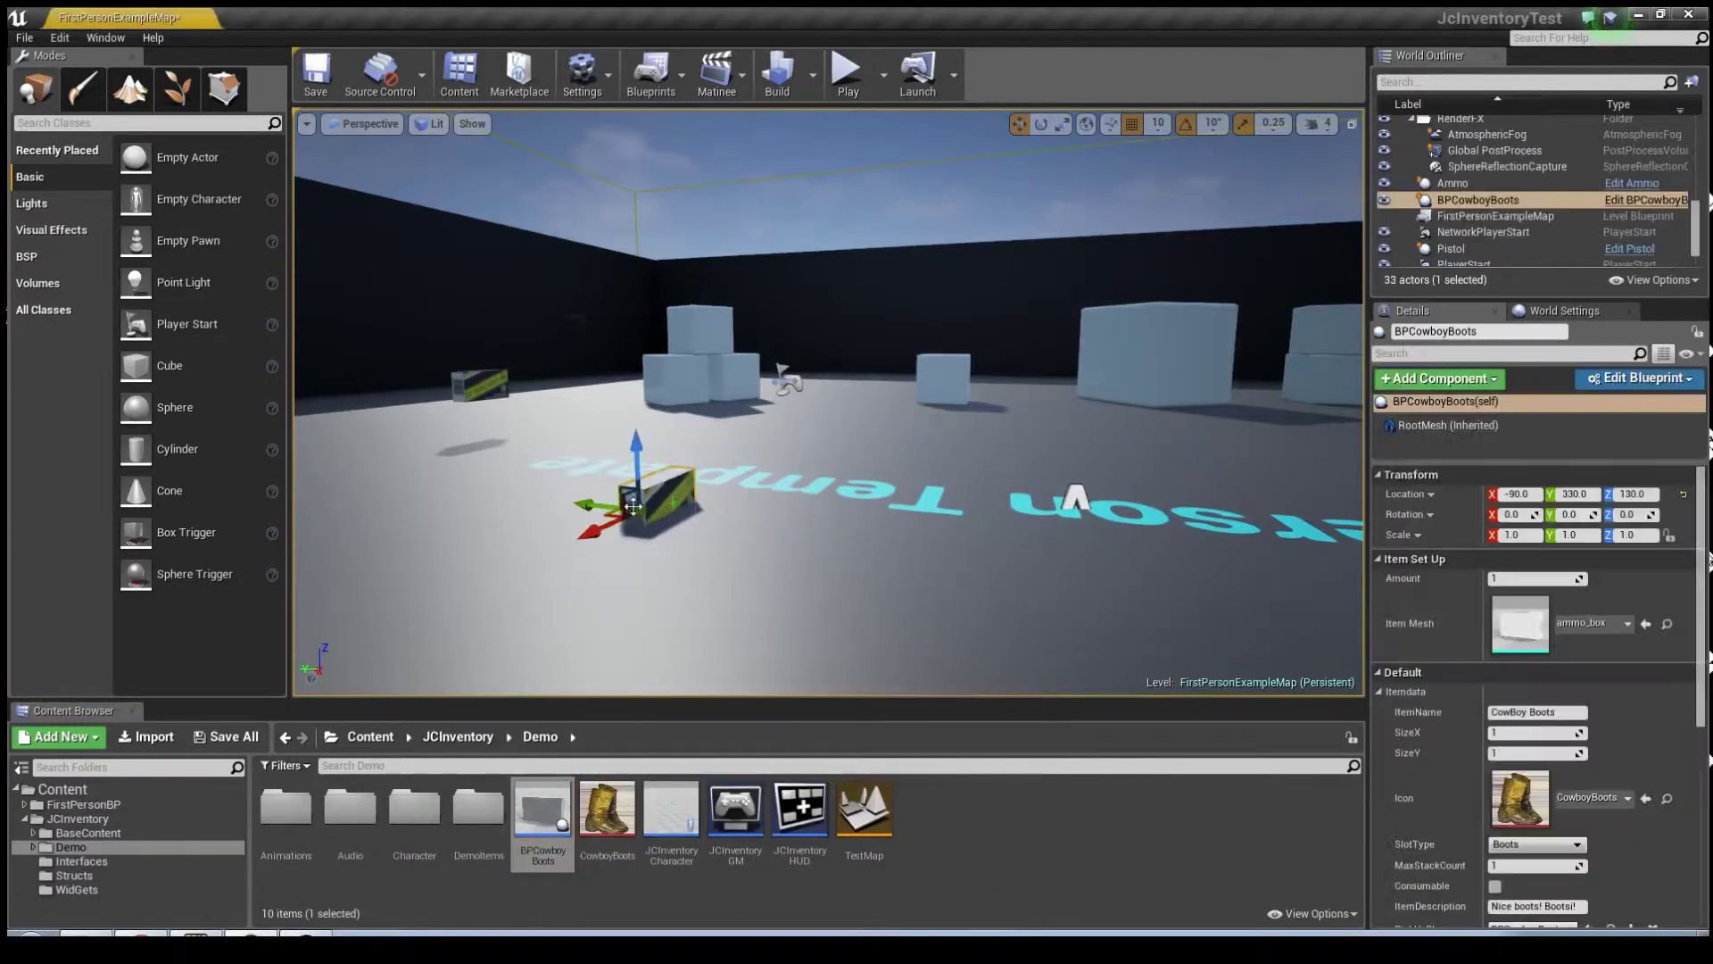
left_click(847, 72)
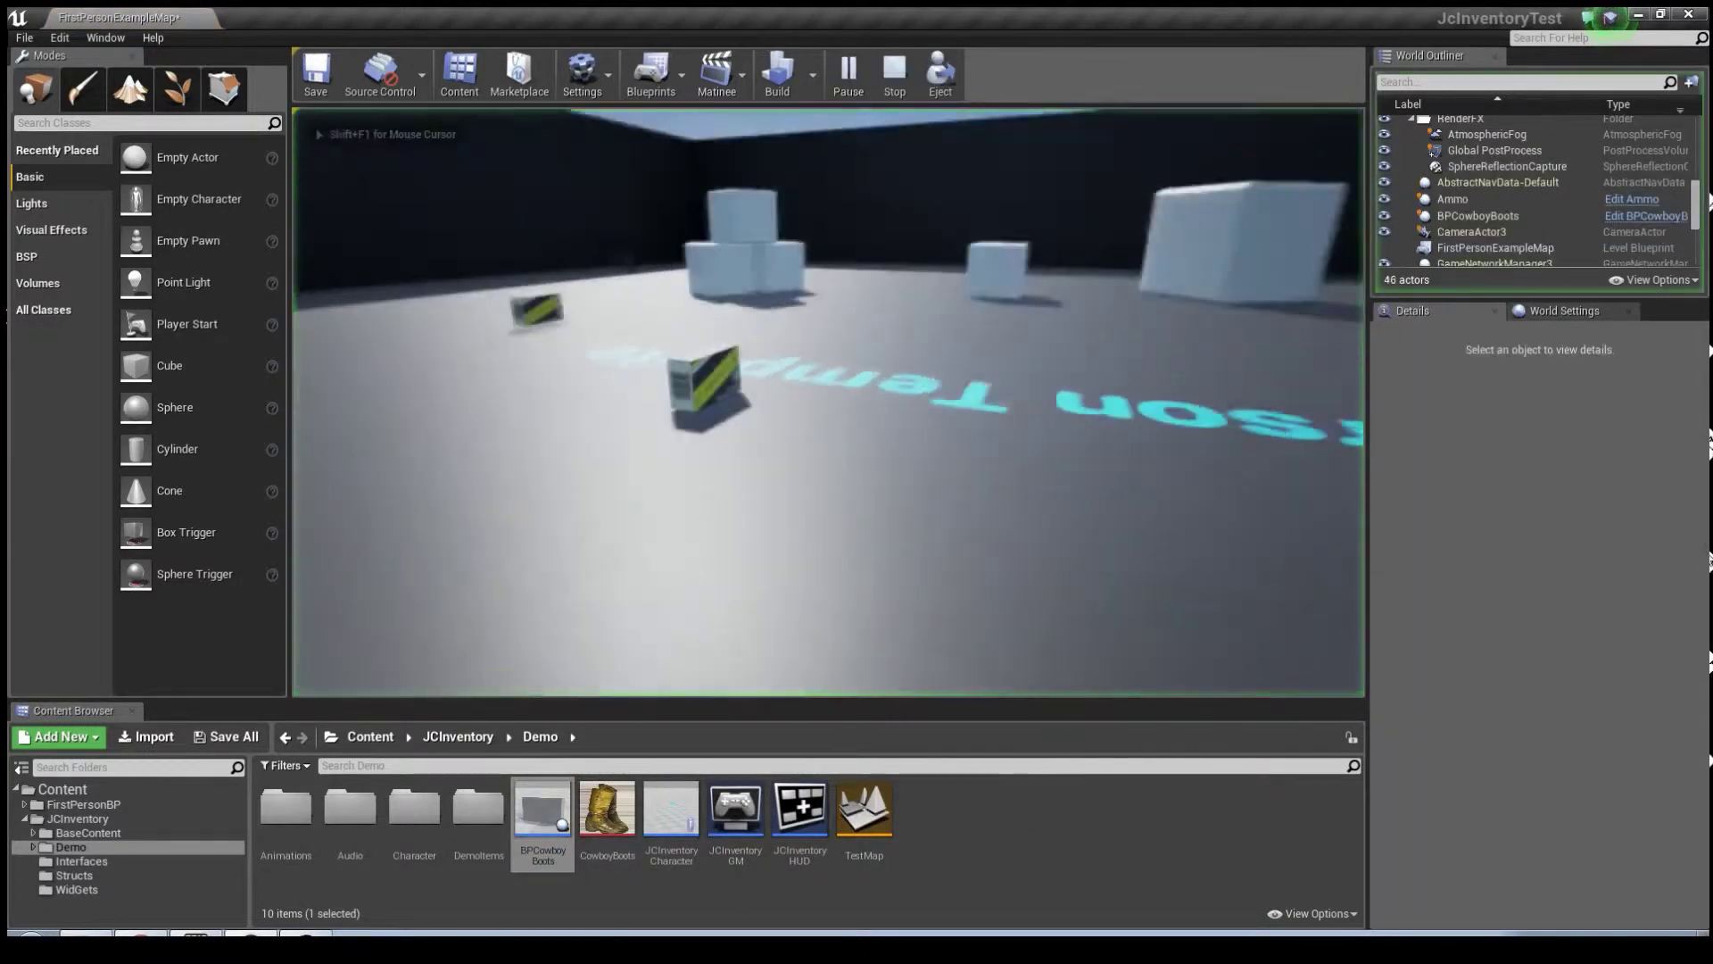
key("w")
key("e")
key("i")
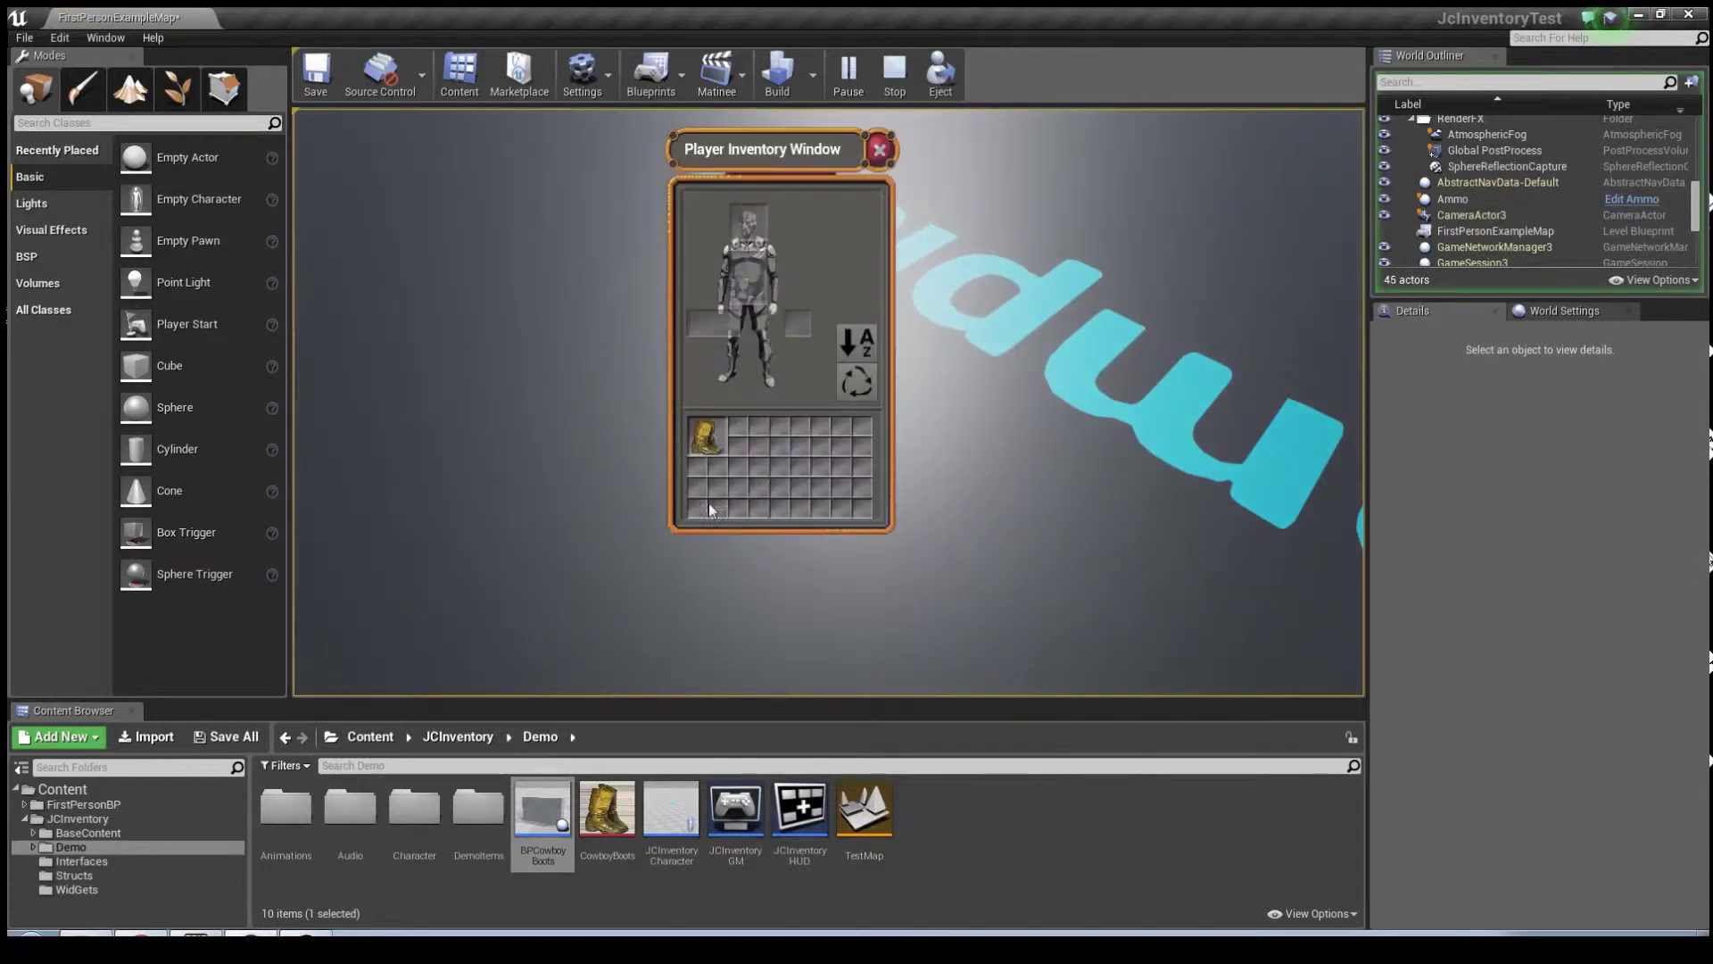
left_click_drag(734, 443, 718, 328)
left_click_drag(715, 434, 747, 232)
left_click(879, 152)
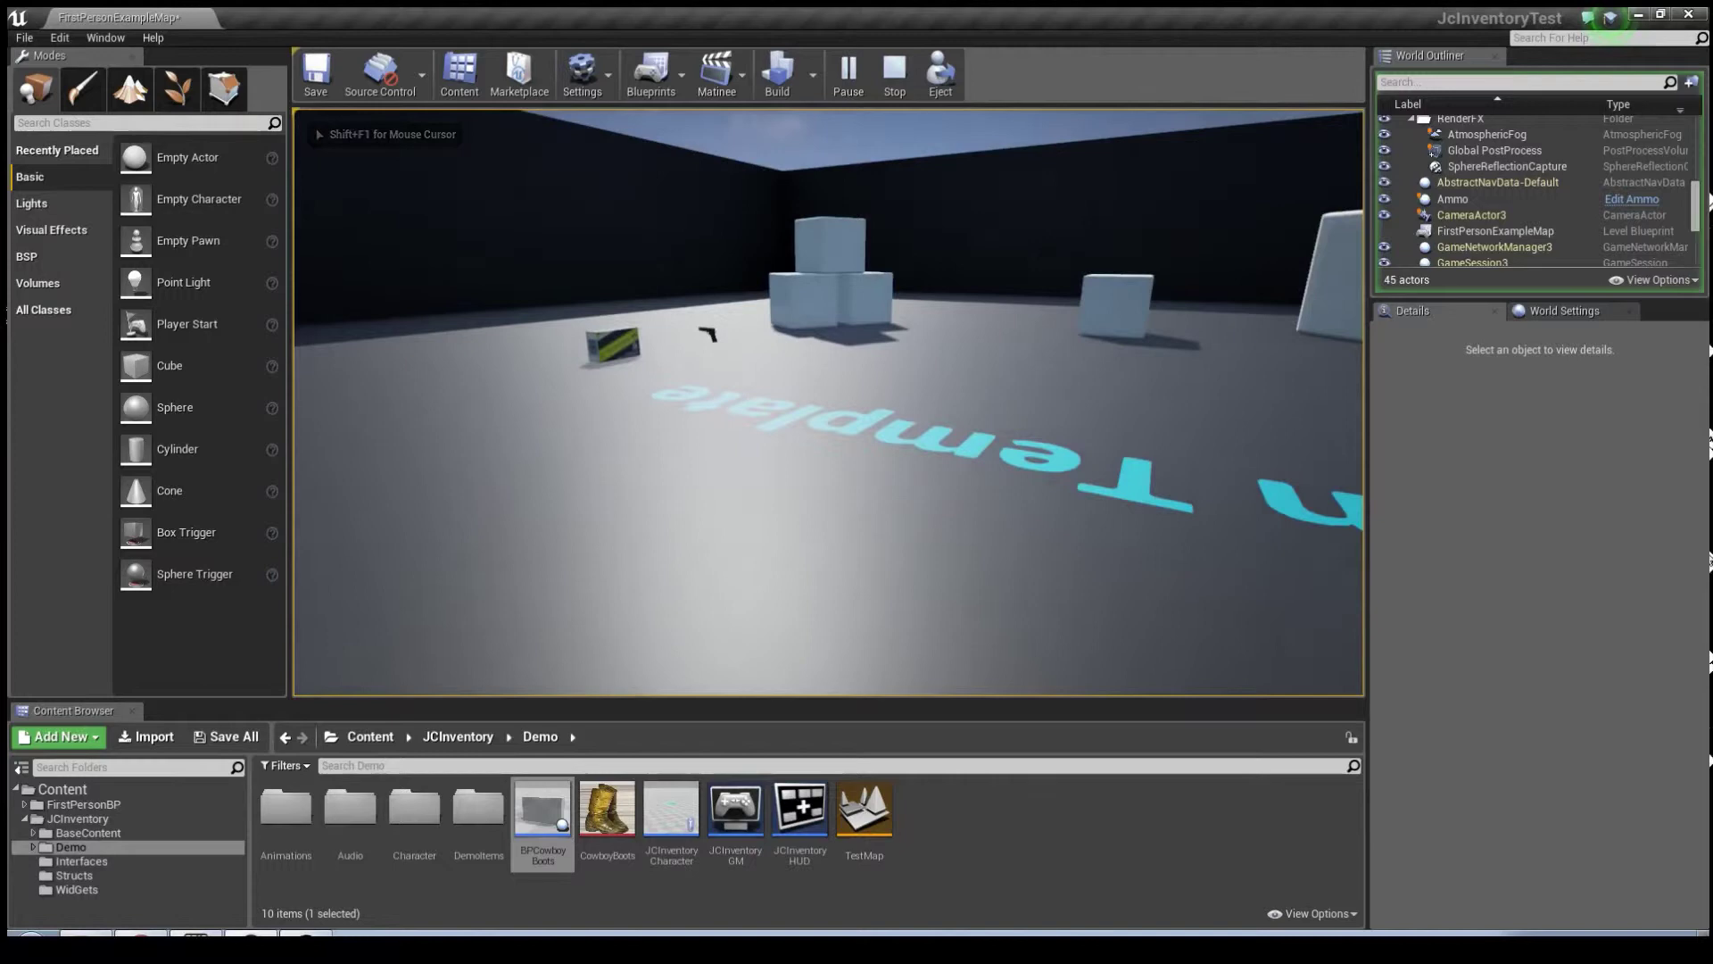
key("Escape")
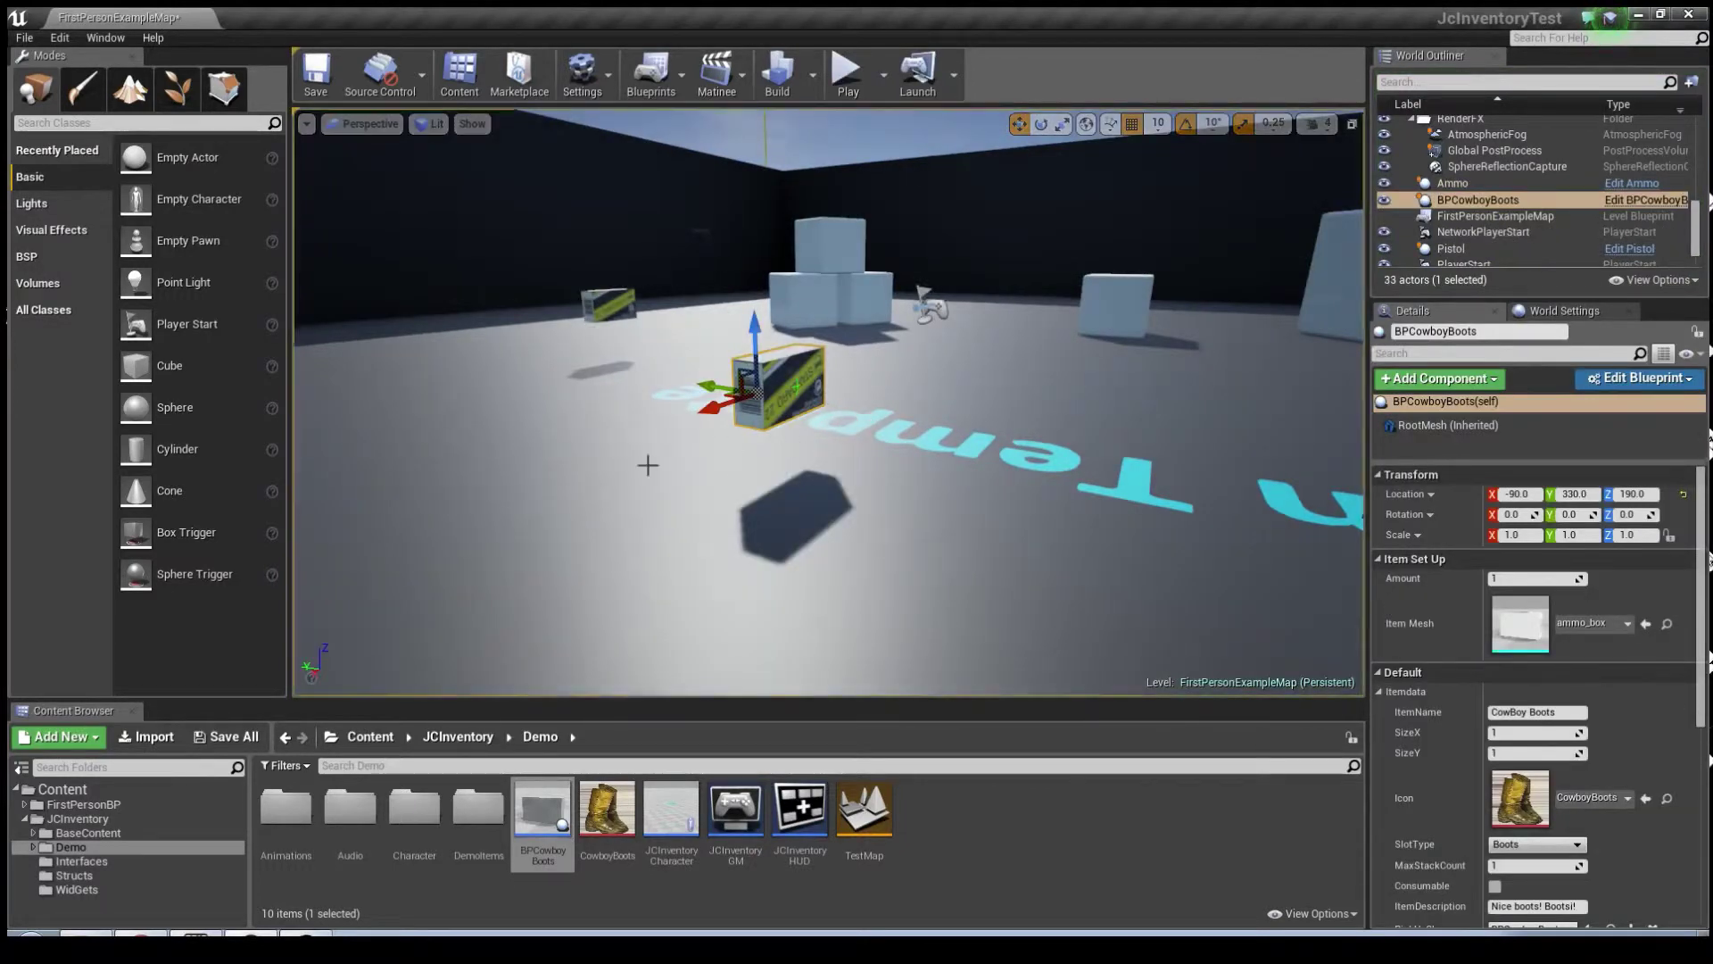
- Open the JcPlayerEquipmentWindow widget from JCInventory/WidGets and frame the avatar's equipment slots
left_click(89, 820)
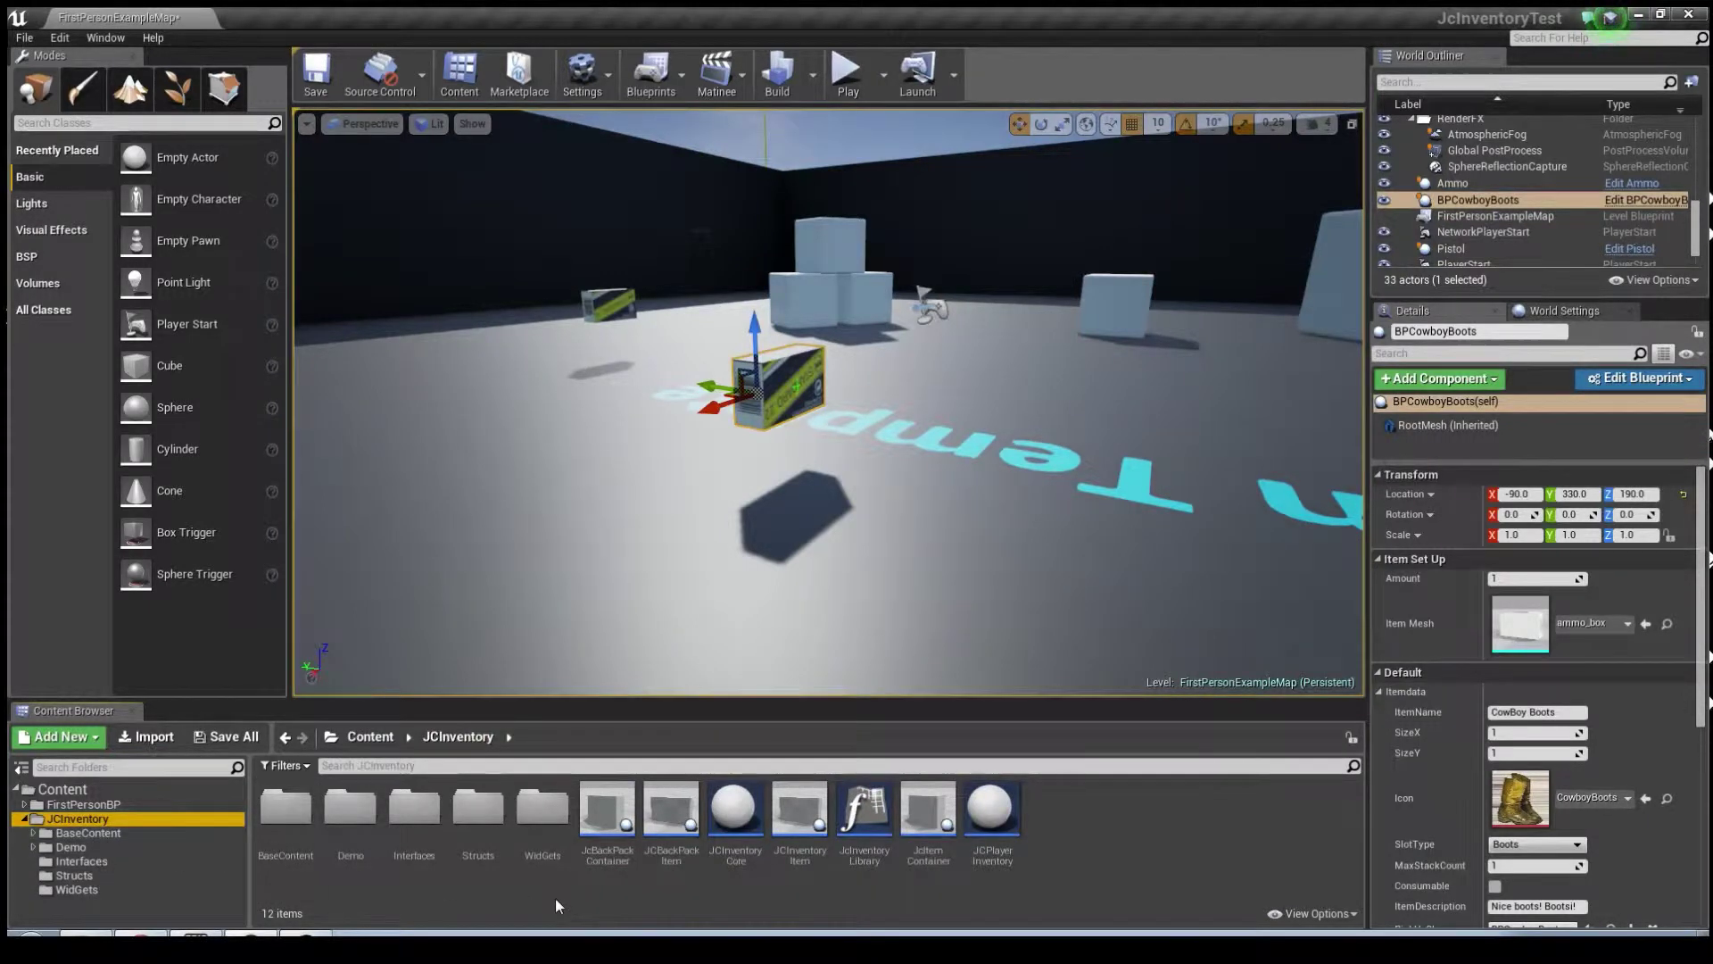
double_click(547, 817)
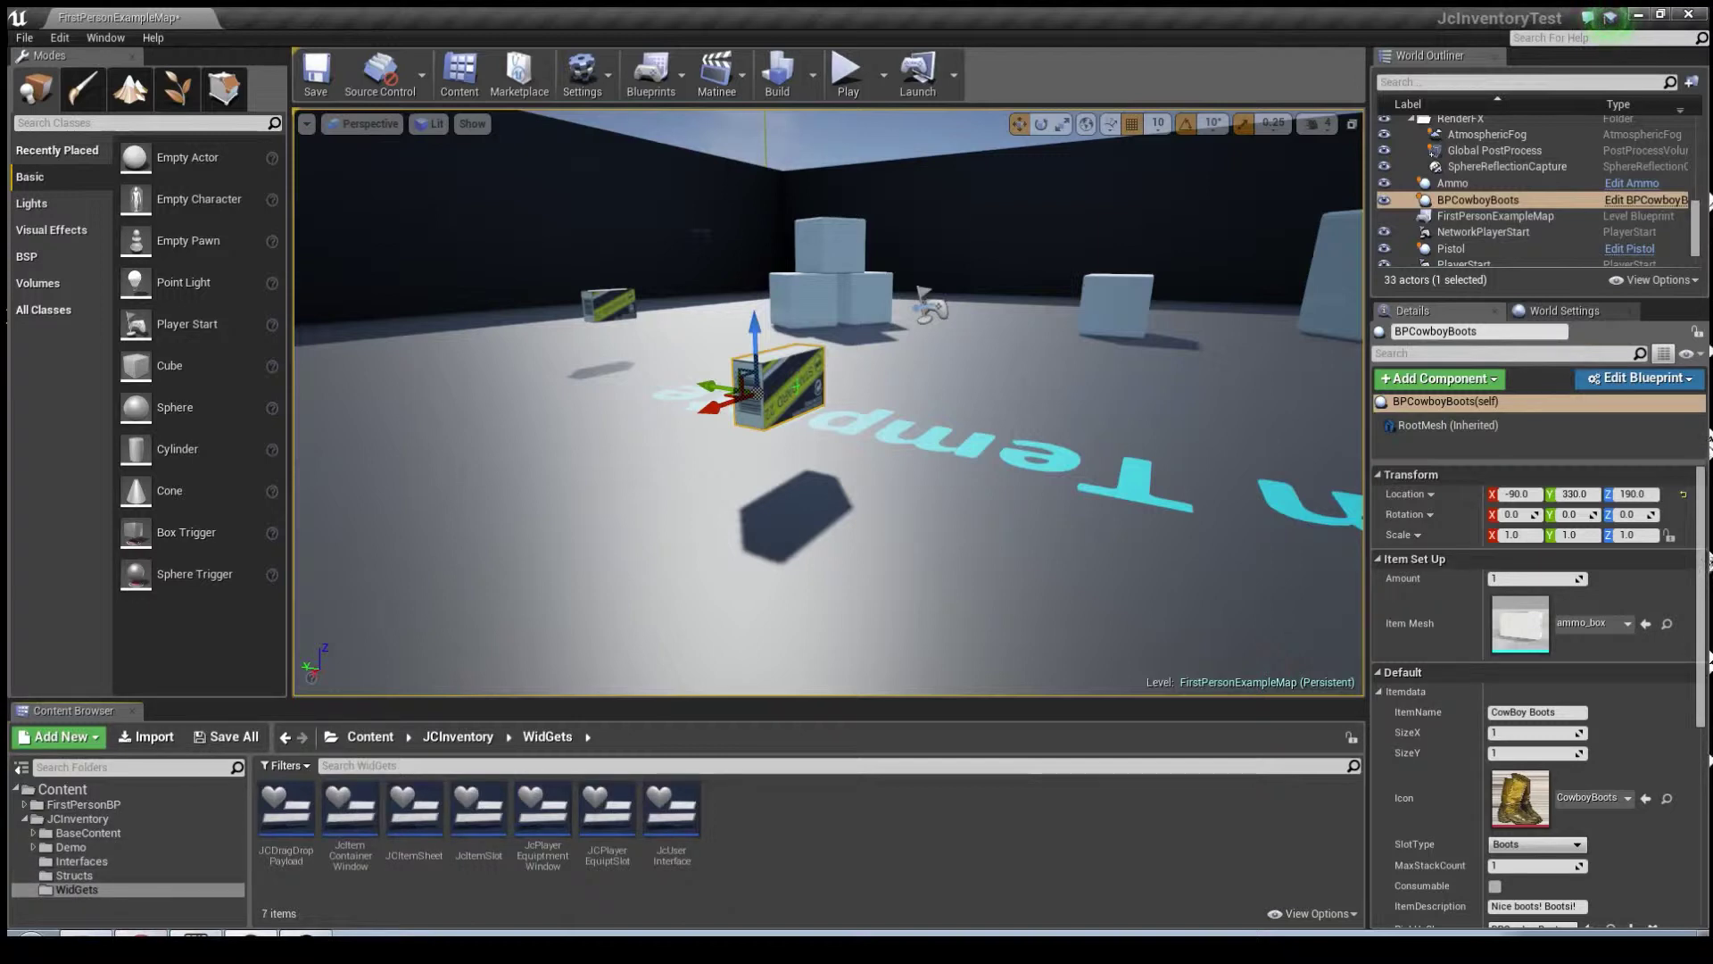
left_click(538, 806)
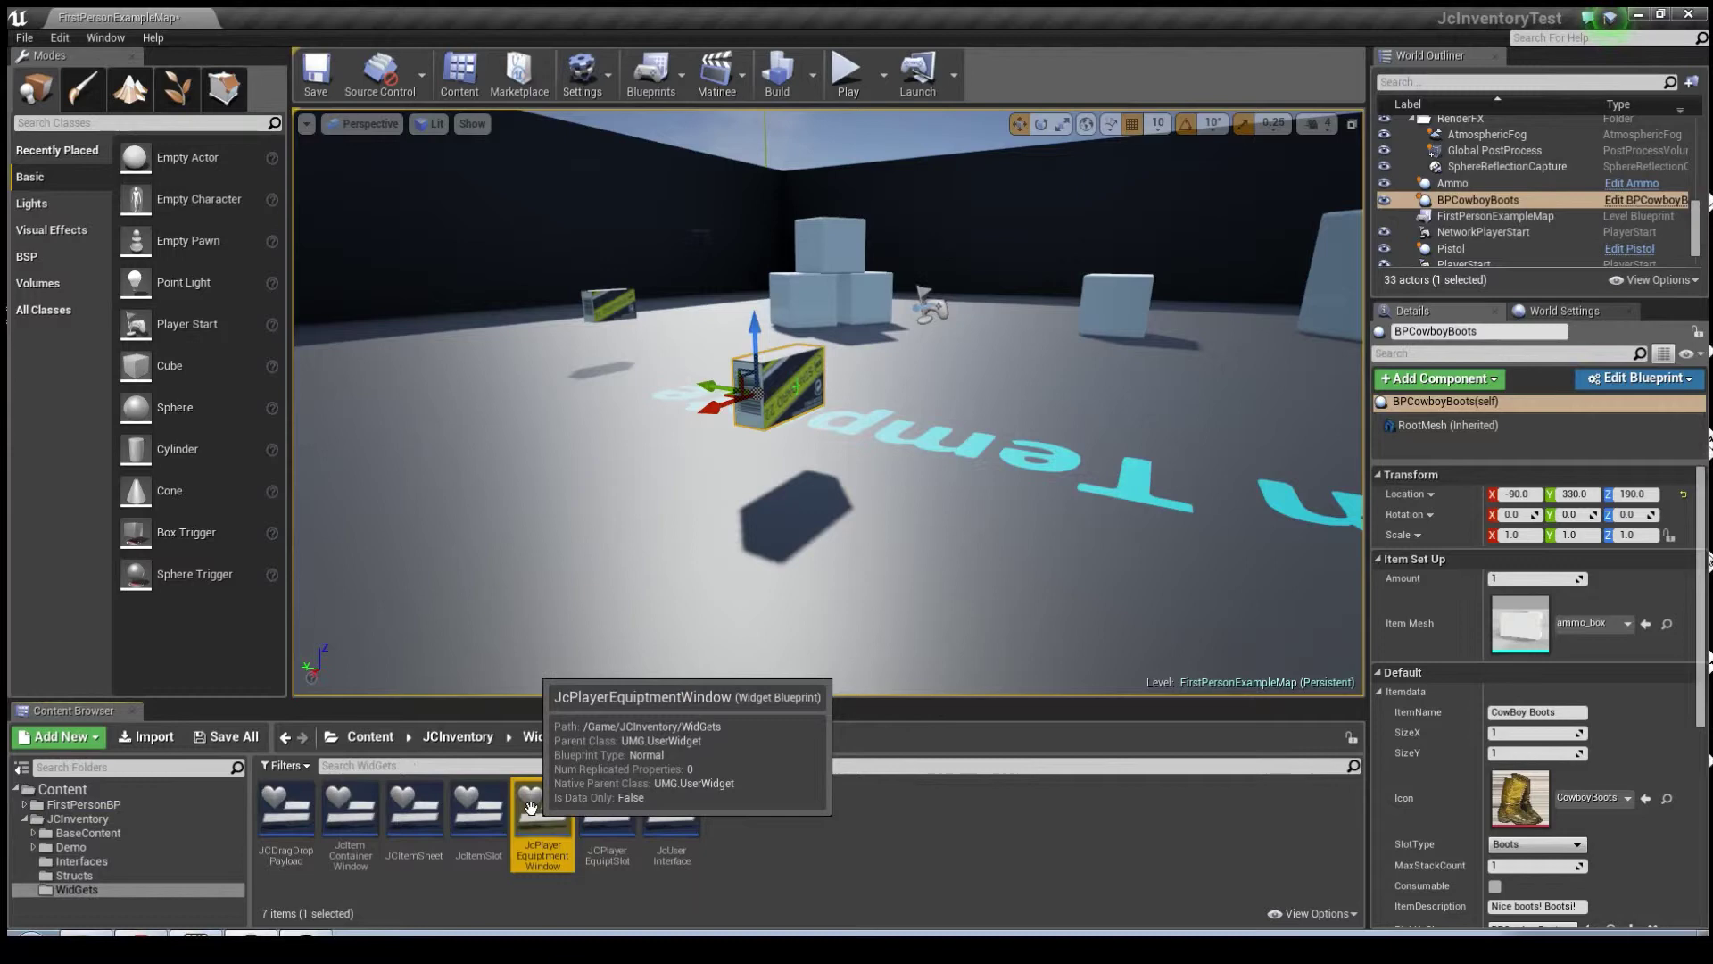
double_click(531, 807)
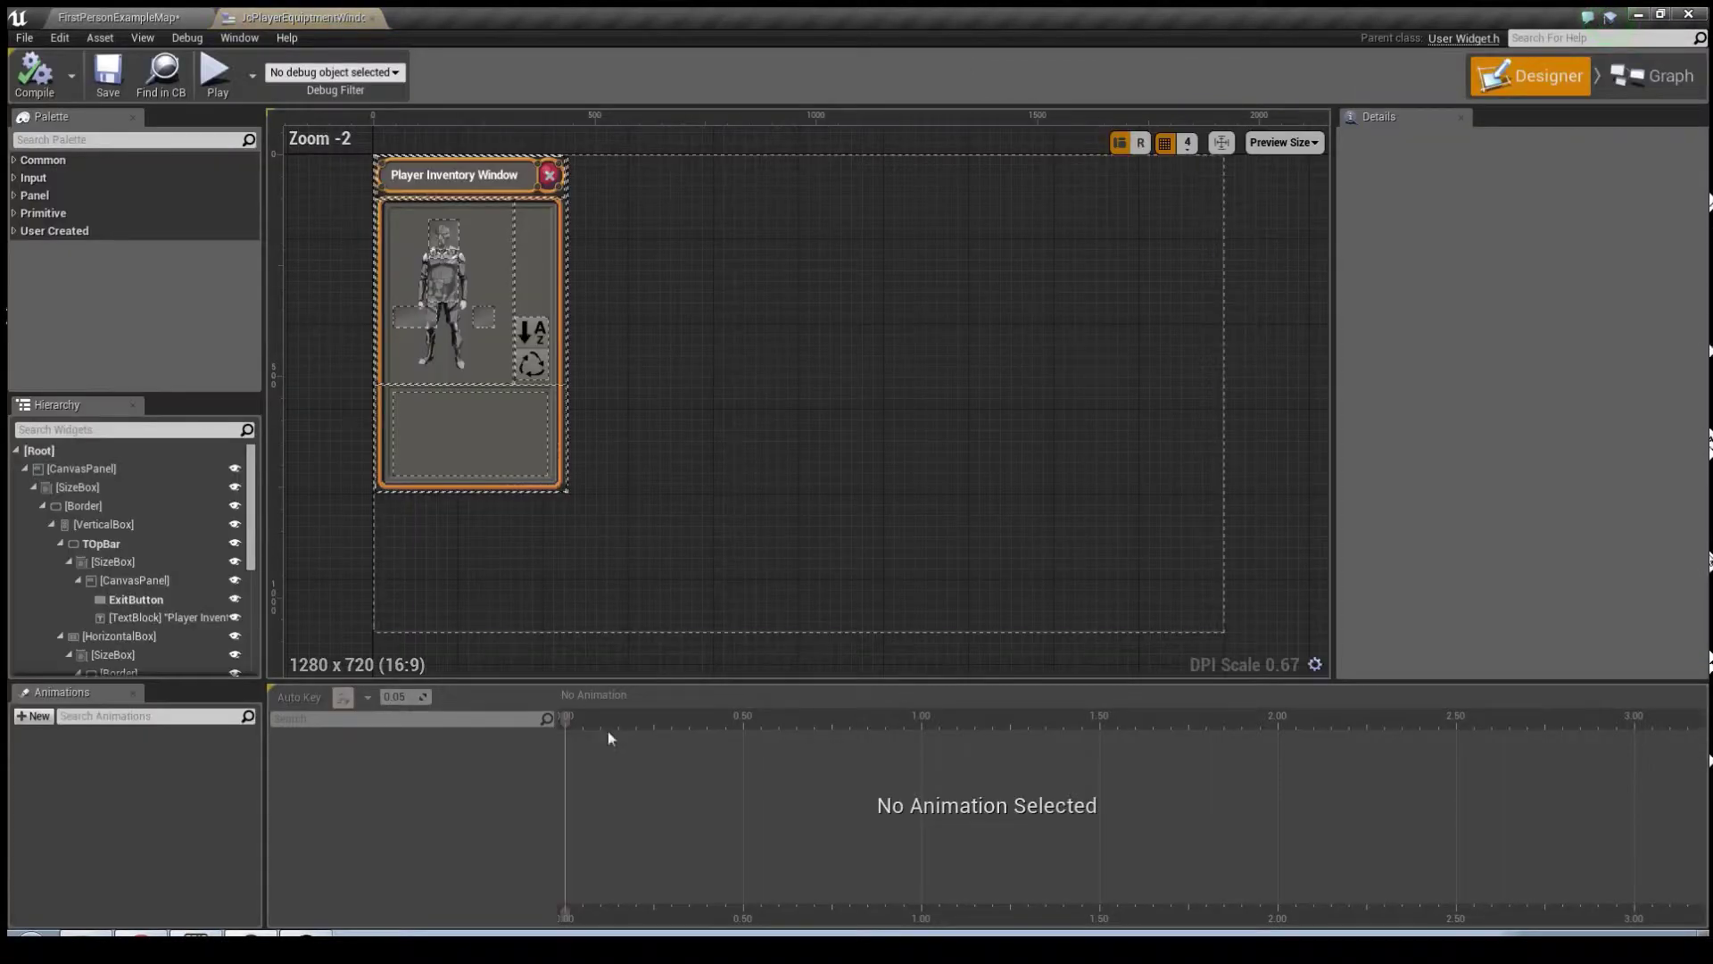
scroll(912, 448, "up", 3)
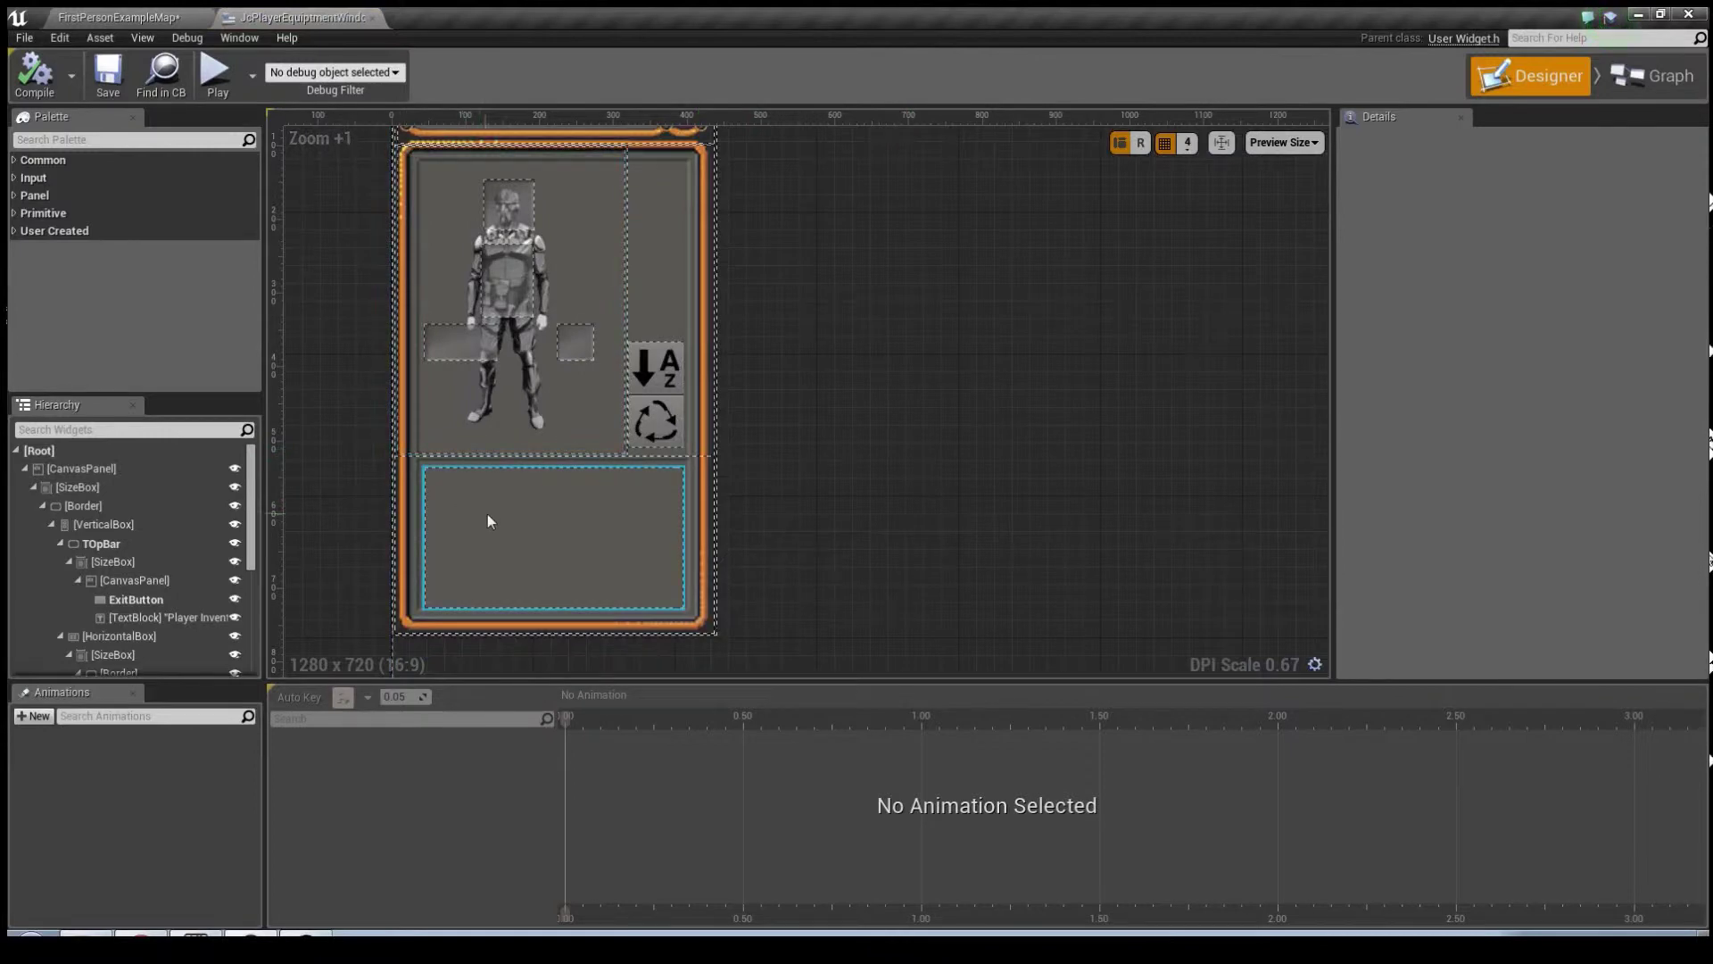
scroll(593, 496, "up", 4)
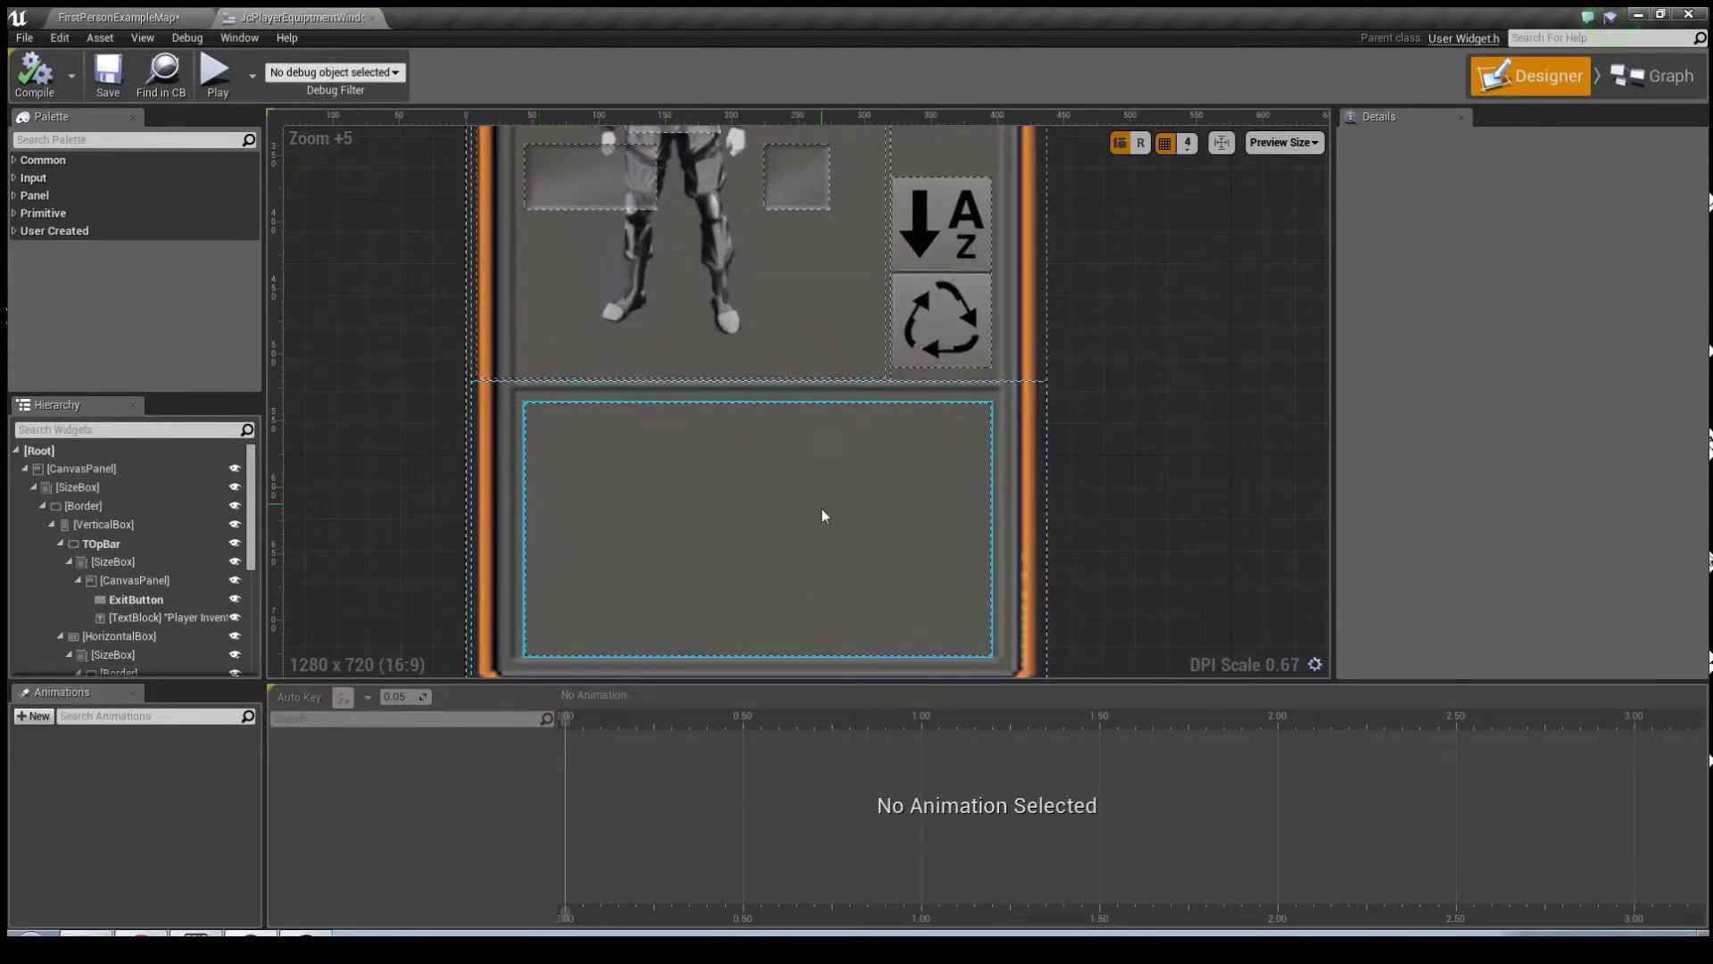
right_click_drag(1067, 384, 924, 494)
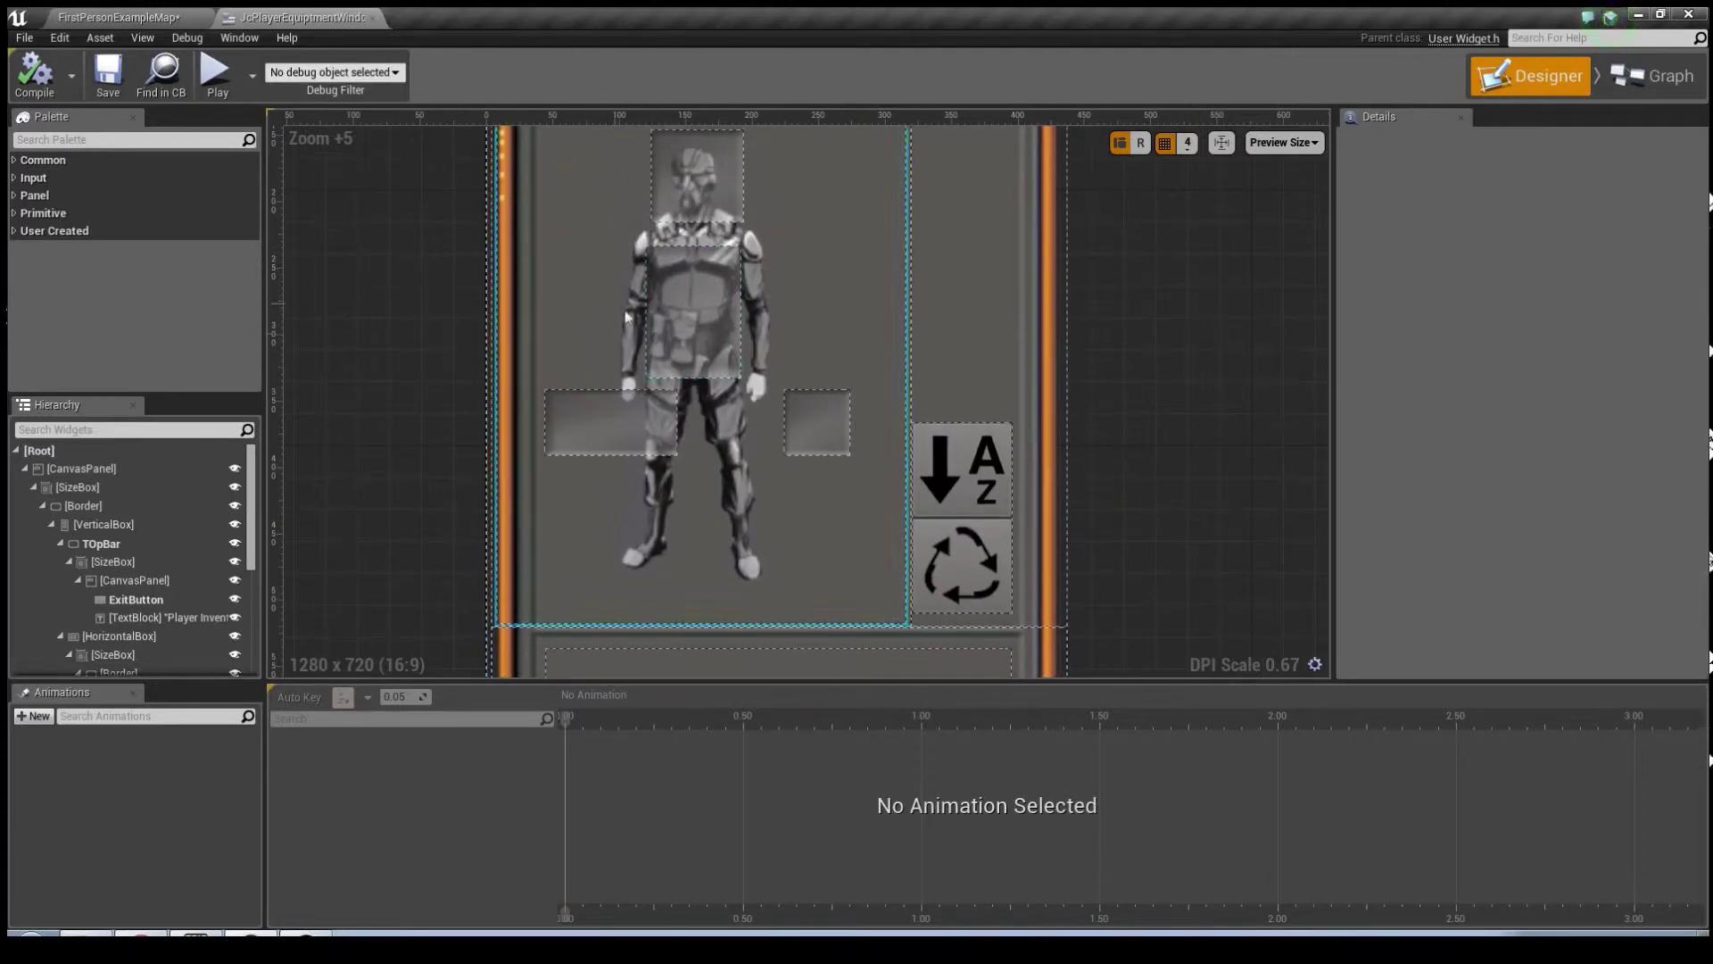
right_click_drag(880, 238, 847, 298)
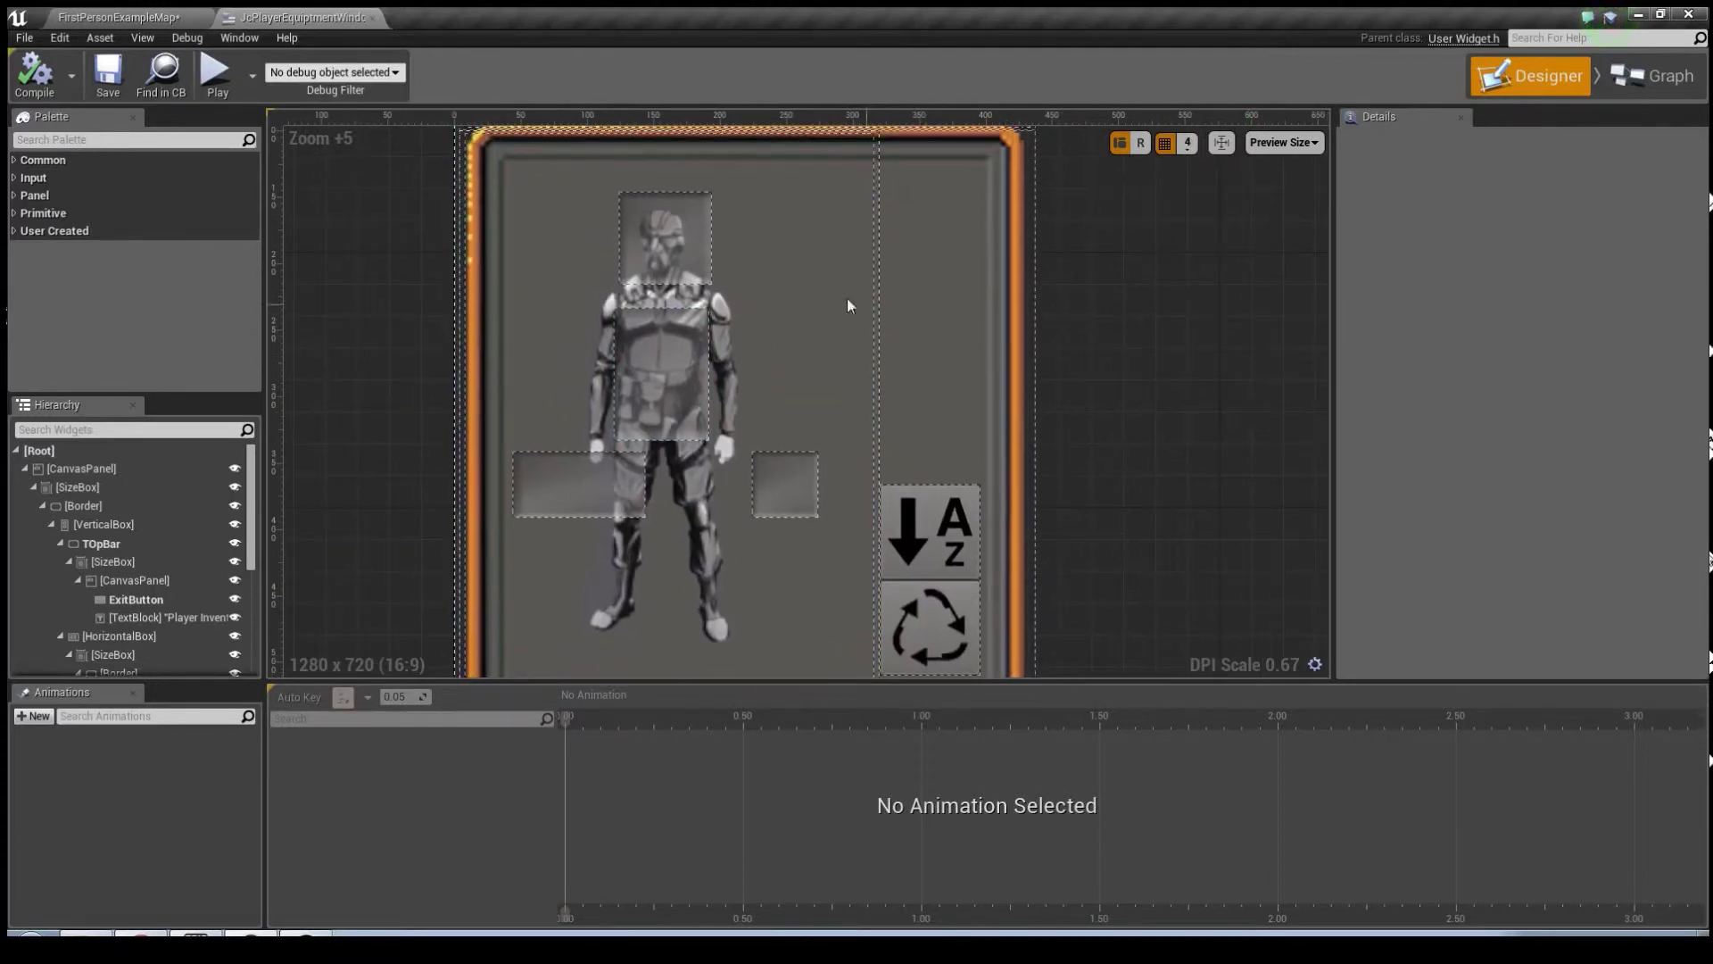
- Widen the Hierarchy panel and click through the Head, Torso and hand slots
left_click(646, 243)
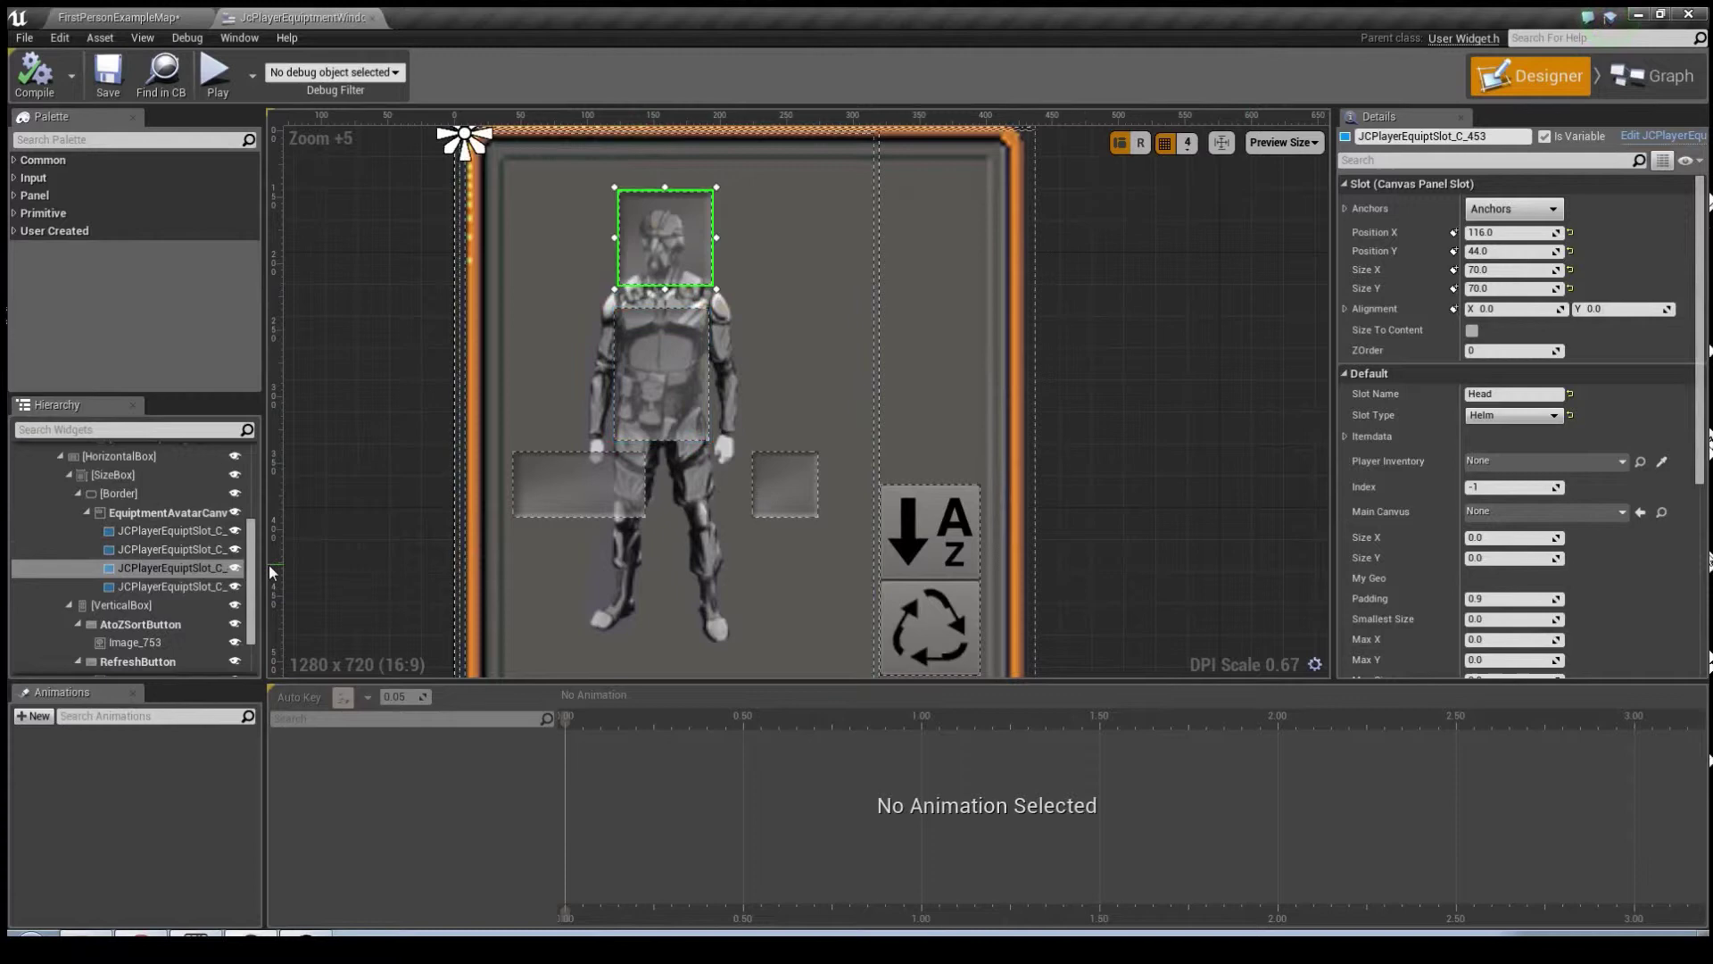
left_click_drag(261, 564, 399, 564)
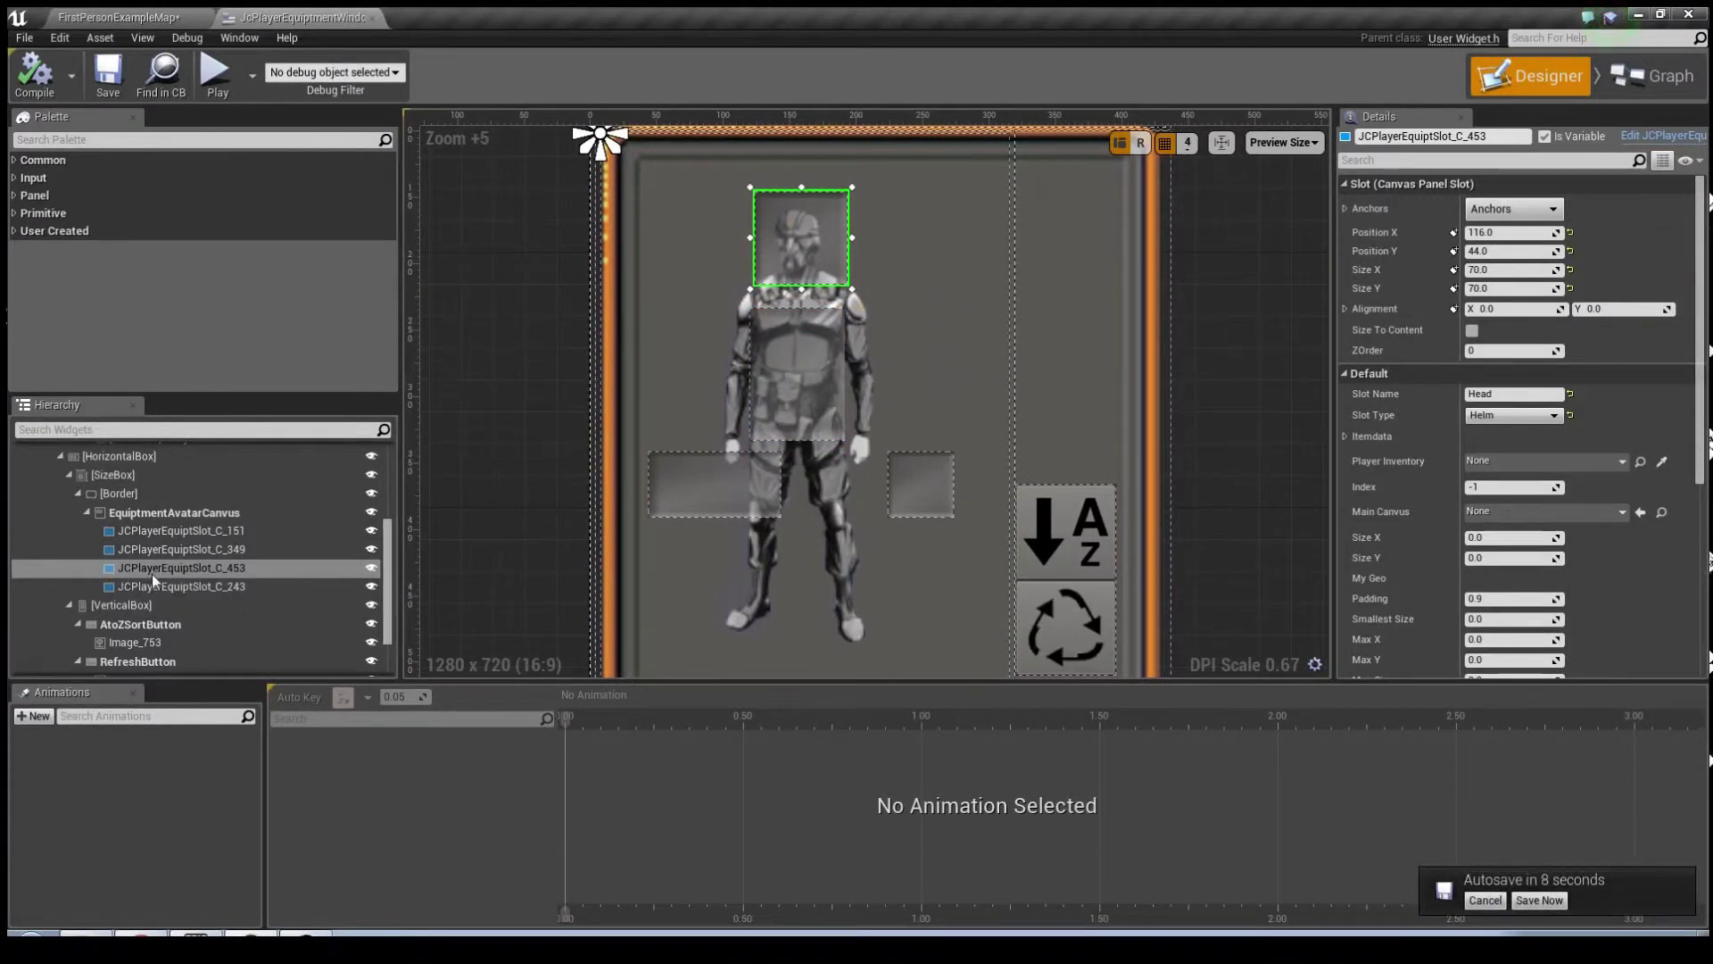
left_click(698, 501)
left_click(791, 394)
left_click(928, 486)
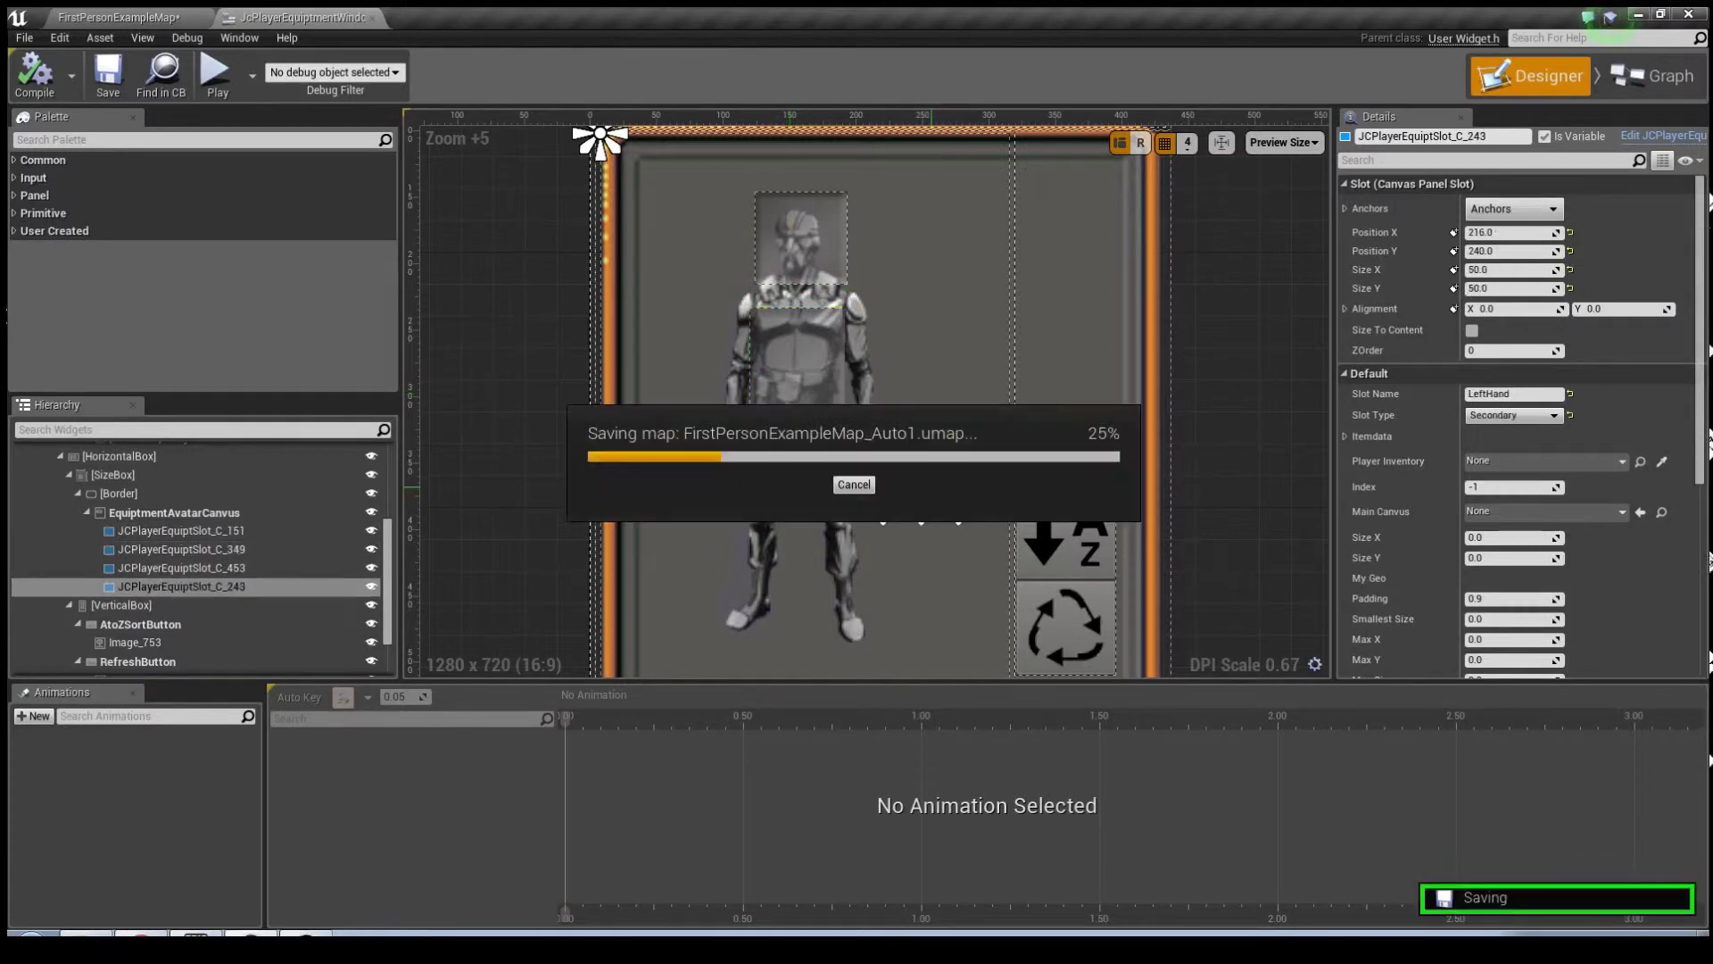
left_click(789, 320)
- Review slot names and types: Head as Helm, RightHand as Primary, LeftHand as Secondary
left_click(797, 246)
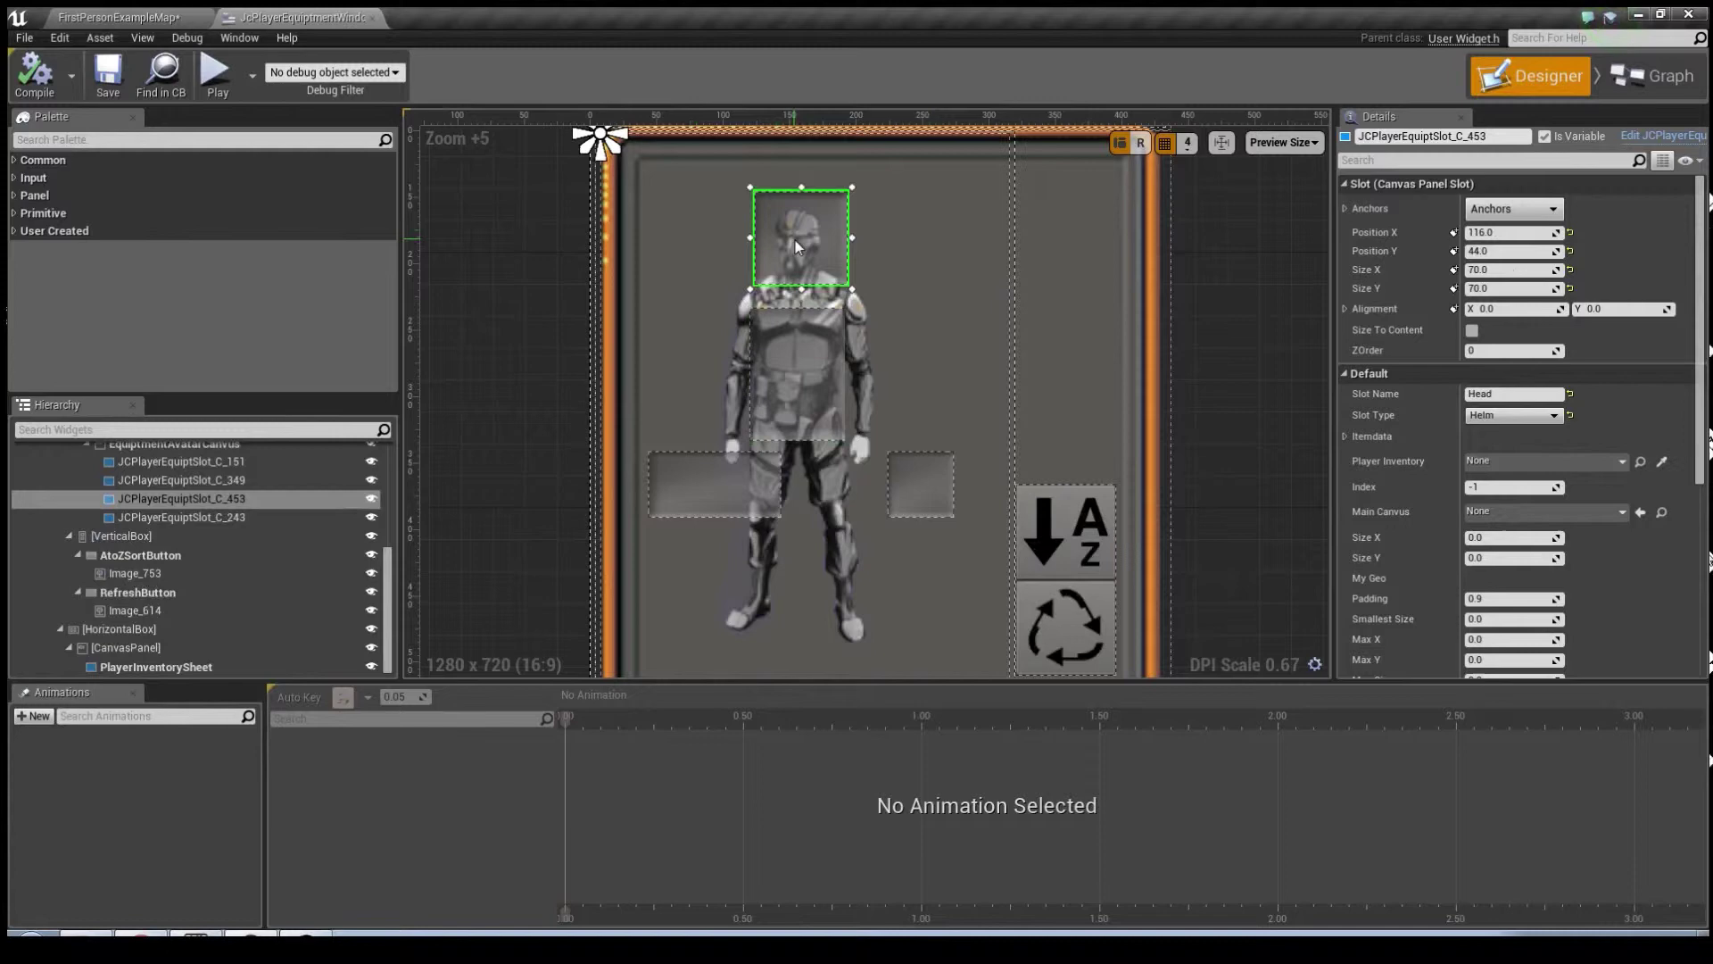
left_click(821, 415)
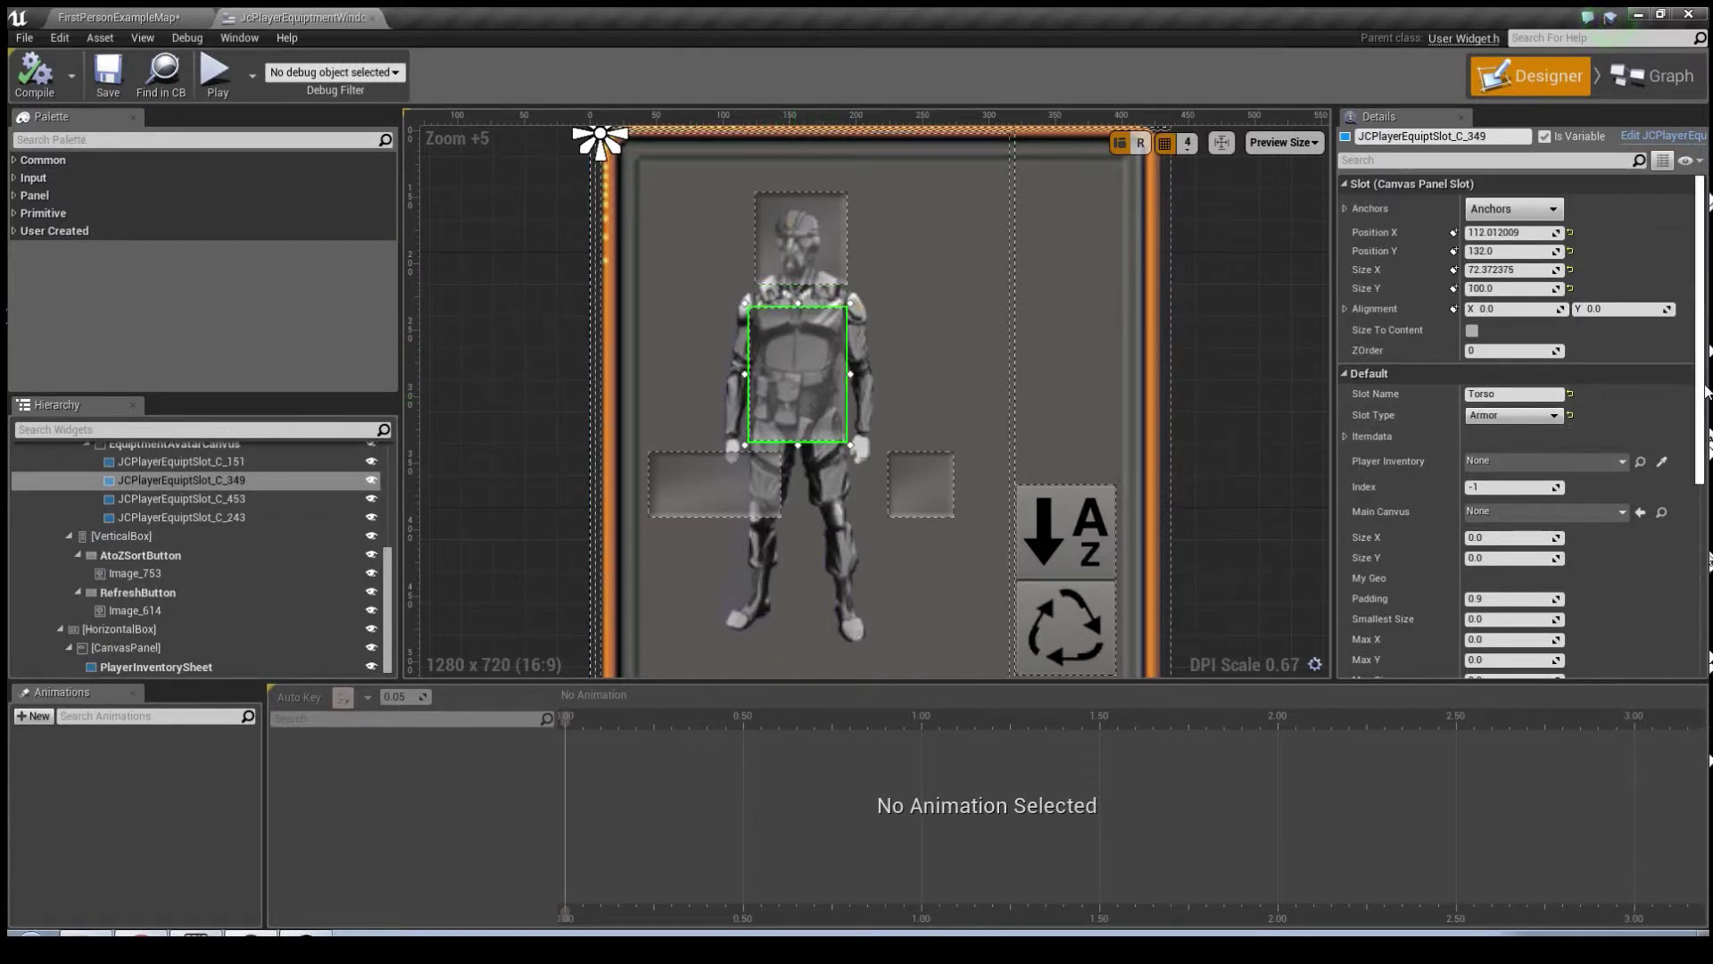
scroll(1611, 402, "down", 3)
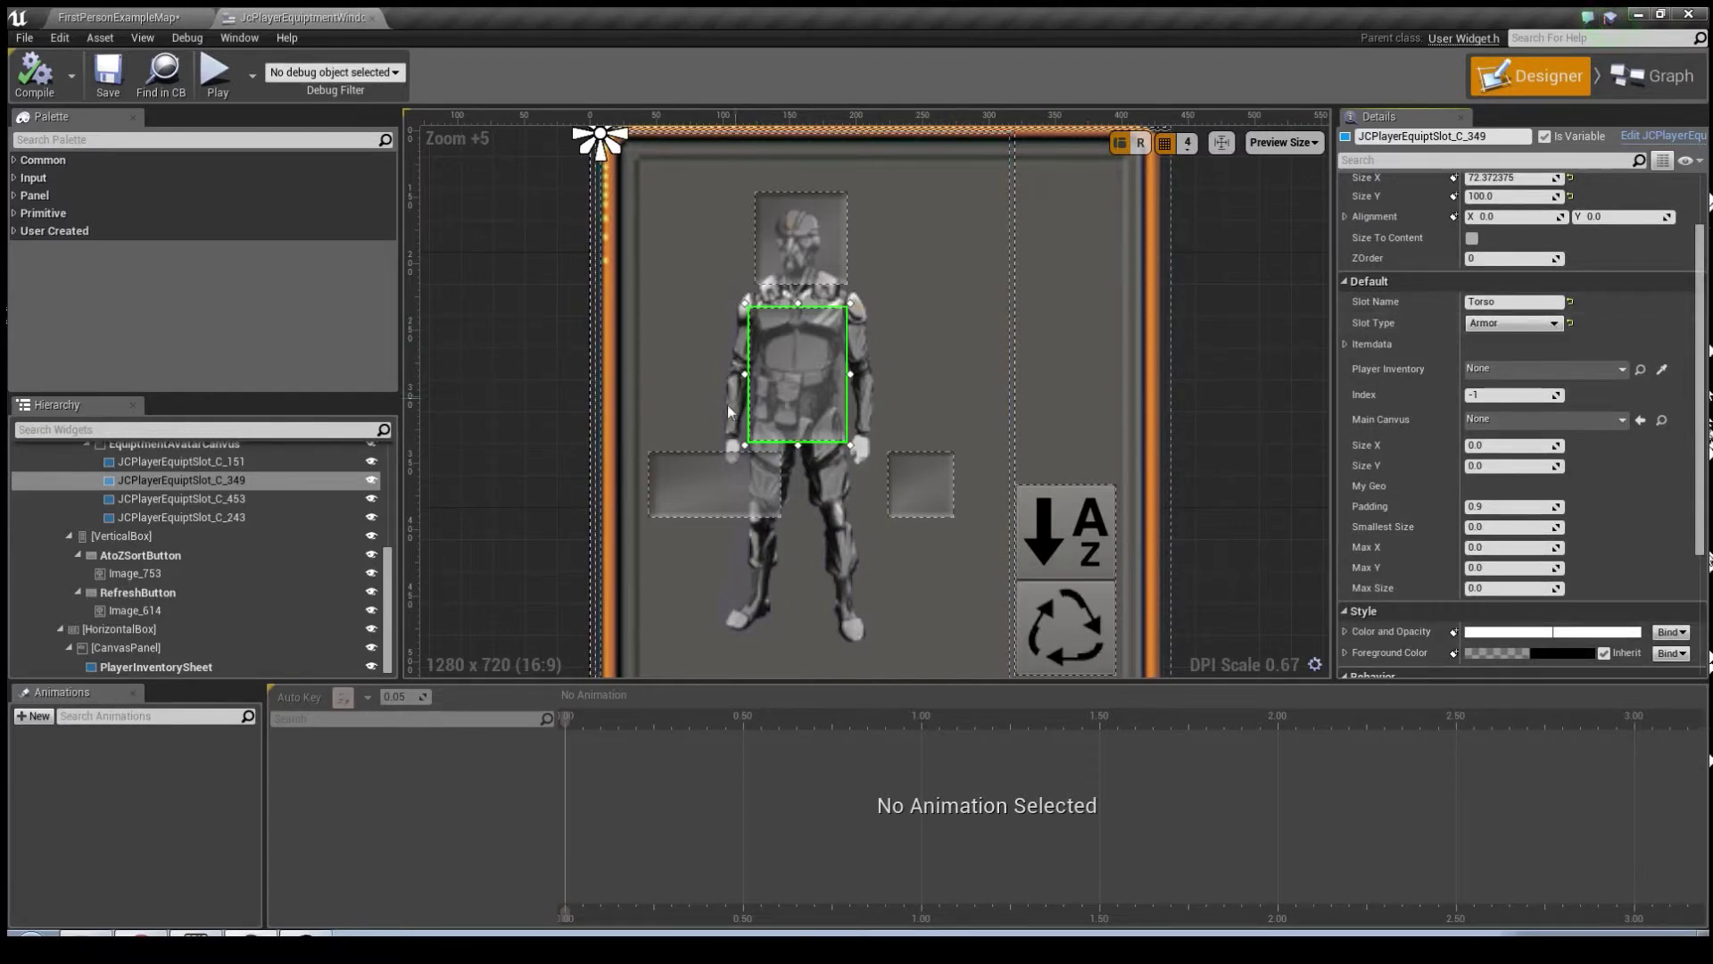
left_click(726, 494)
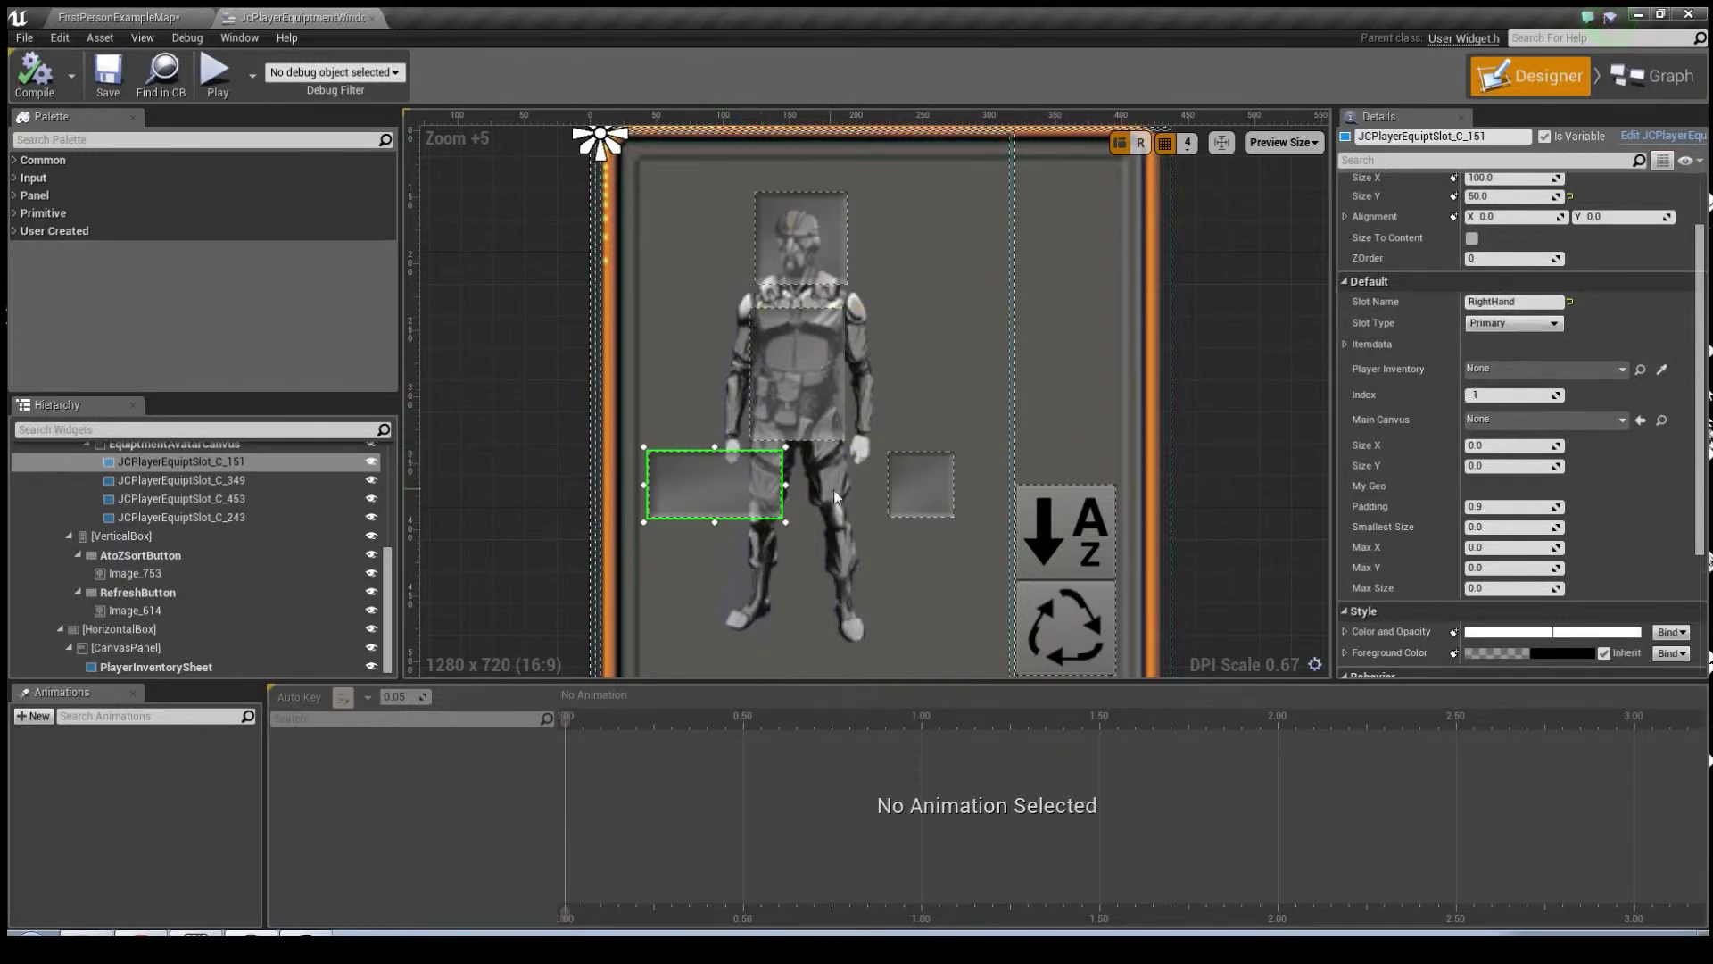
left_click(917, 489)
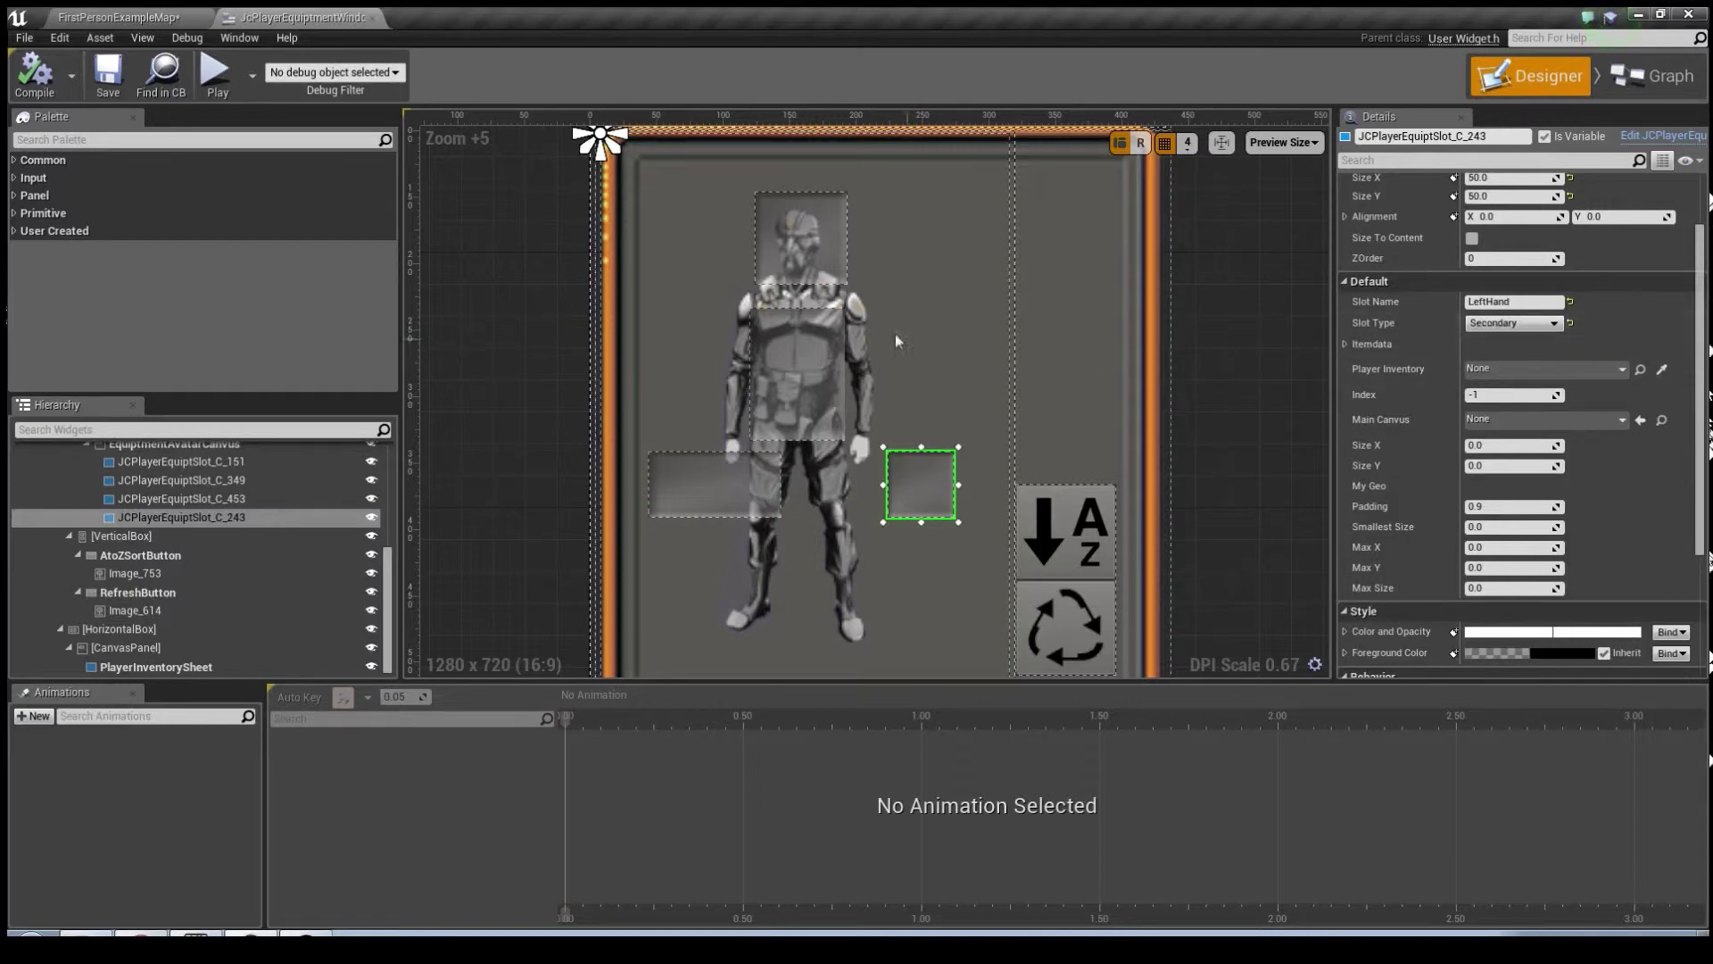
left_click(769, 233)
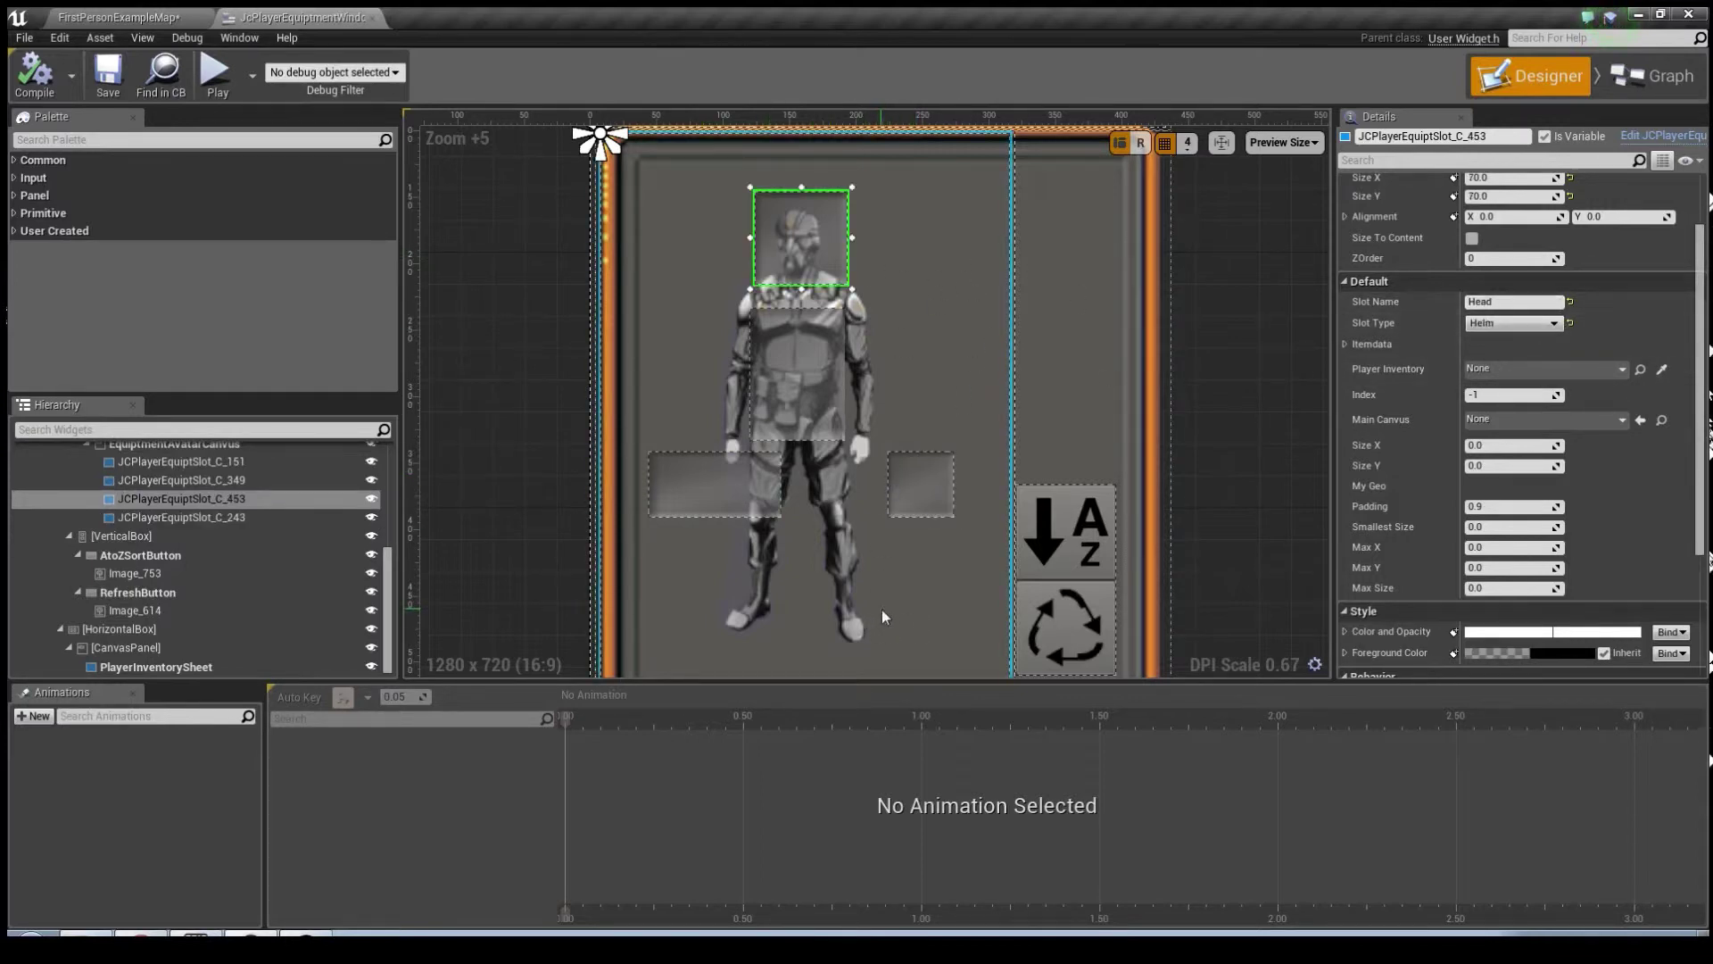
right_click_drag(874, 601, 876, 512)
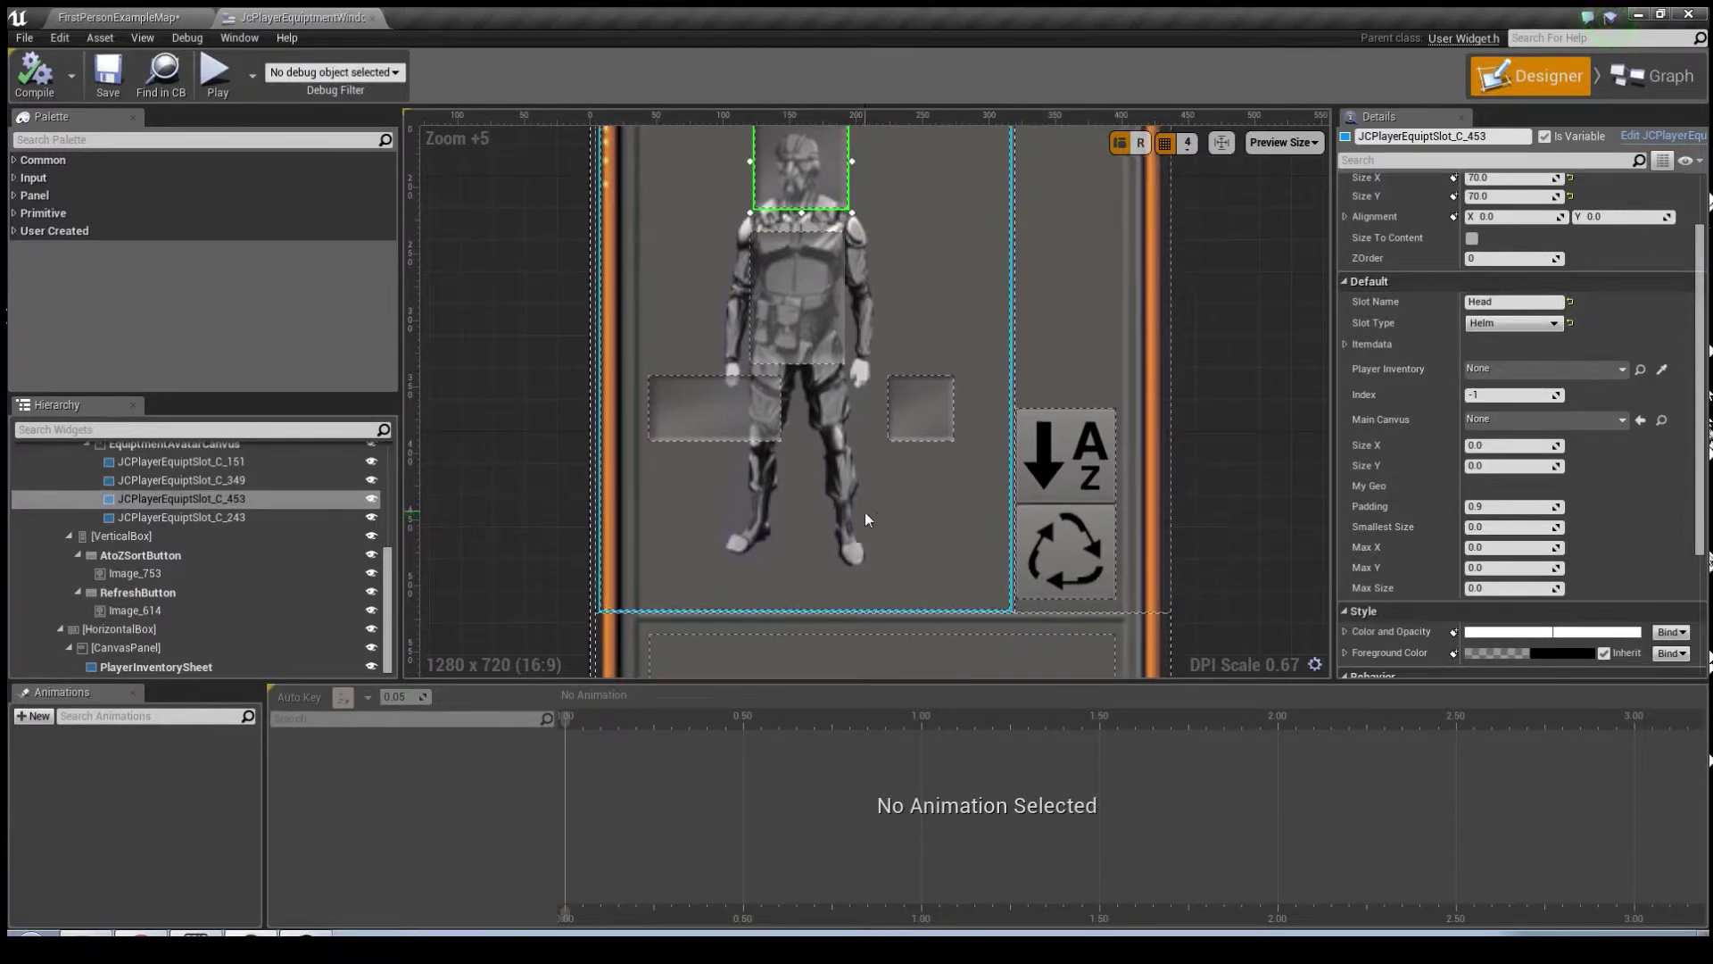
- Add a JCPlayer Equipt Slot from User Created and size it 85 by 85
left_click(12, 232)
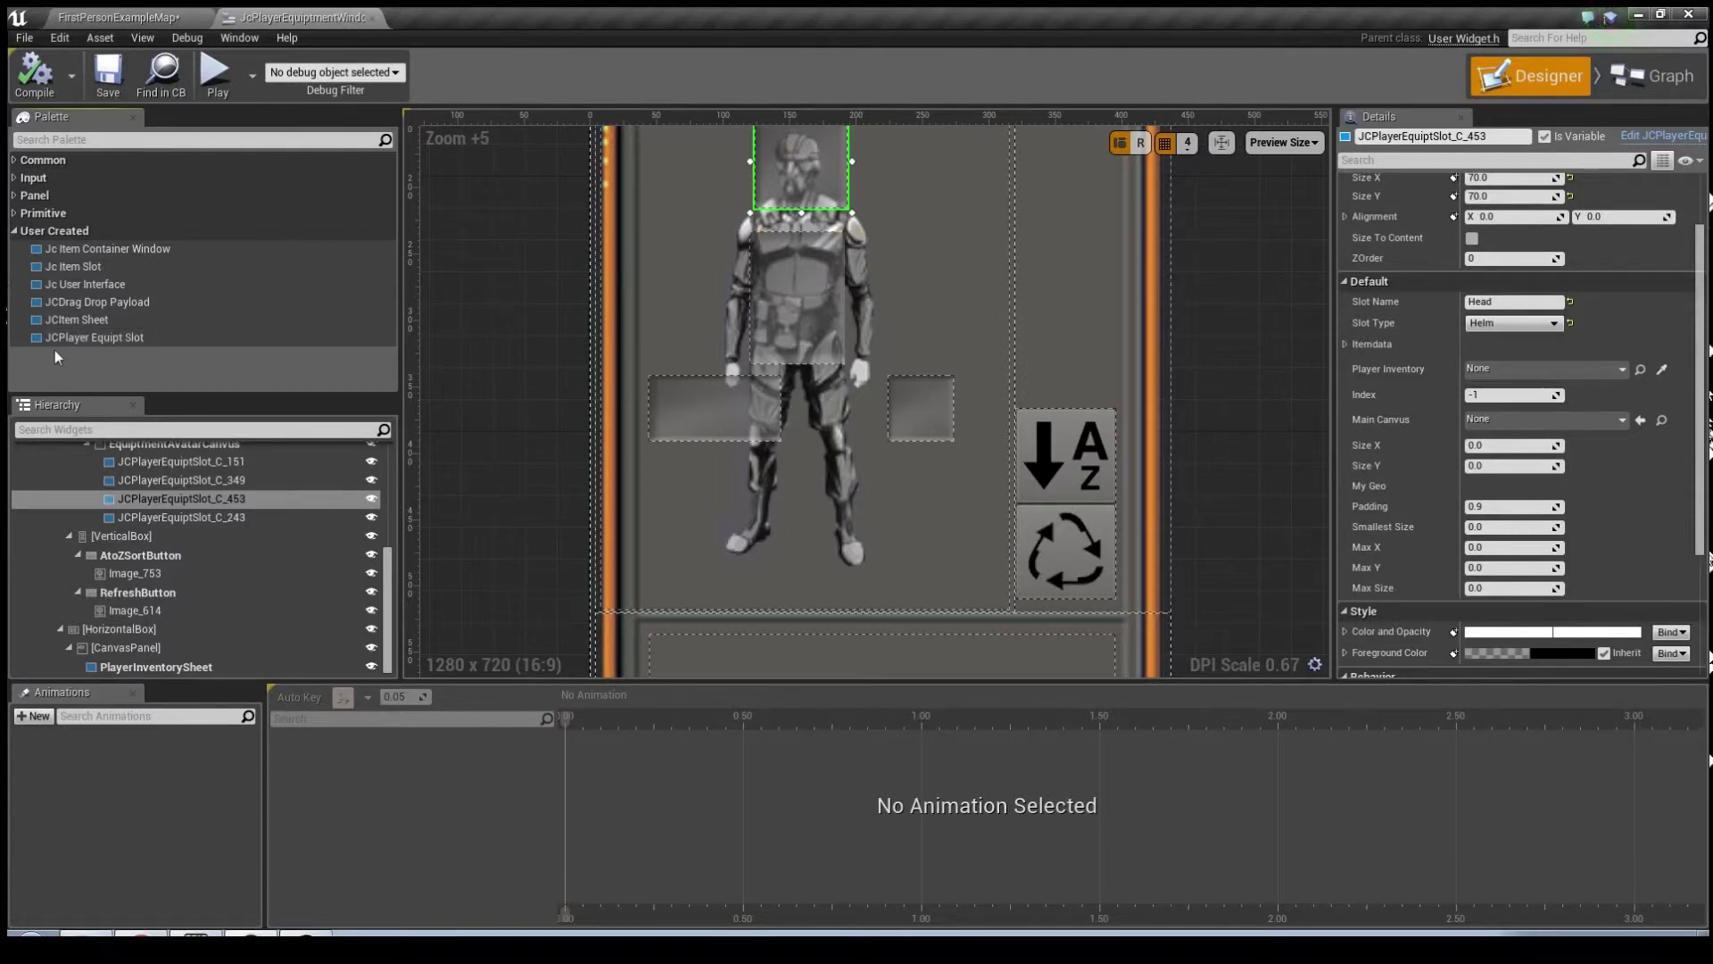
left_click_drag(57, 336, 864, 533)
left_click(1508, 234)
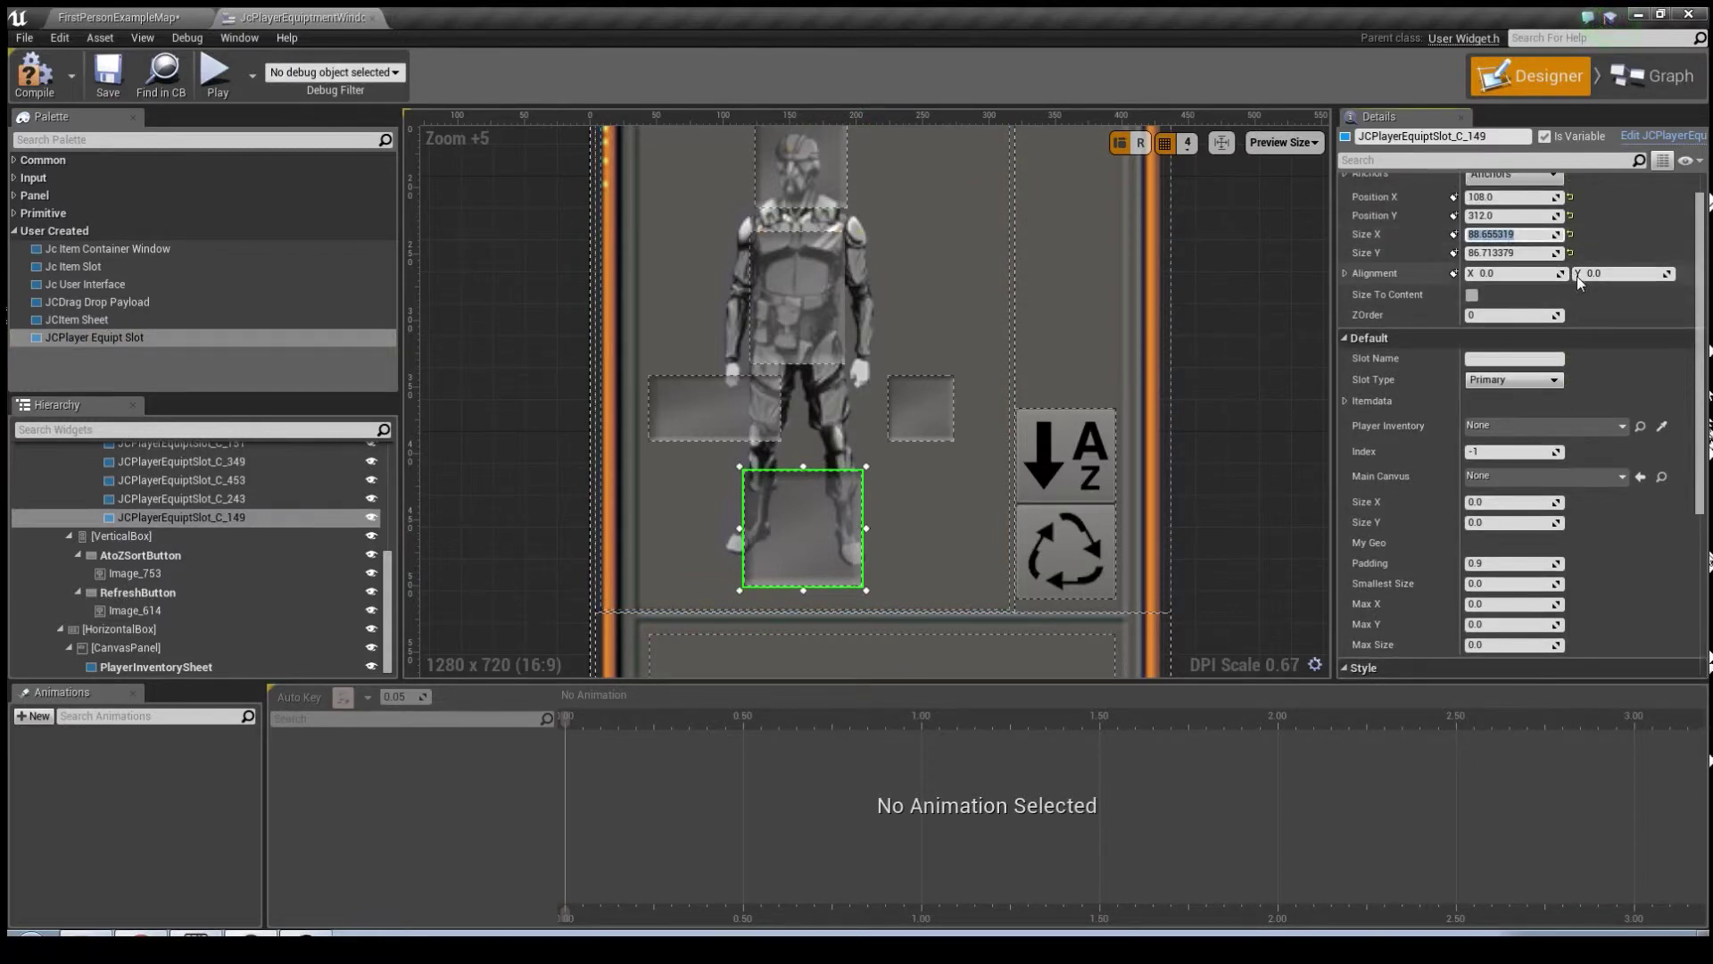
type("85")
left_click(1526, 253)
type("85")
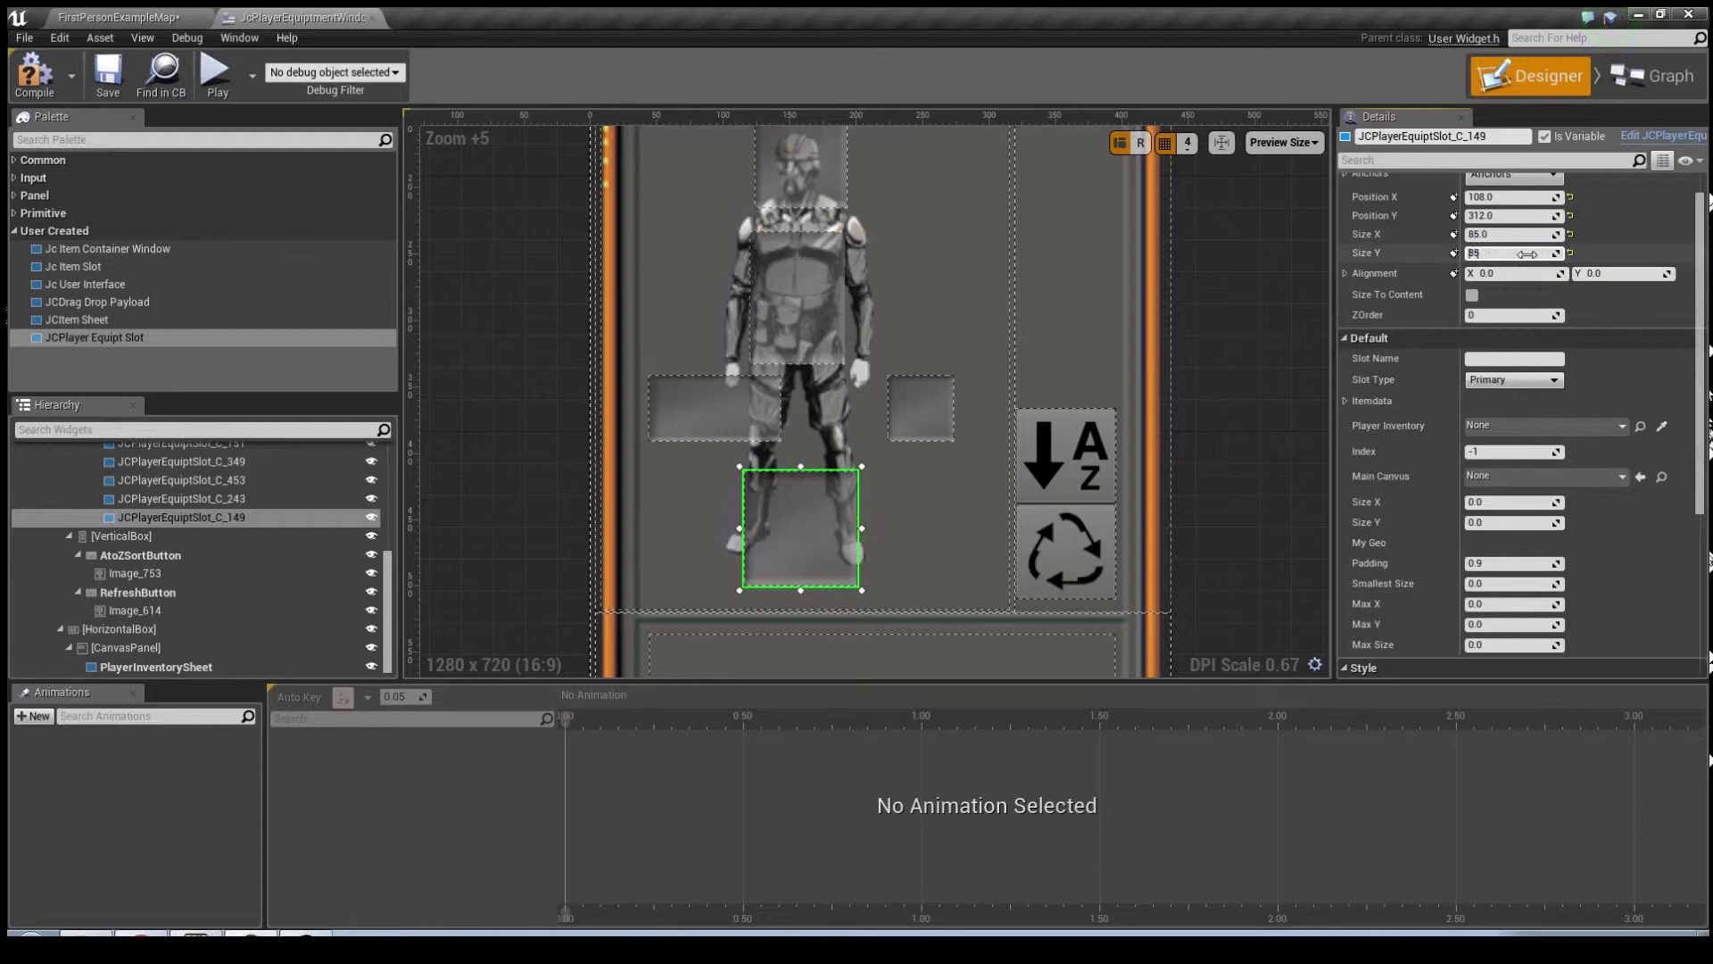
key("Return")
- Move the new slot over the avatar's lower legs and set its Slot Type to Boots
mouse_move(817, 523)
left_mouse_down()
mouse_move(827, 535)
mouse_move(816, 527)
left_mouse_up()
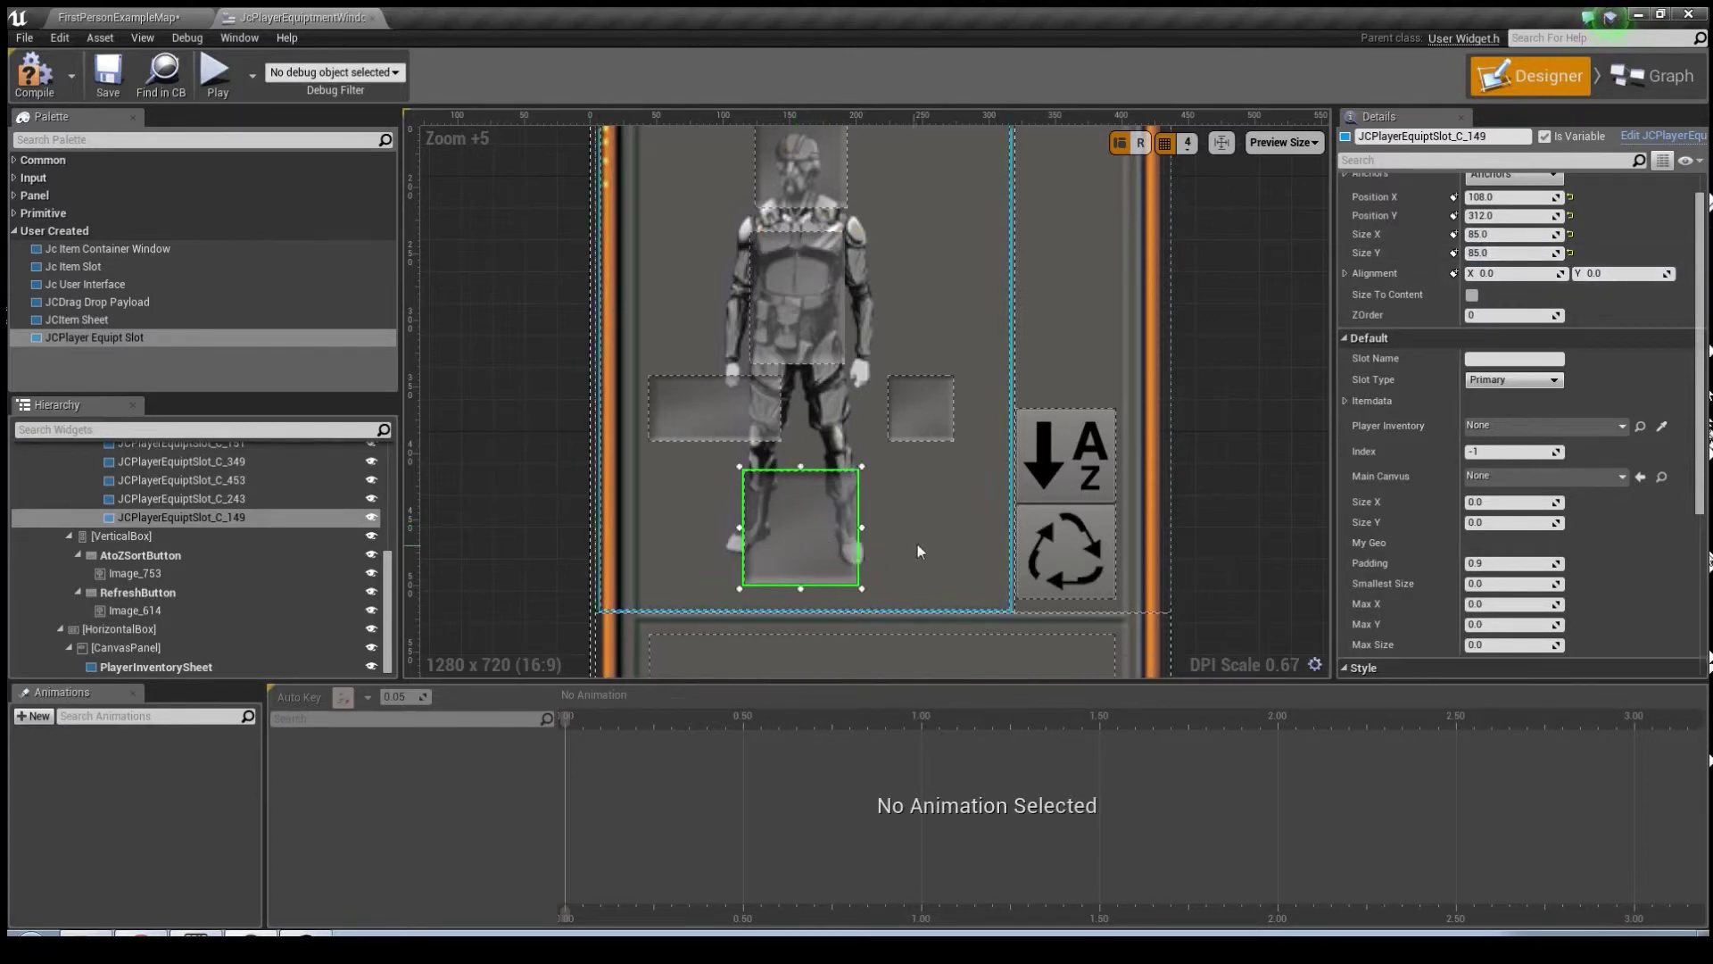
left_click(1510, 382)
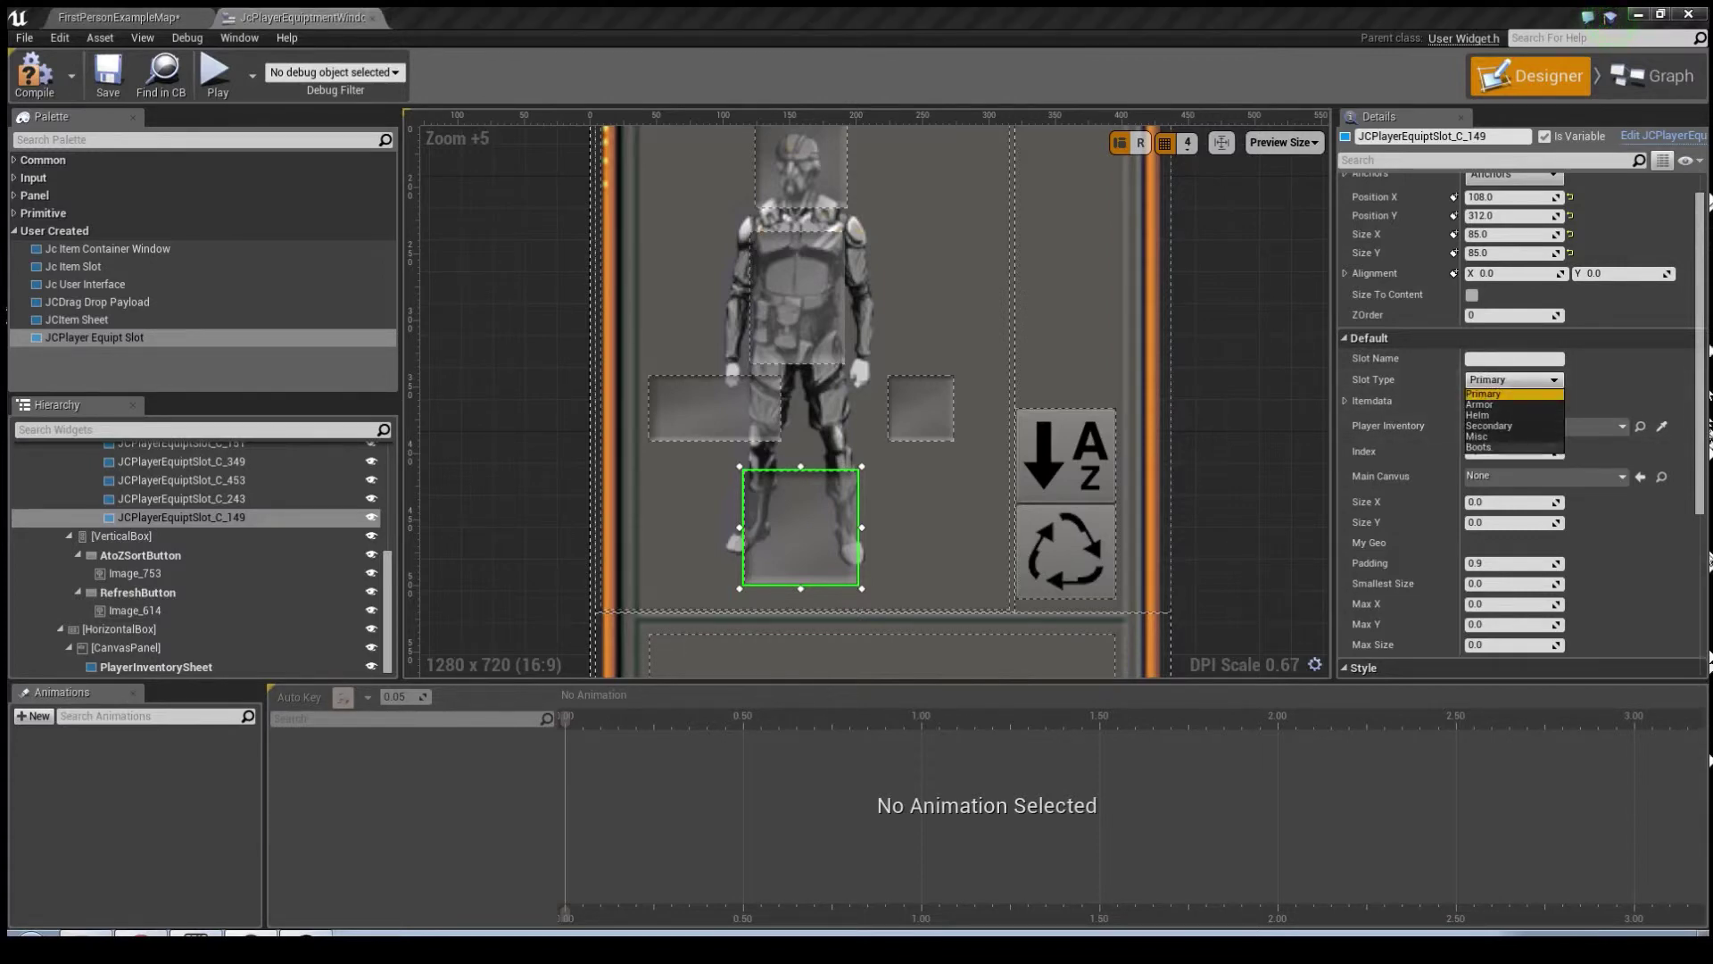
left_click(1481, 448)
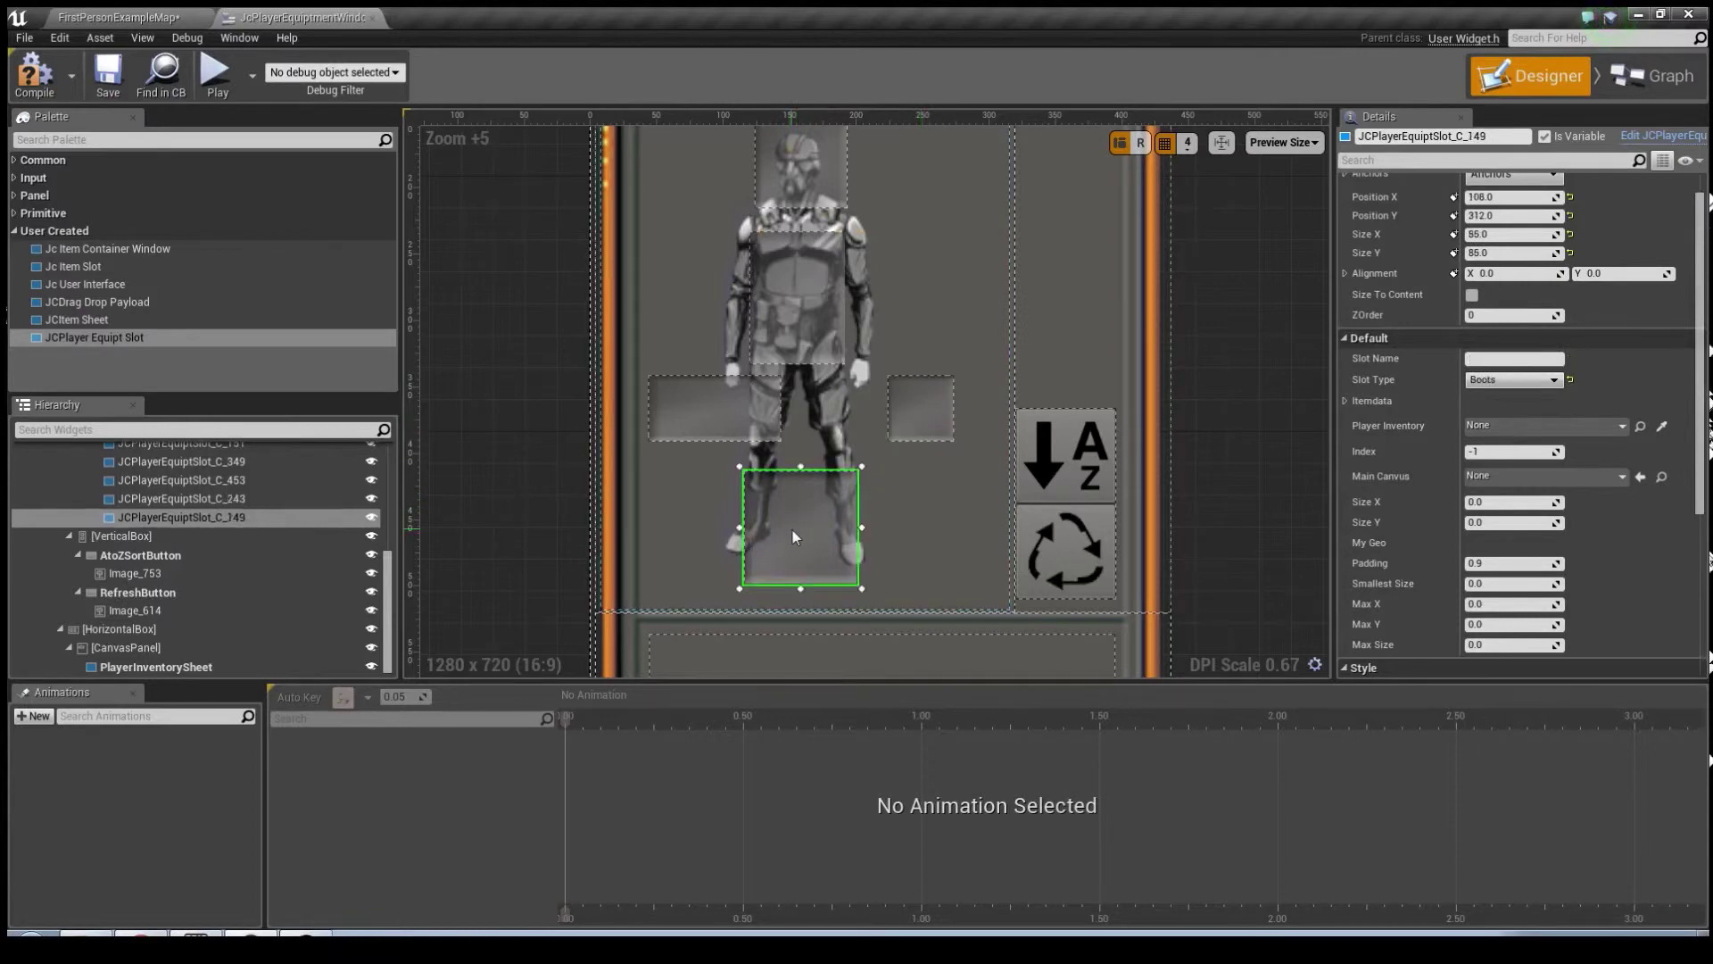
scroll(1557, 589, "down", 2)
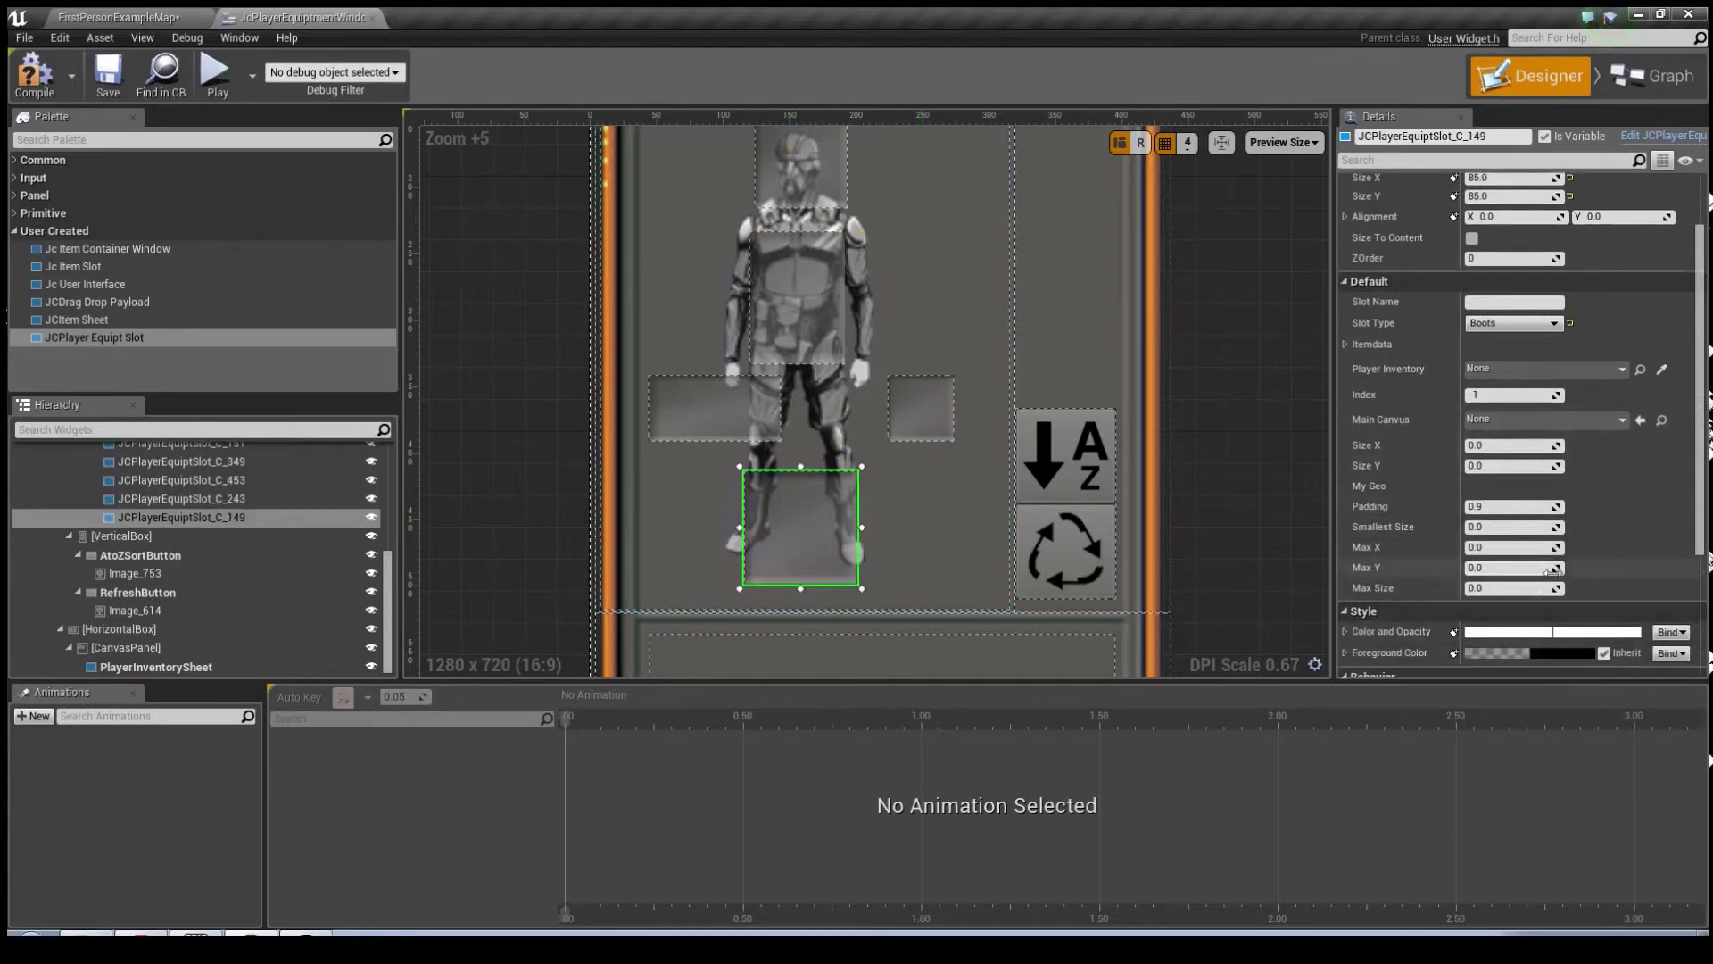
scroll(1553, 547, "down", 3)
scroll(1517, 517, "up", 4)
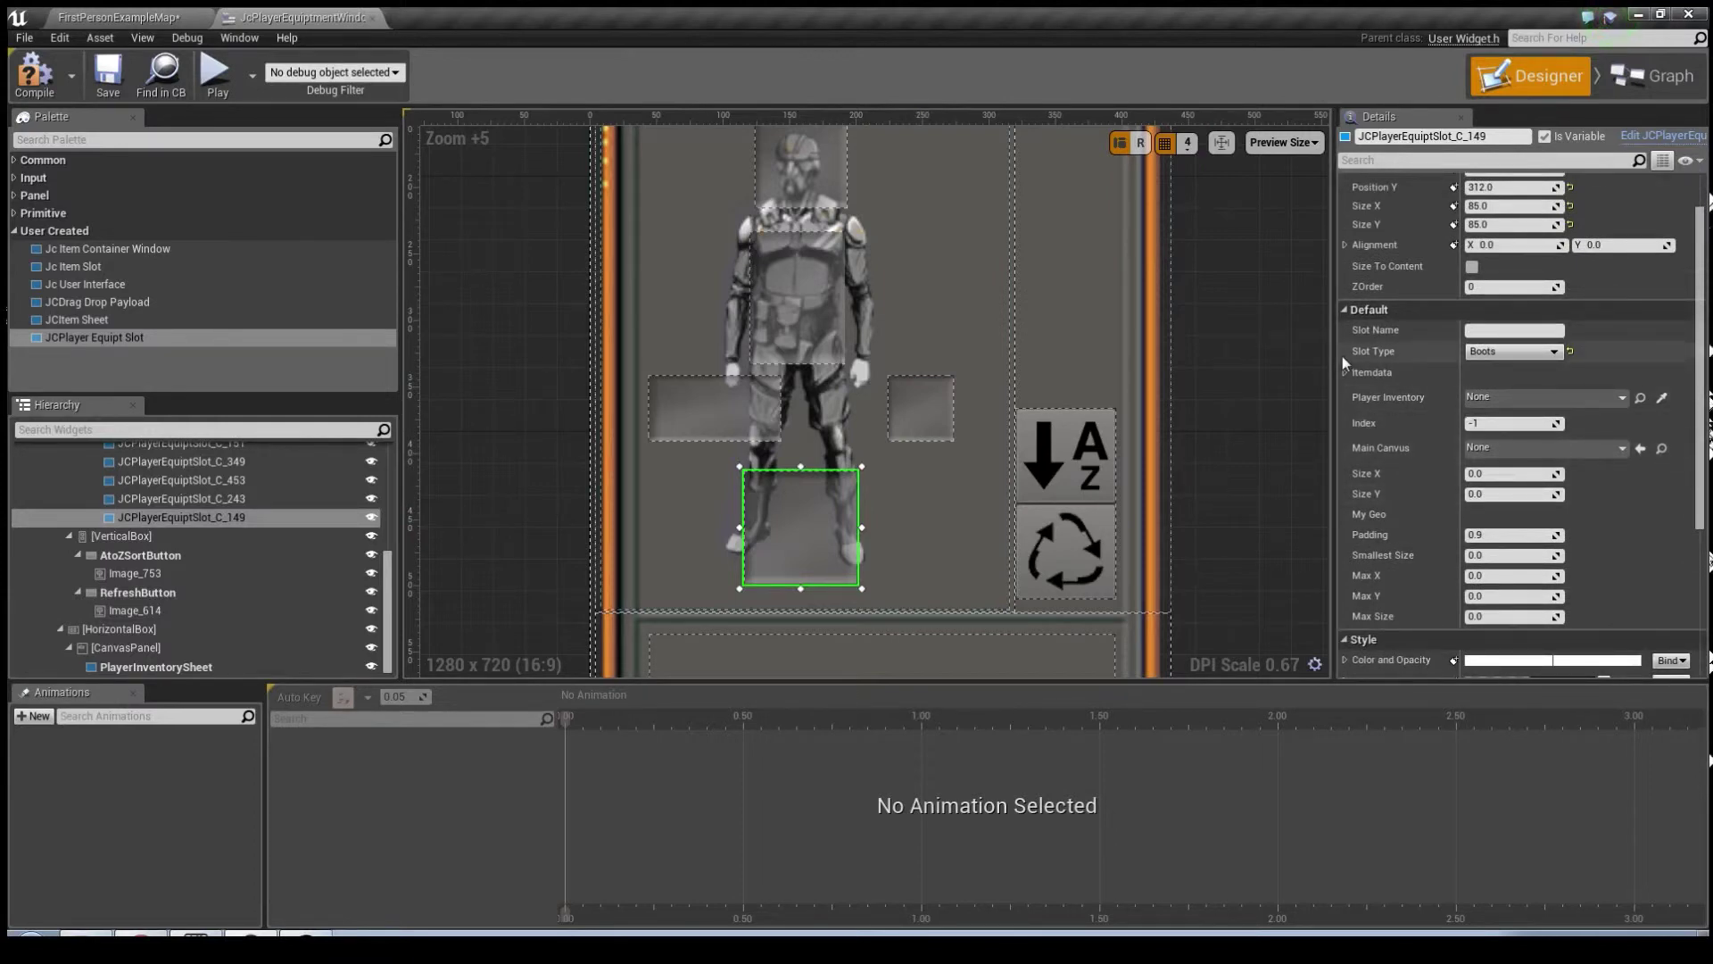
left_click(1514, 330)
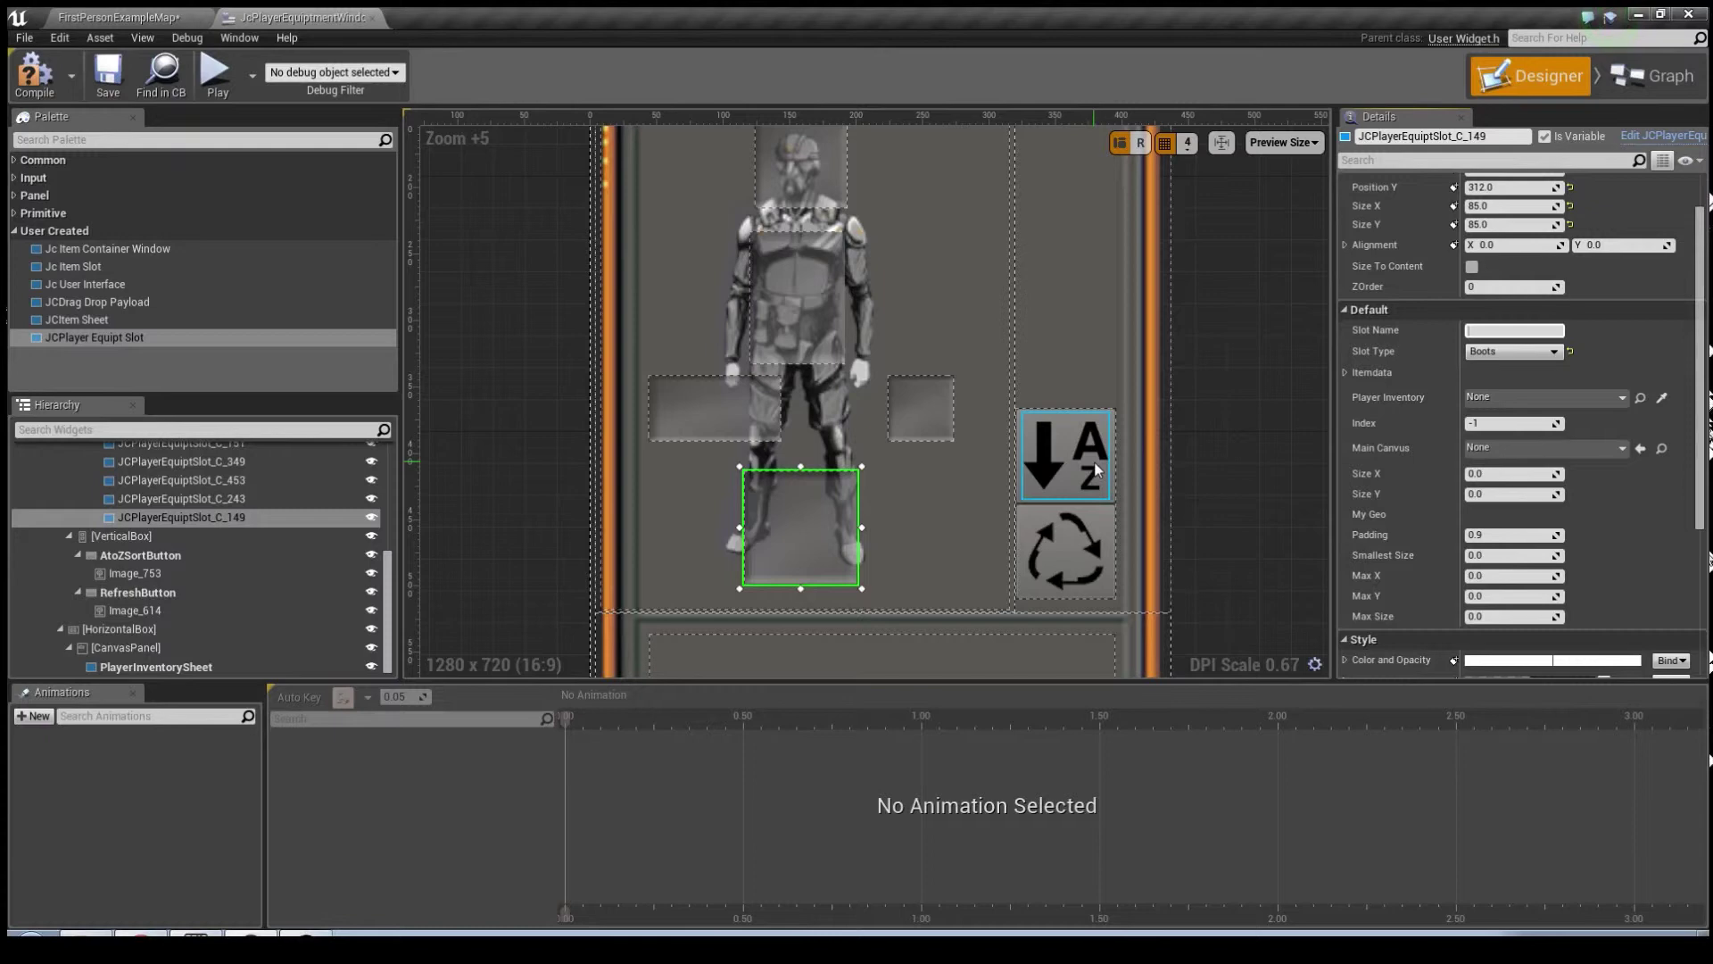
left_click(809, 196)
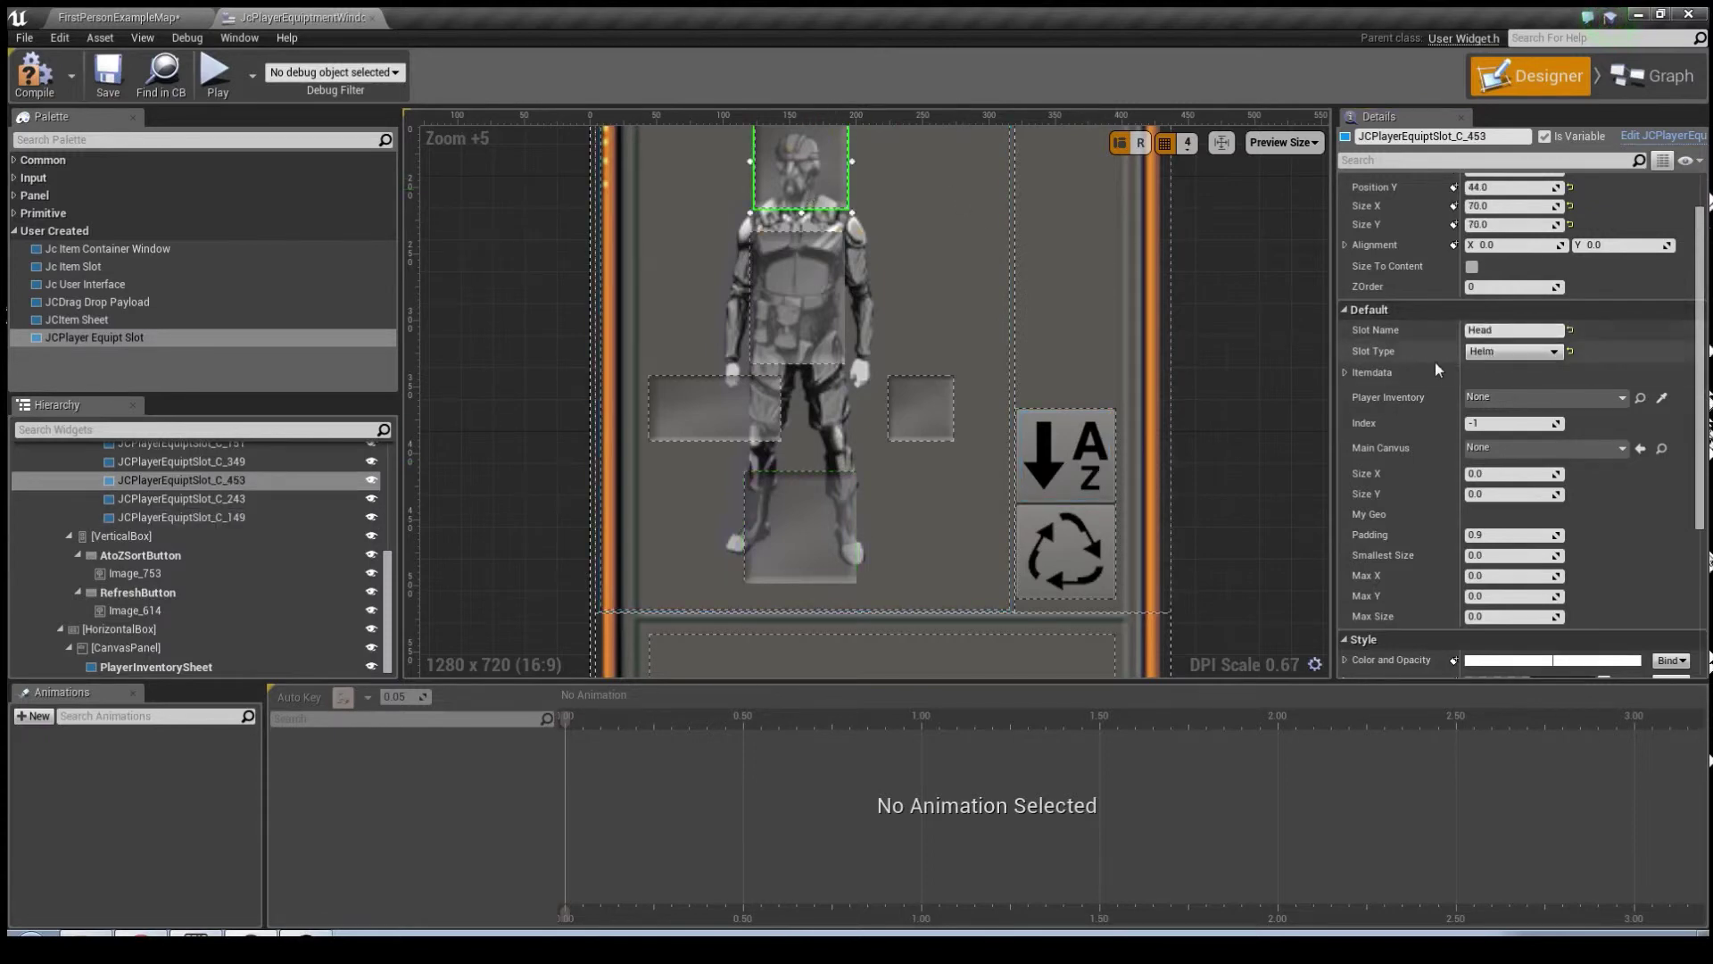
right_click_drag(1294, 297, 1276, 366)
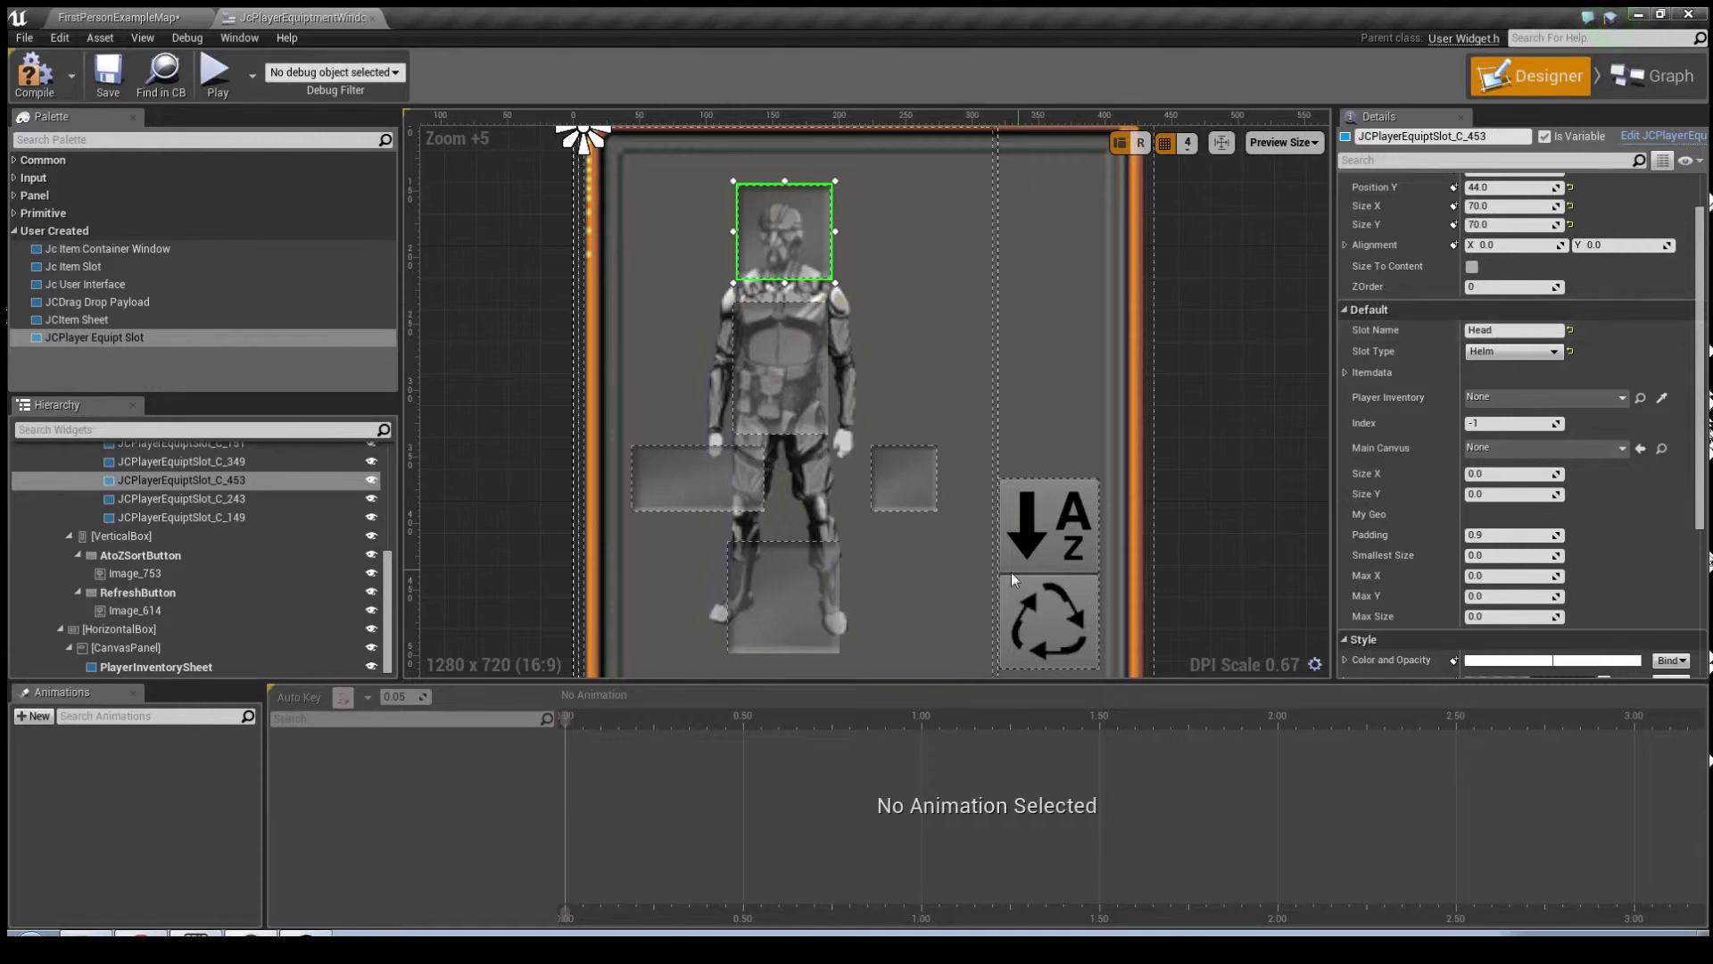
- Give the boots slot the Slot Name Legs, then save and compile the equipment widget
left_click(815, 586)
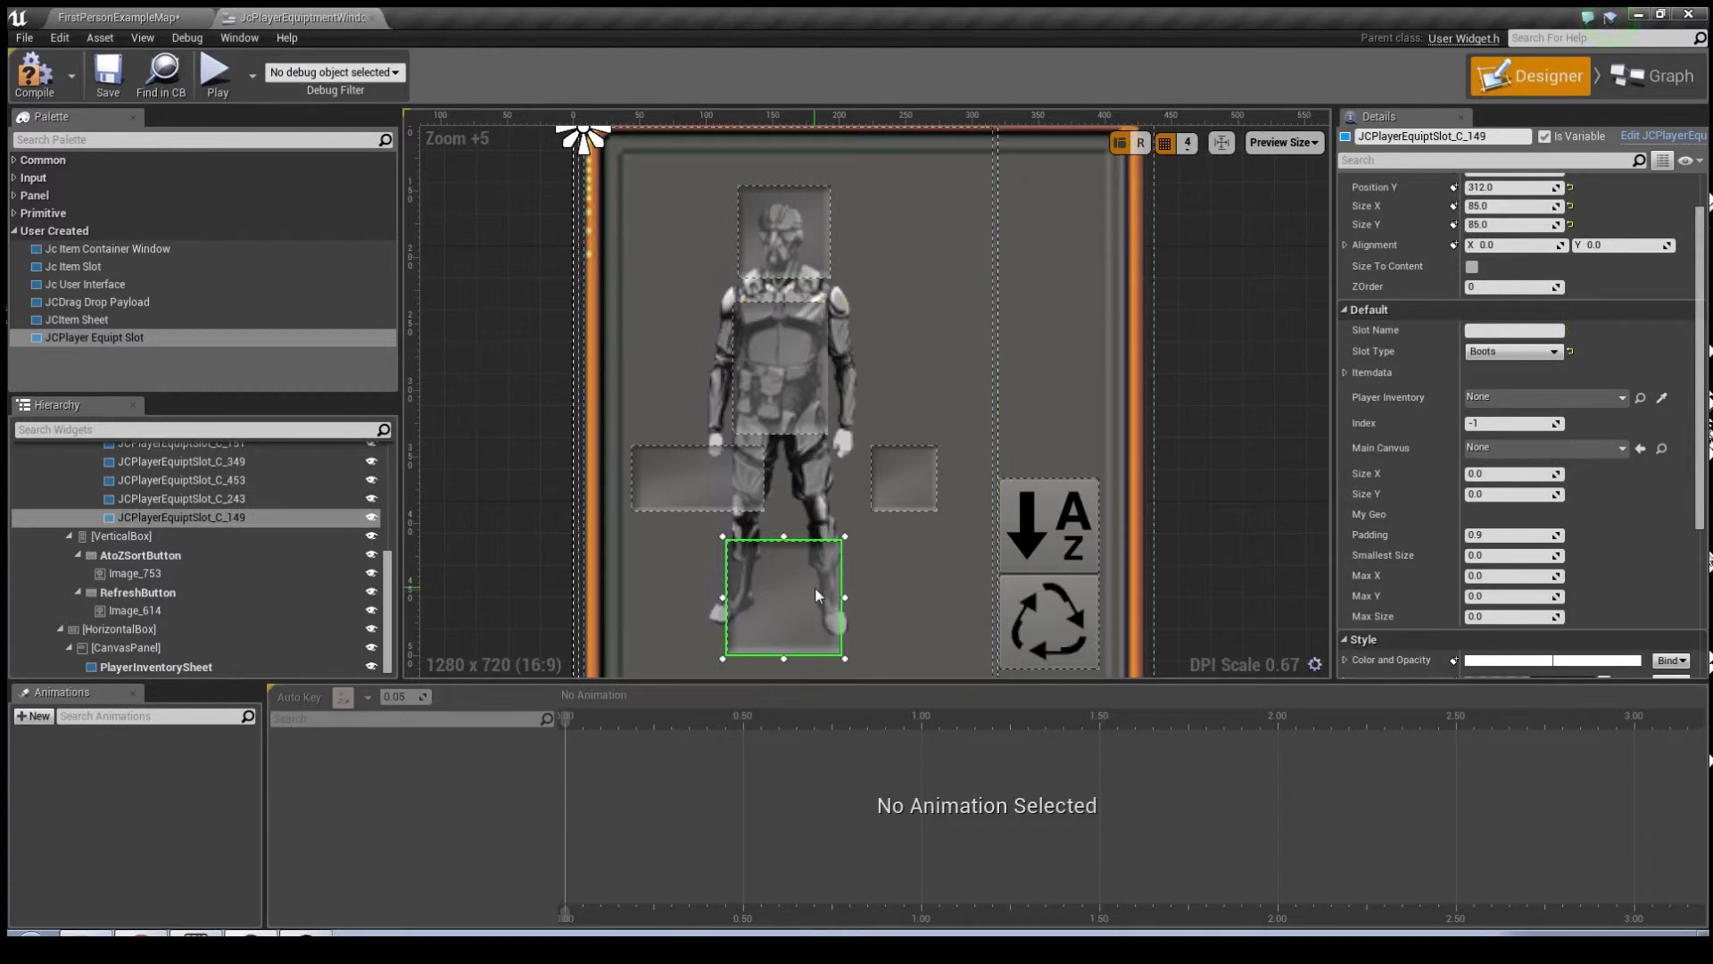
left_click(1504, 332)
type("Legs")
key("Return")
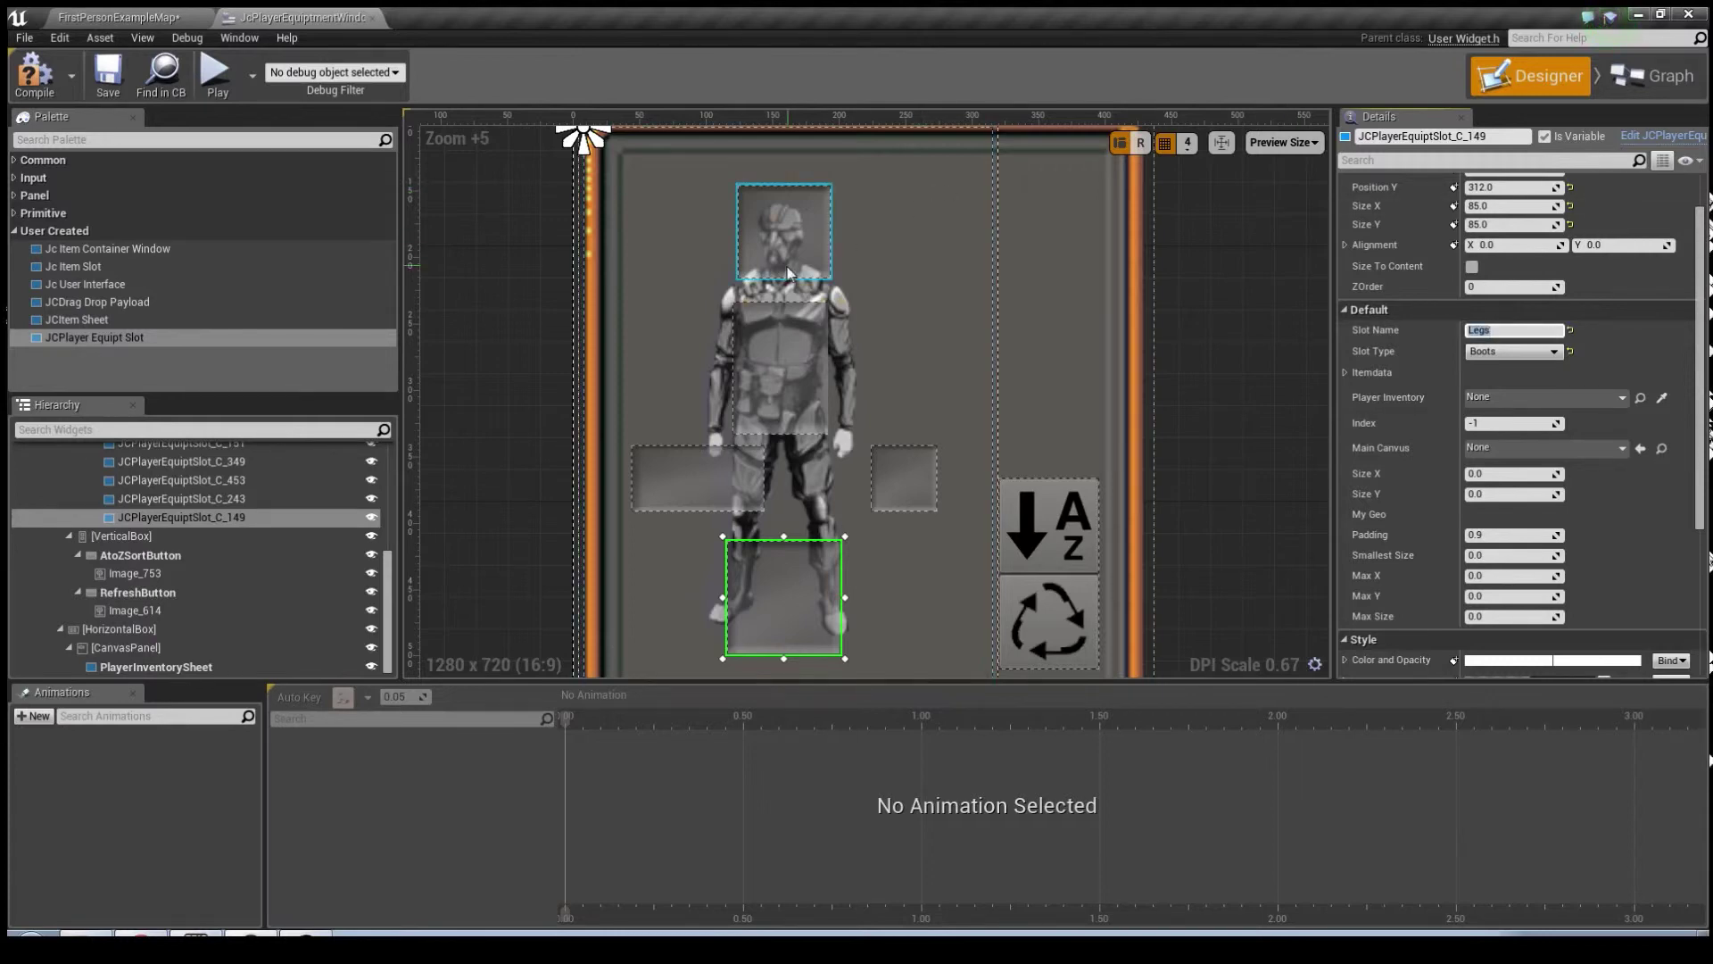
left_click(106, 77)
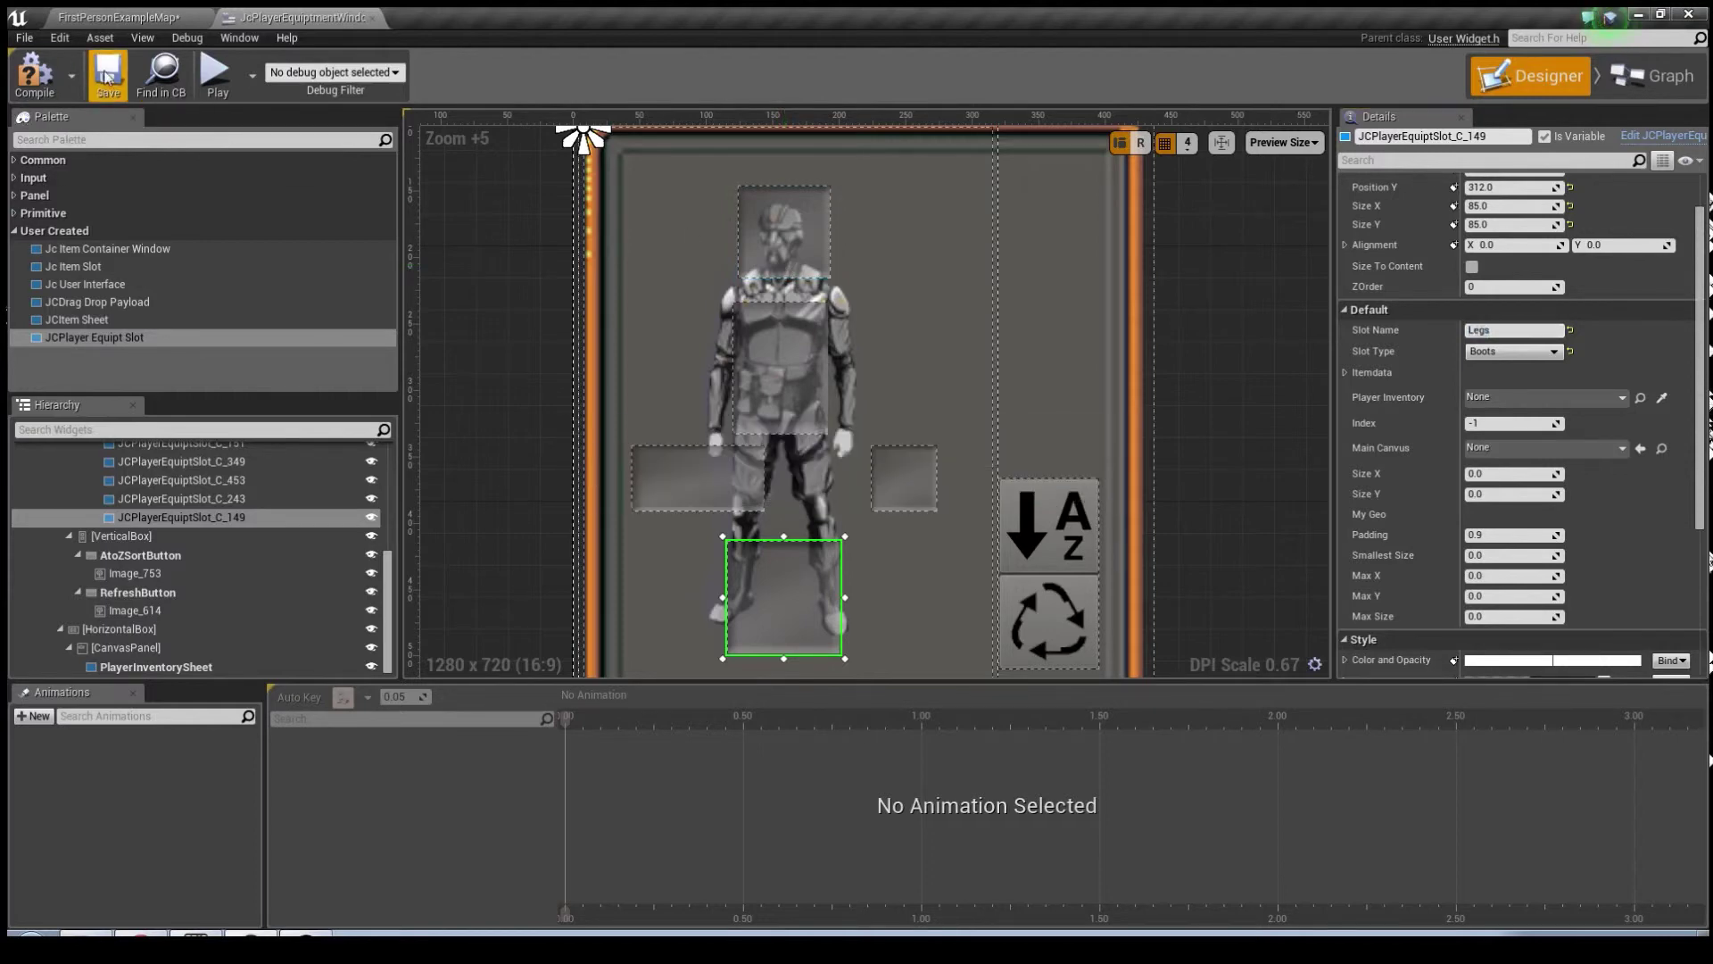
left_click(36, 73)
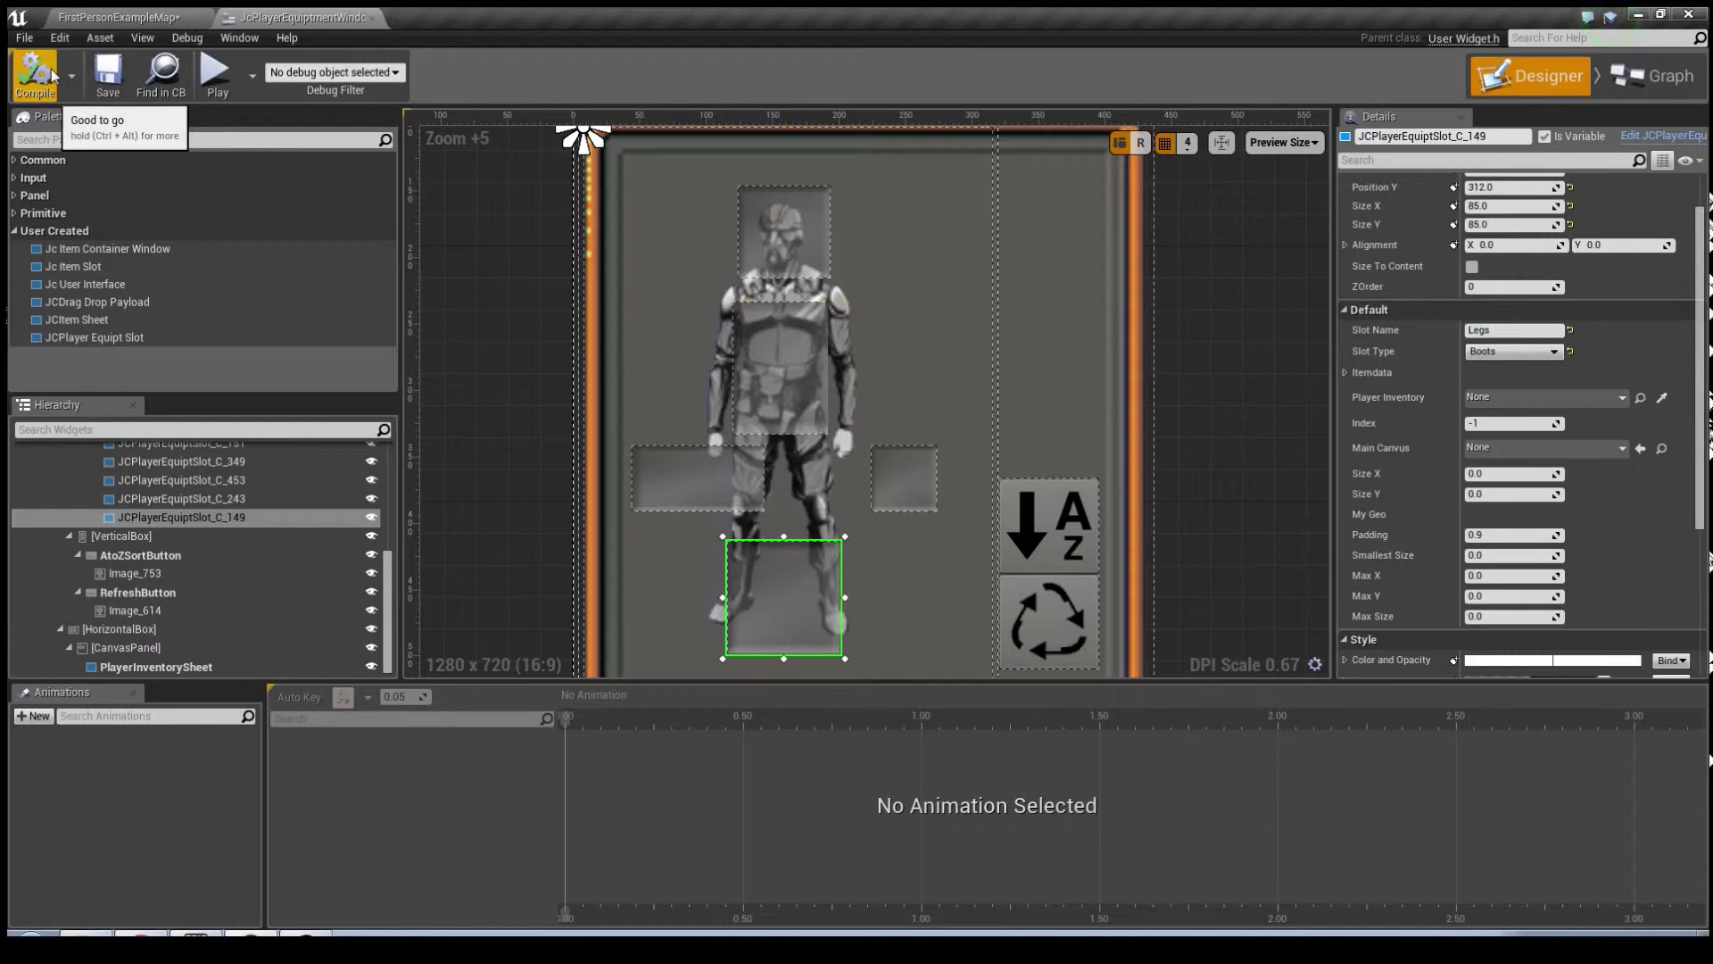
- Play the example map and drag the cowboy boots onto the feet slot in the inventory
left_click(120, 17)
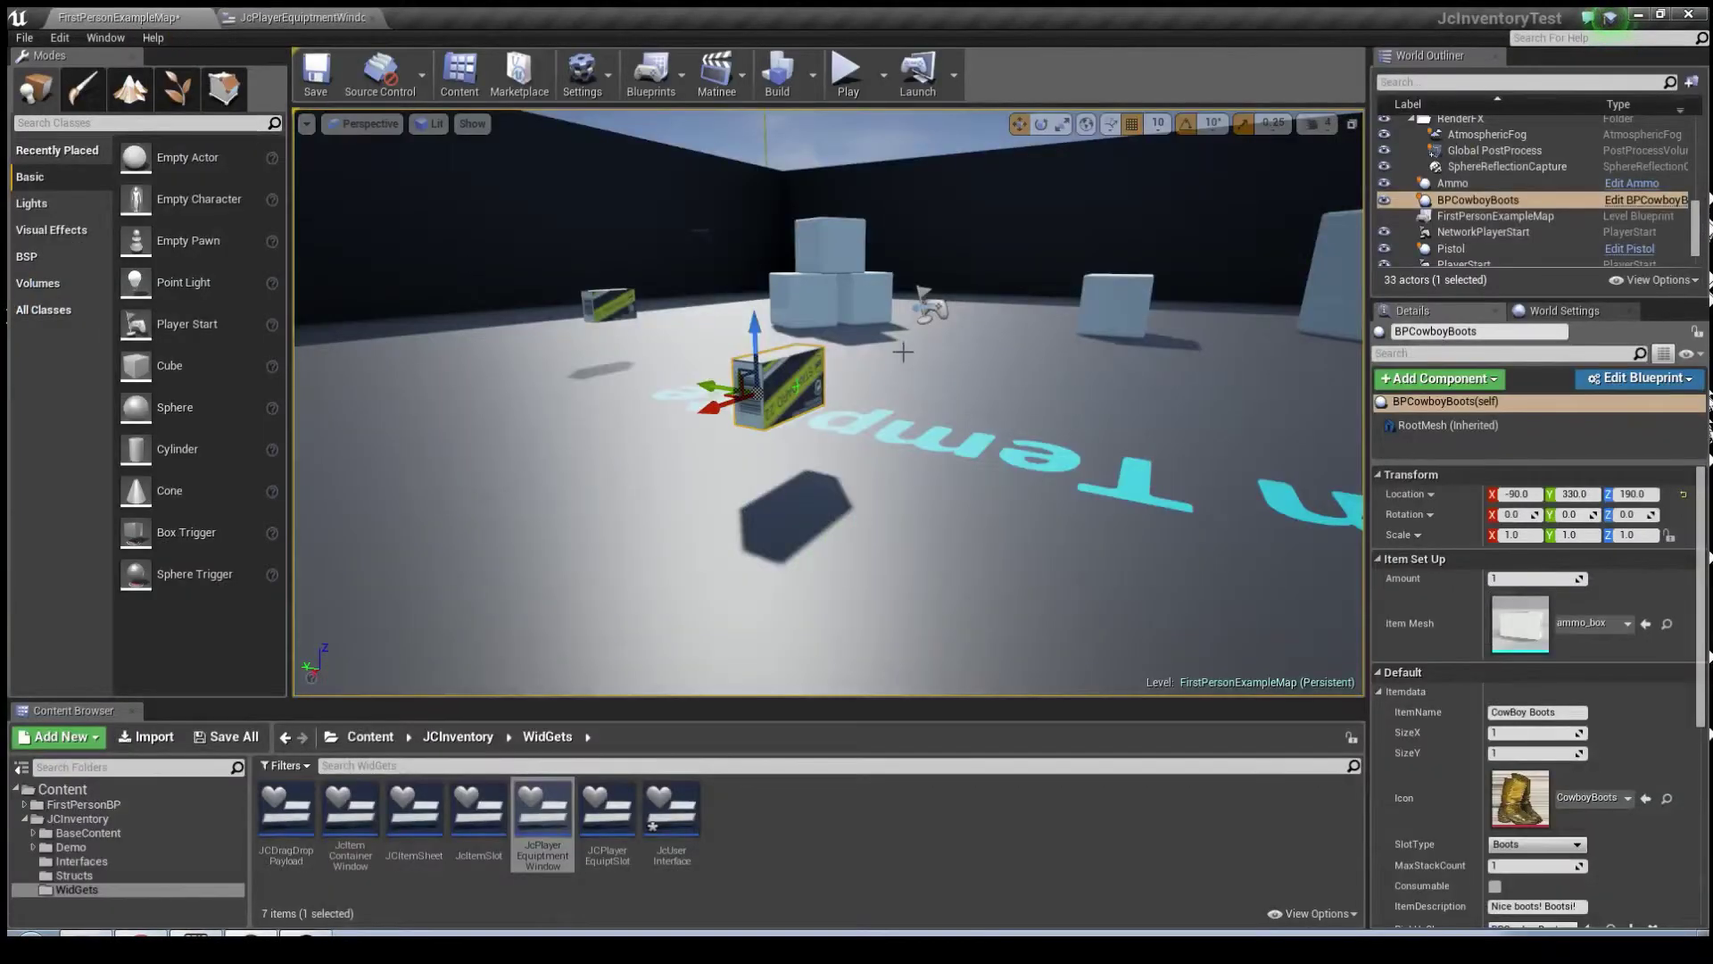
left_click(844, 71)
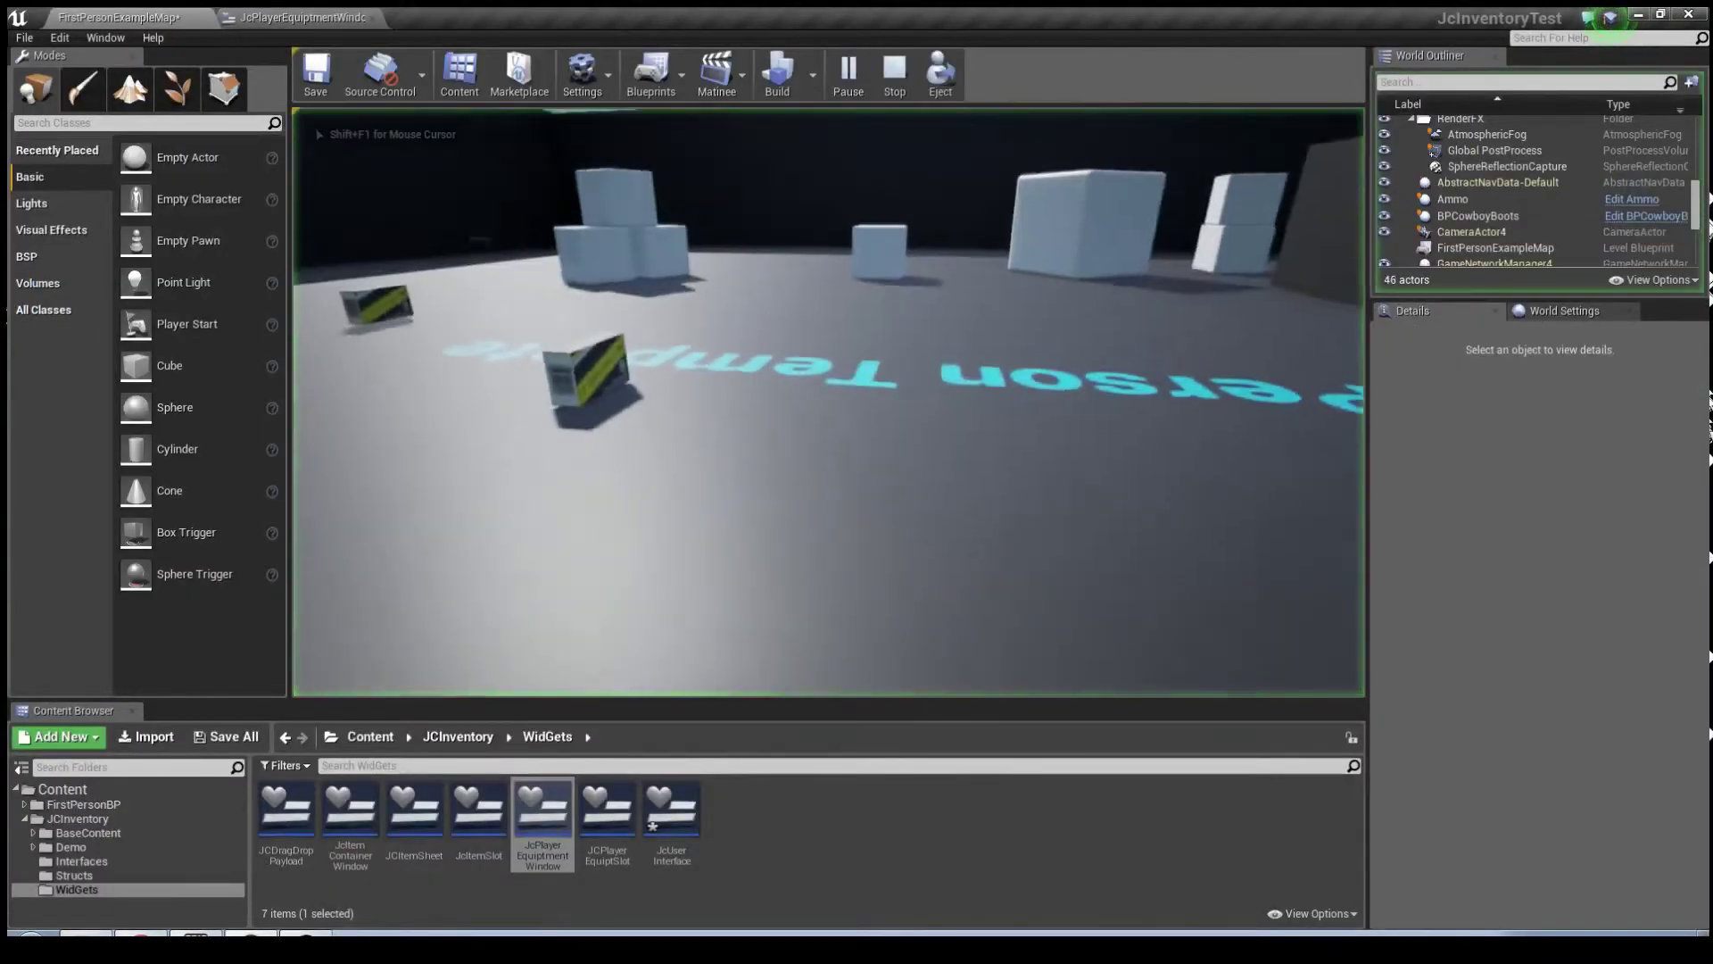
key("i")
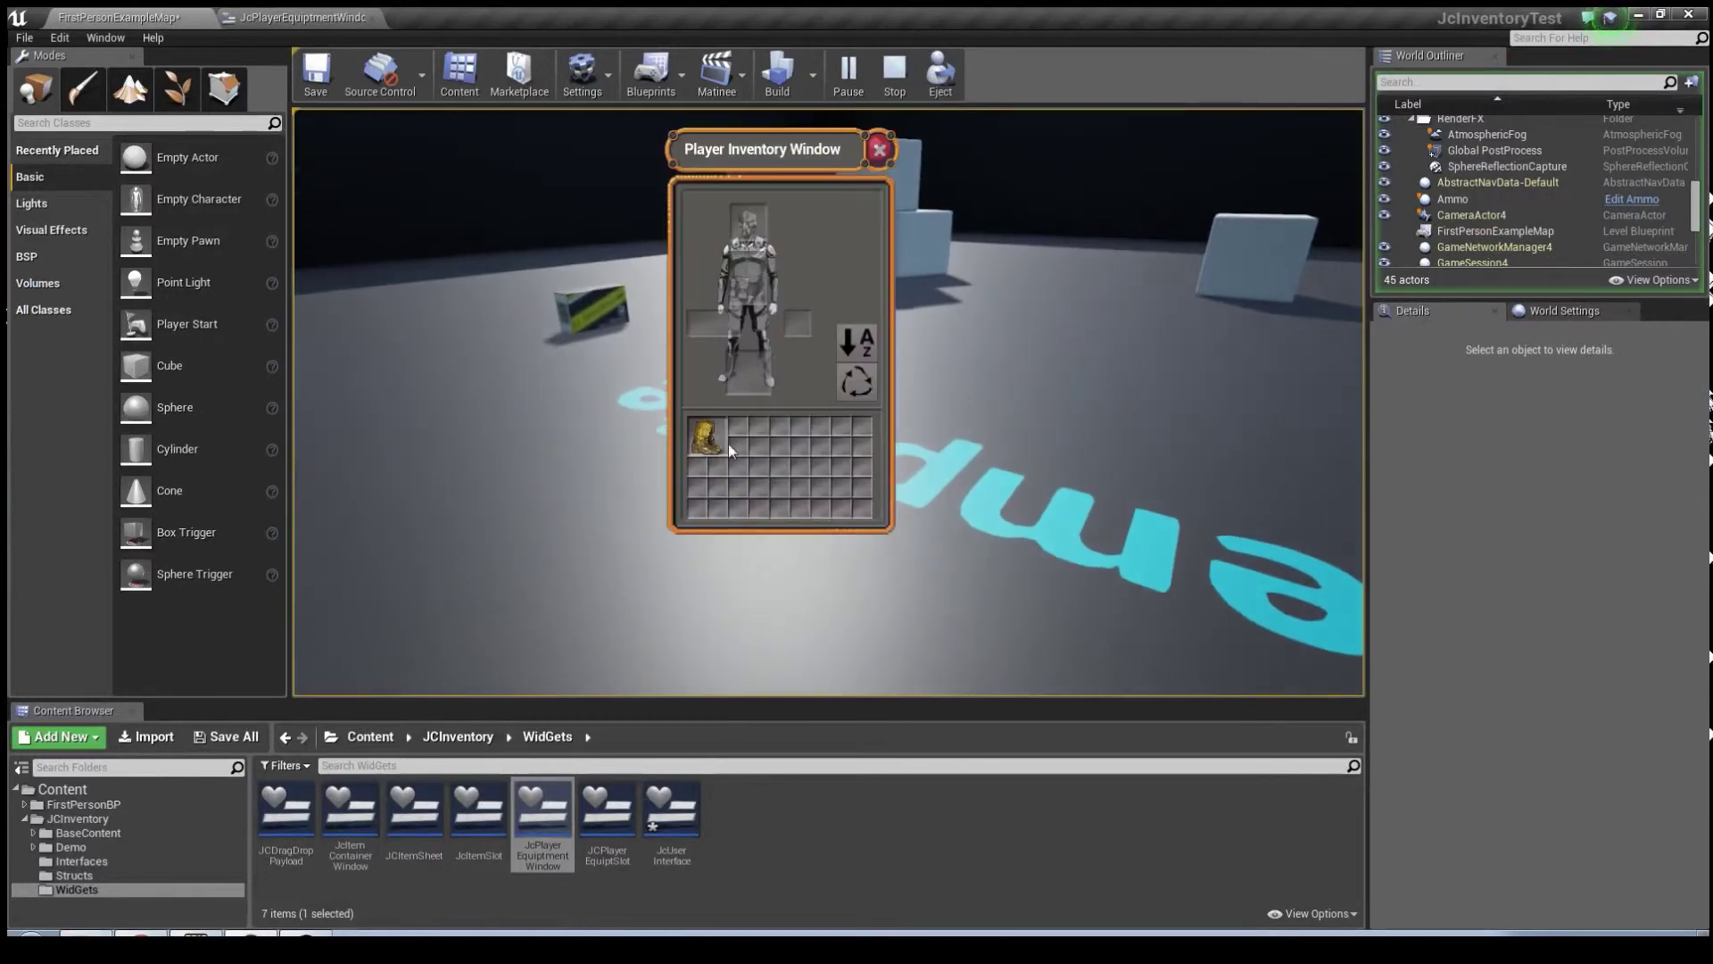
left_click_drag(705, 427, 748, 379)
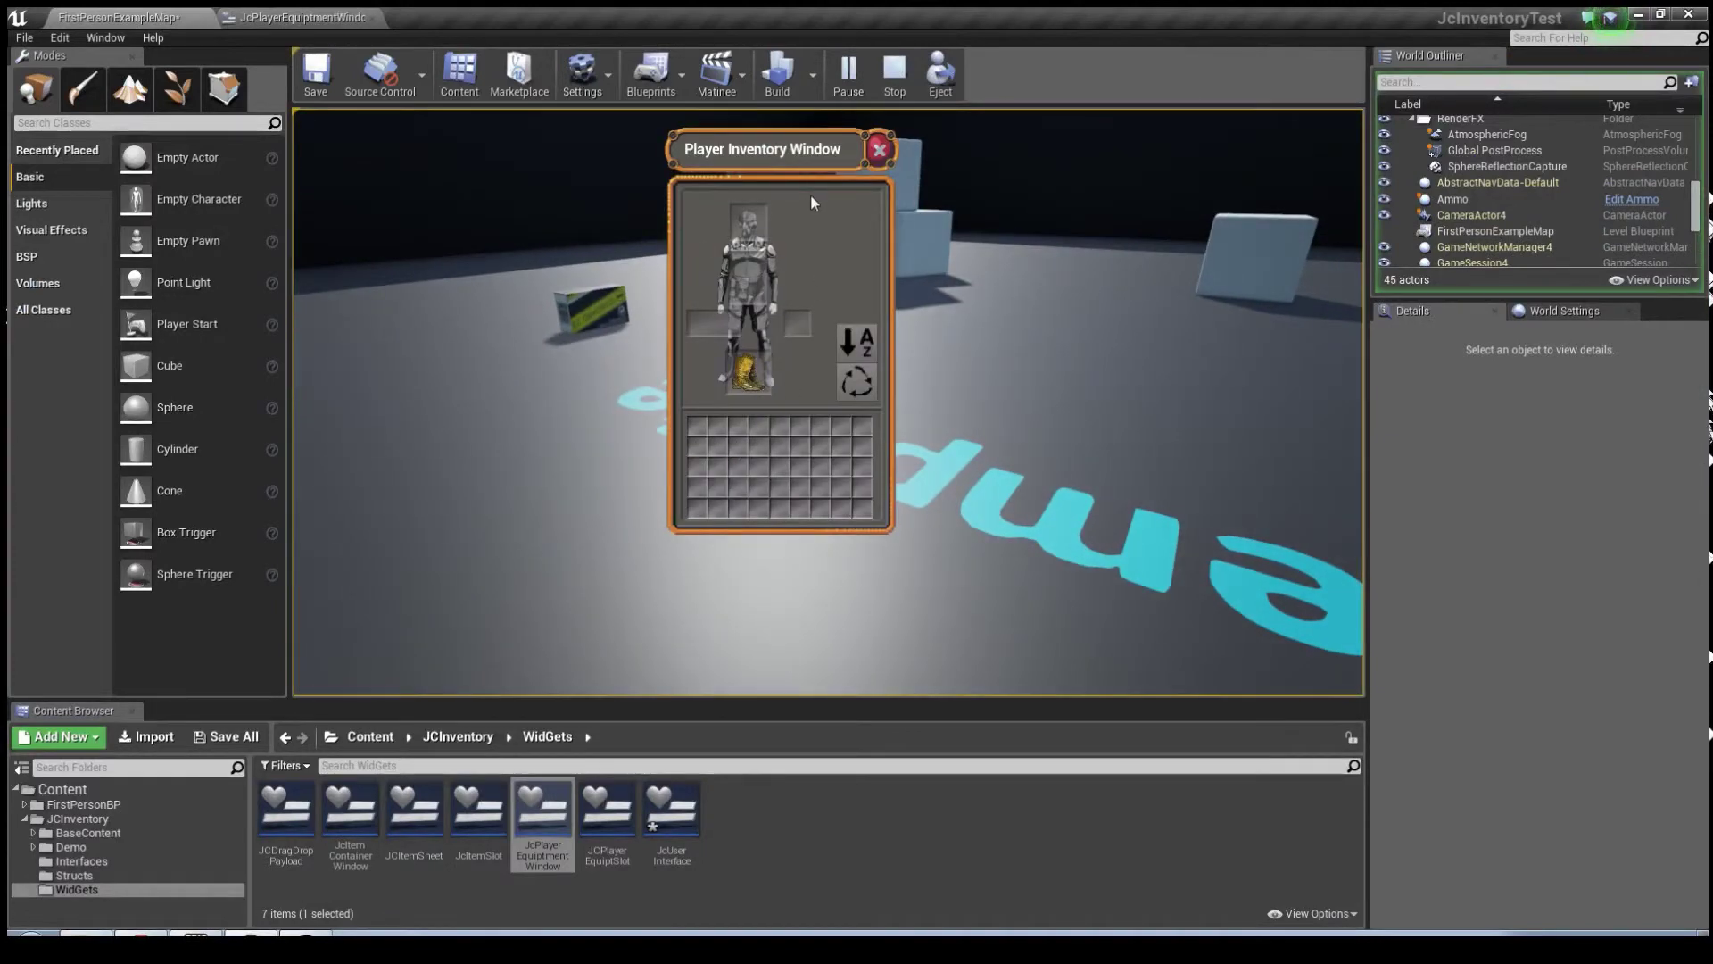
- Close the inventory, stop the play session, and open the JCInventory content folder
left_click(881, 148)
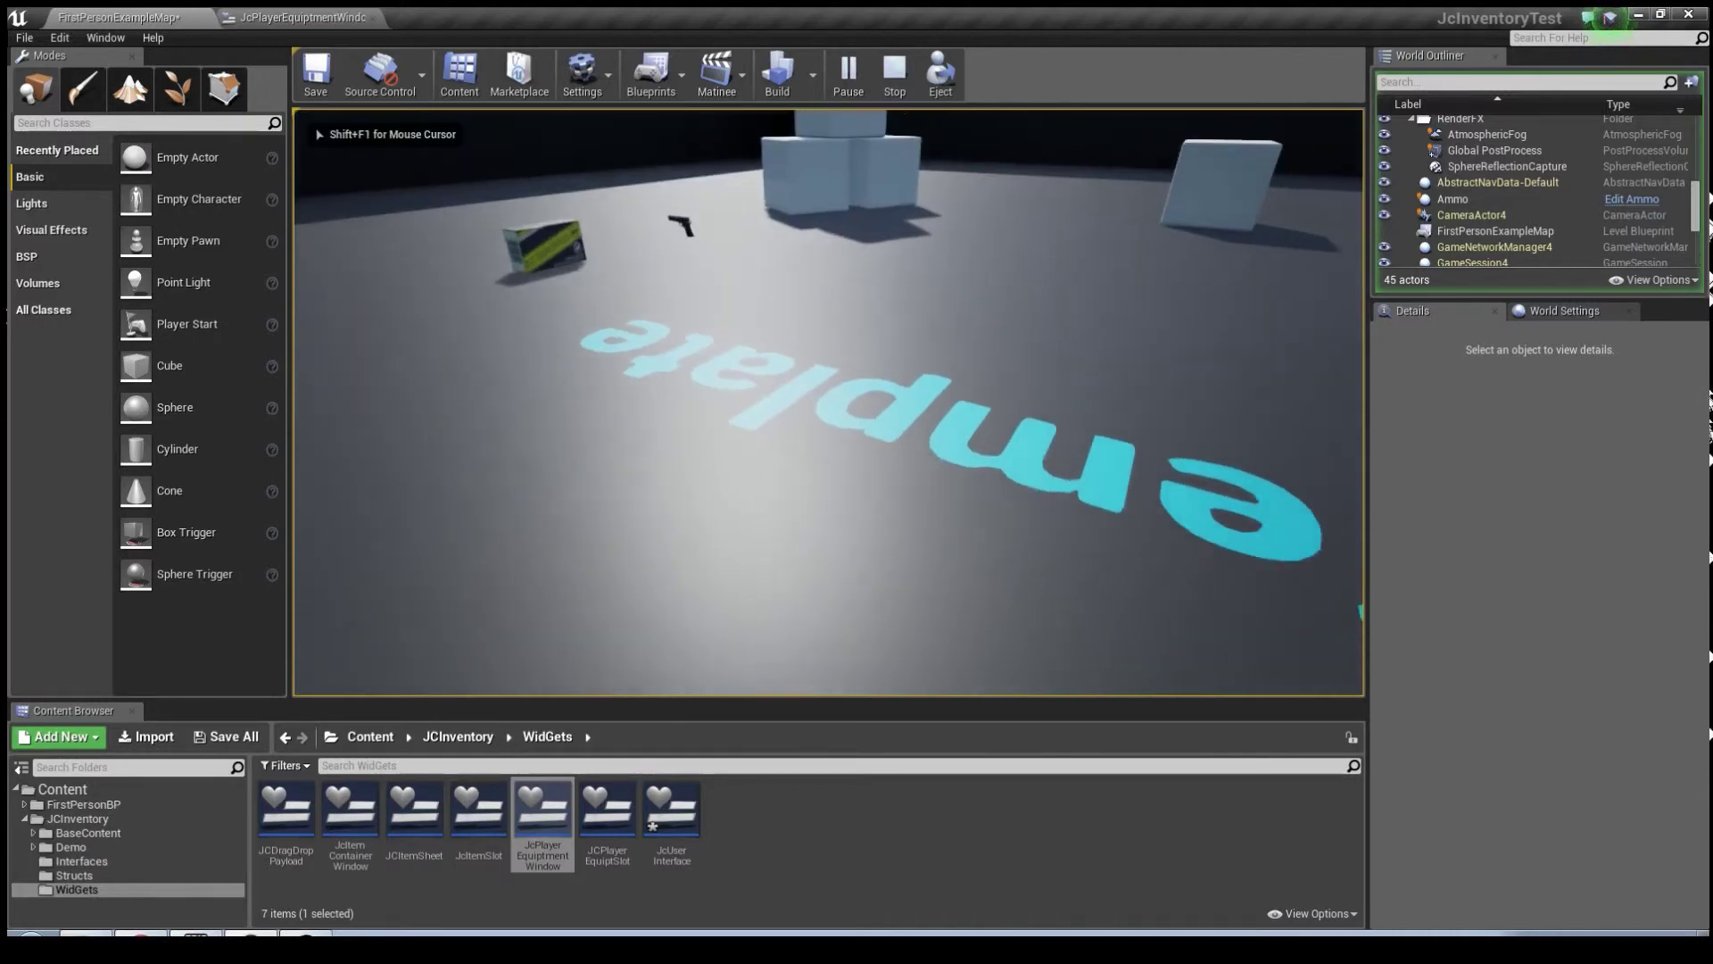
key("Escape")
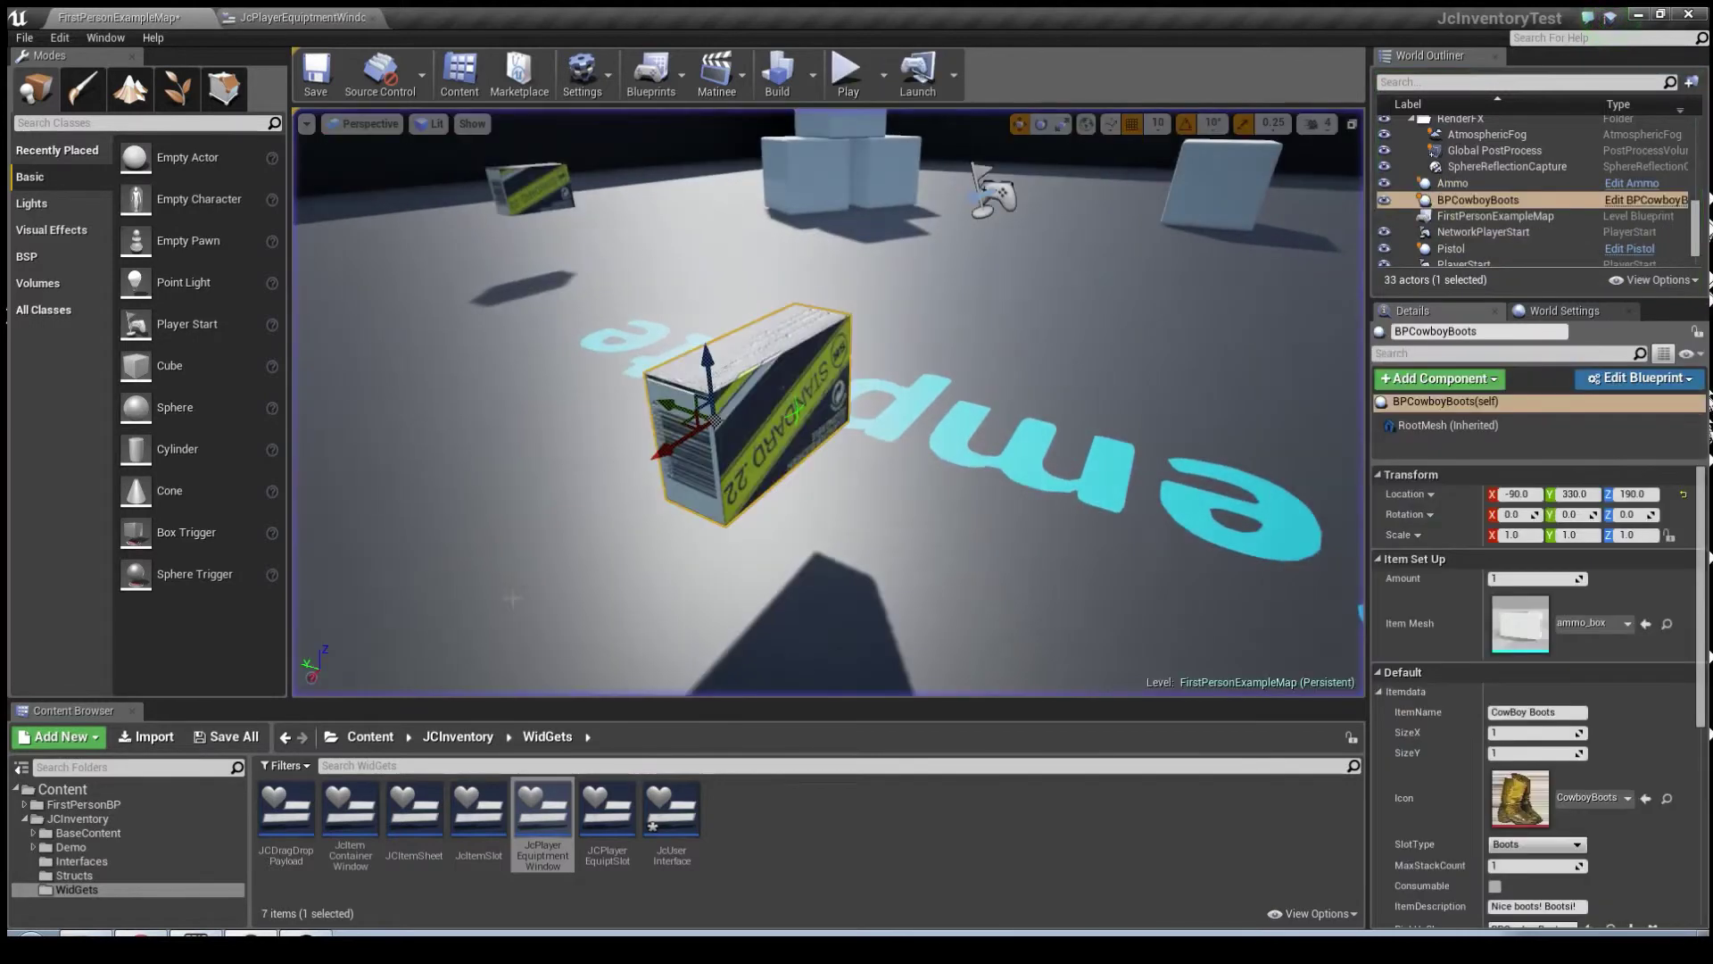
left_click(78, 818)
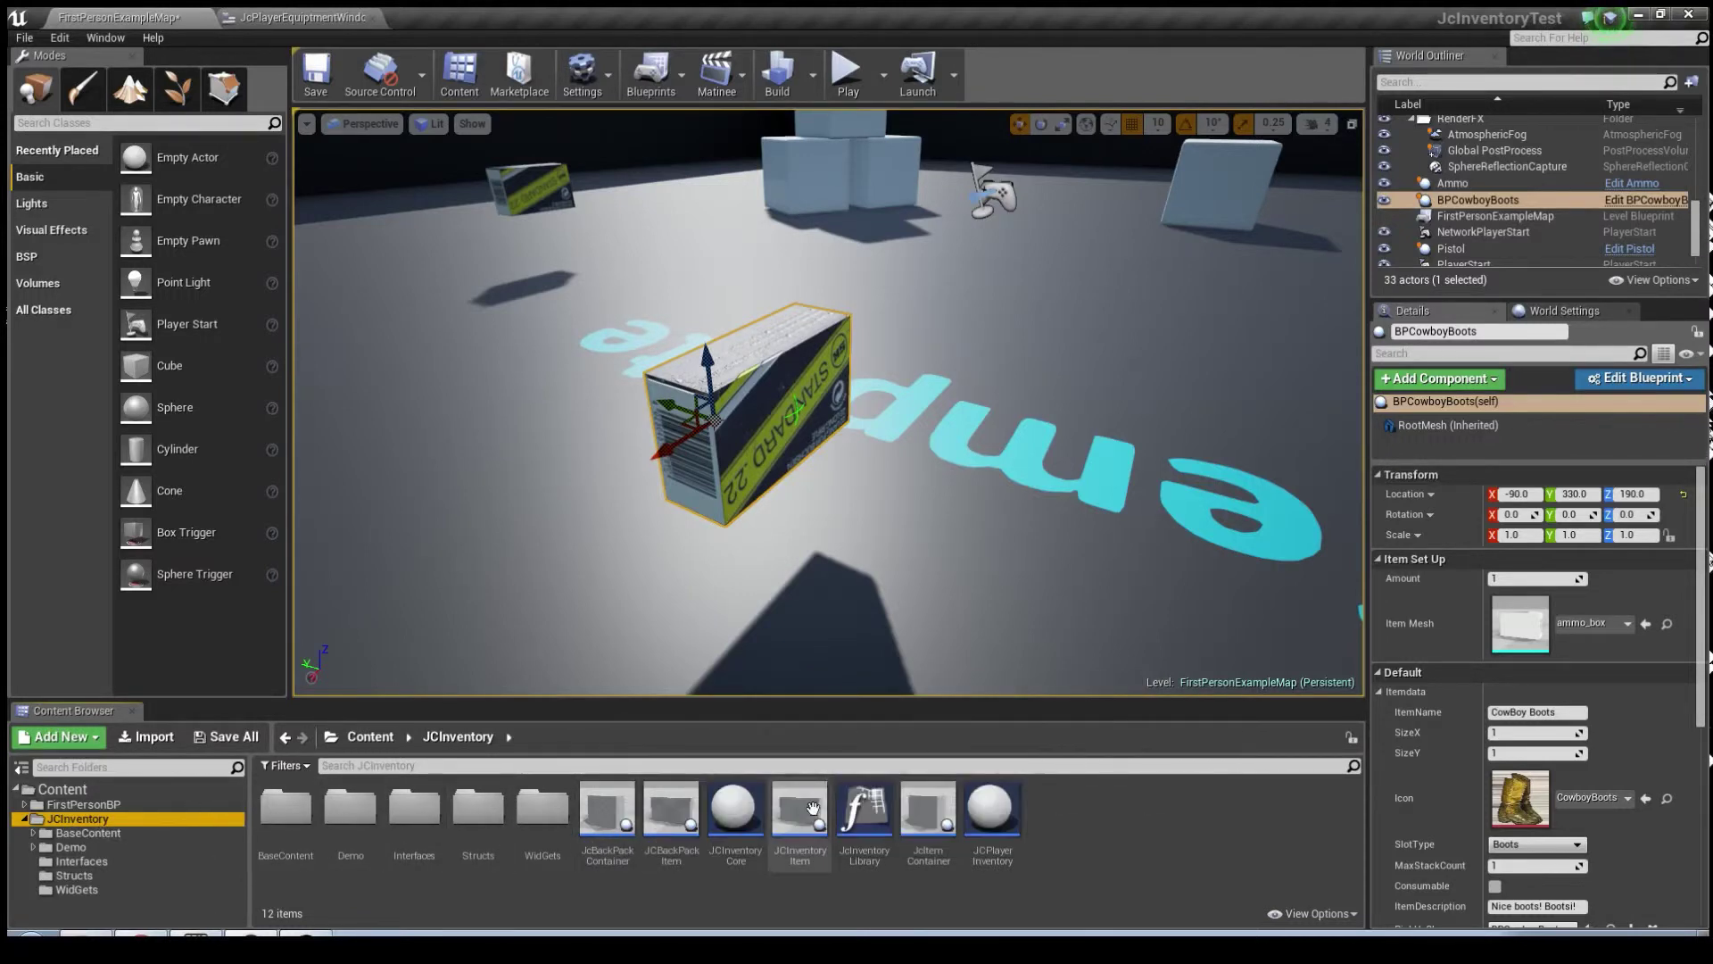
- Open the Demo > JCInventoryCharacter blueprint and bring its Switch on String node into view
left_click(70, 847)
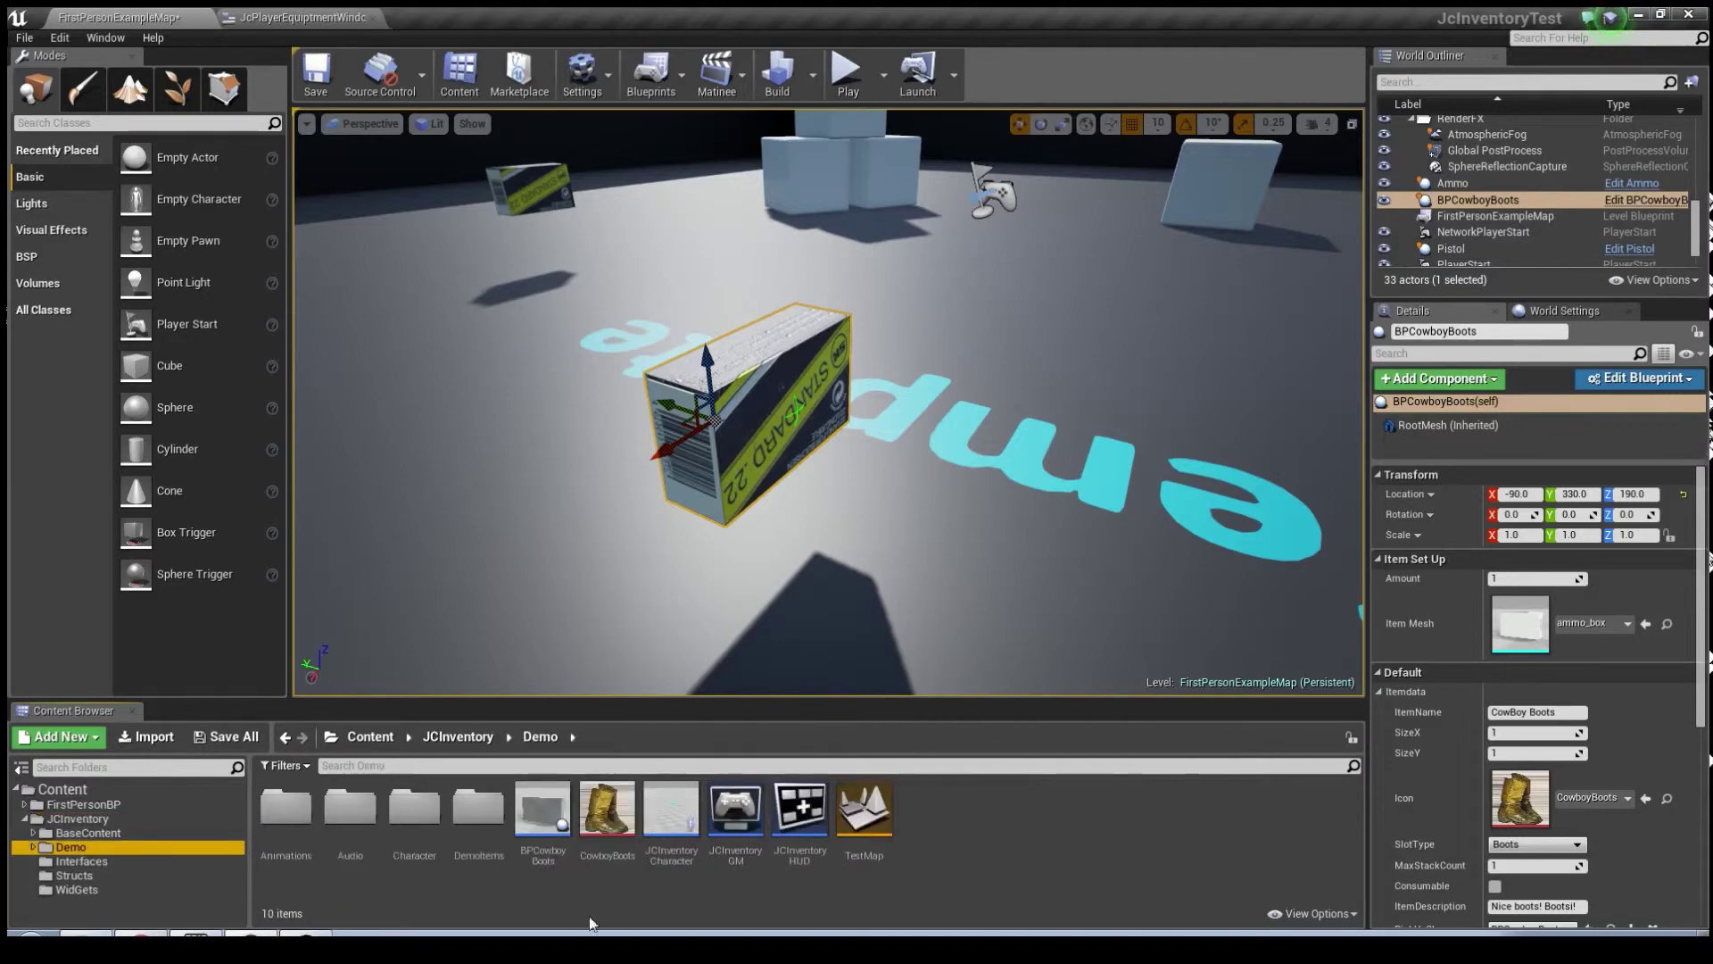
double_click(671, 807)
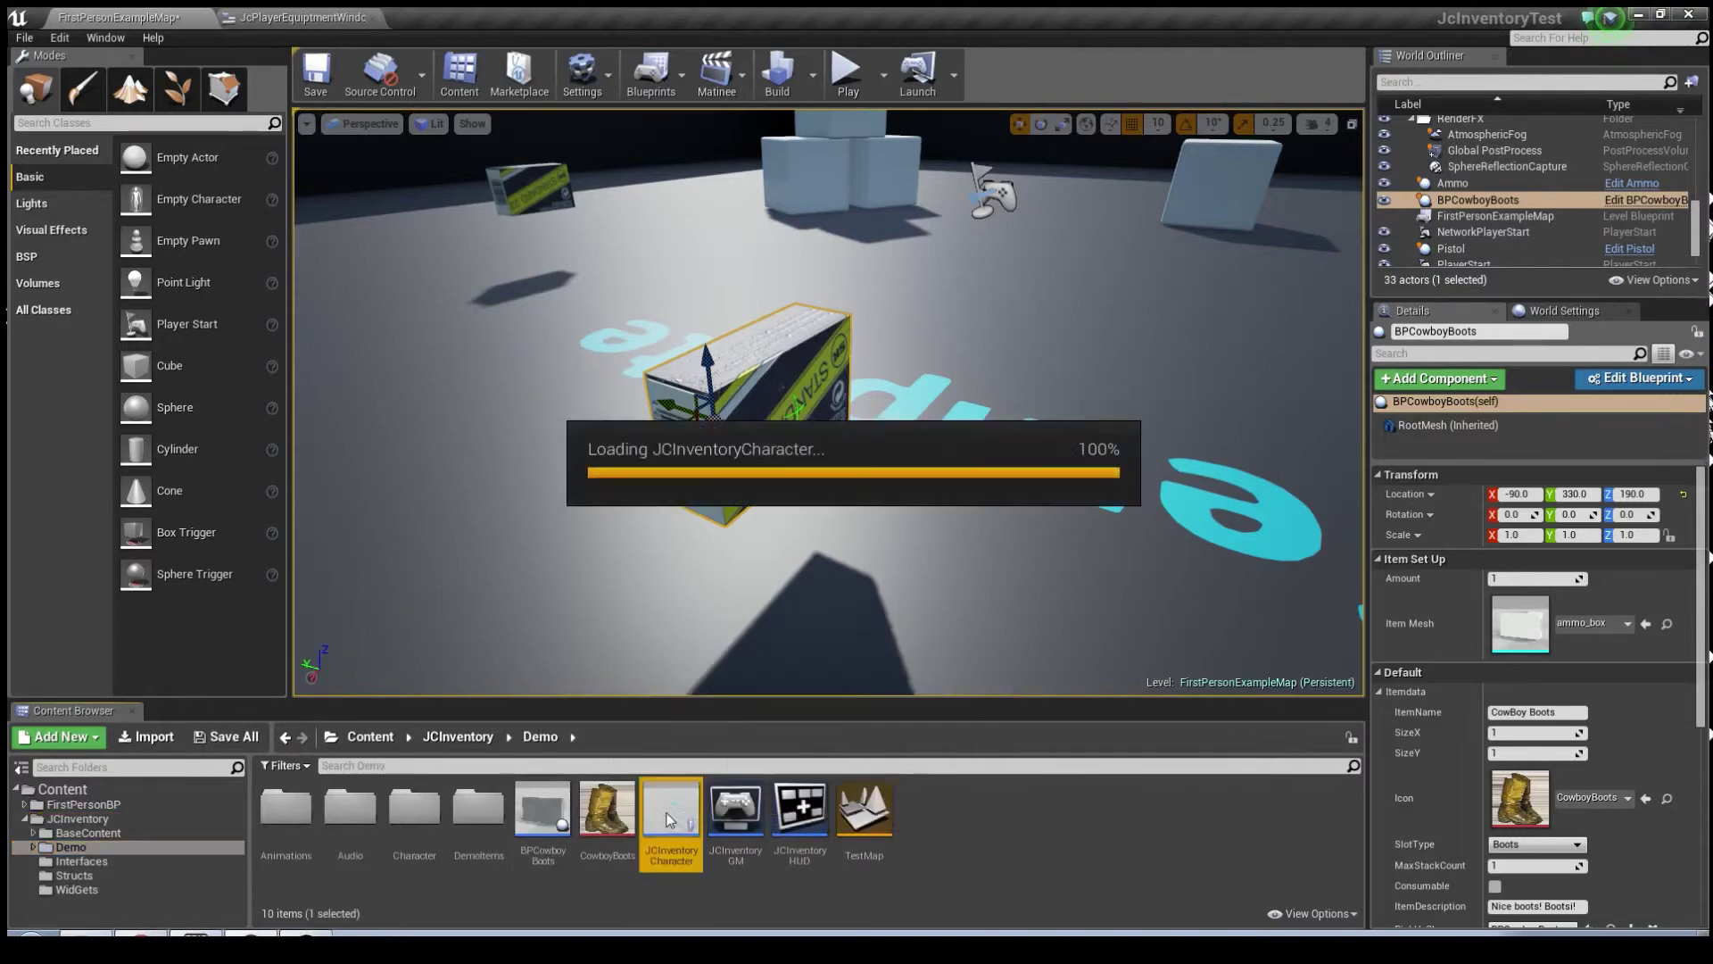
scroll(671, 814, "down", 5)
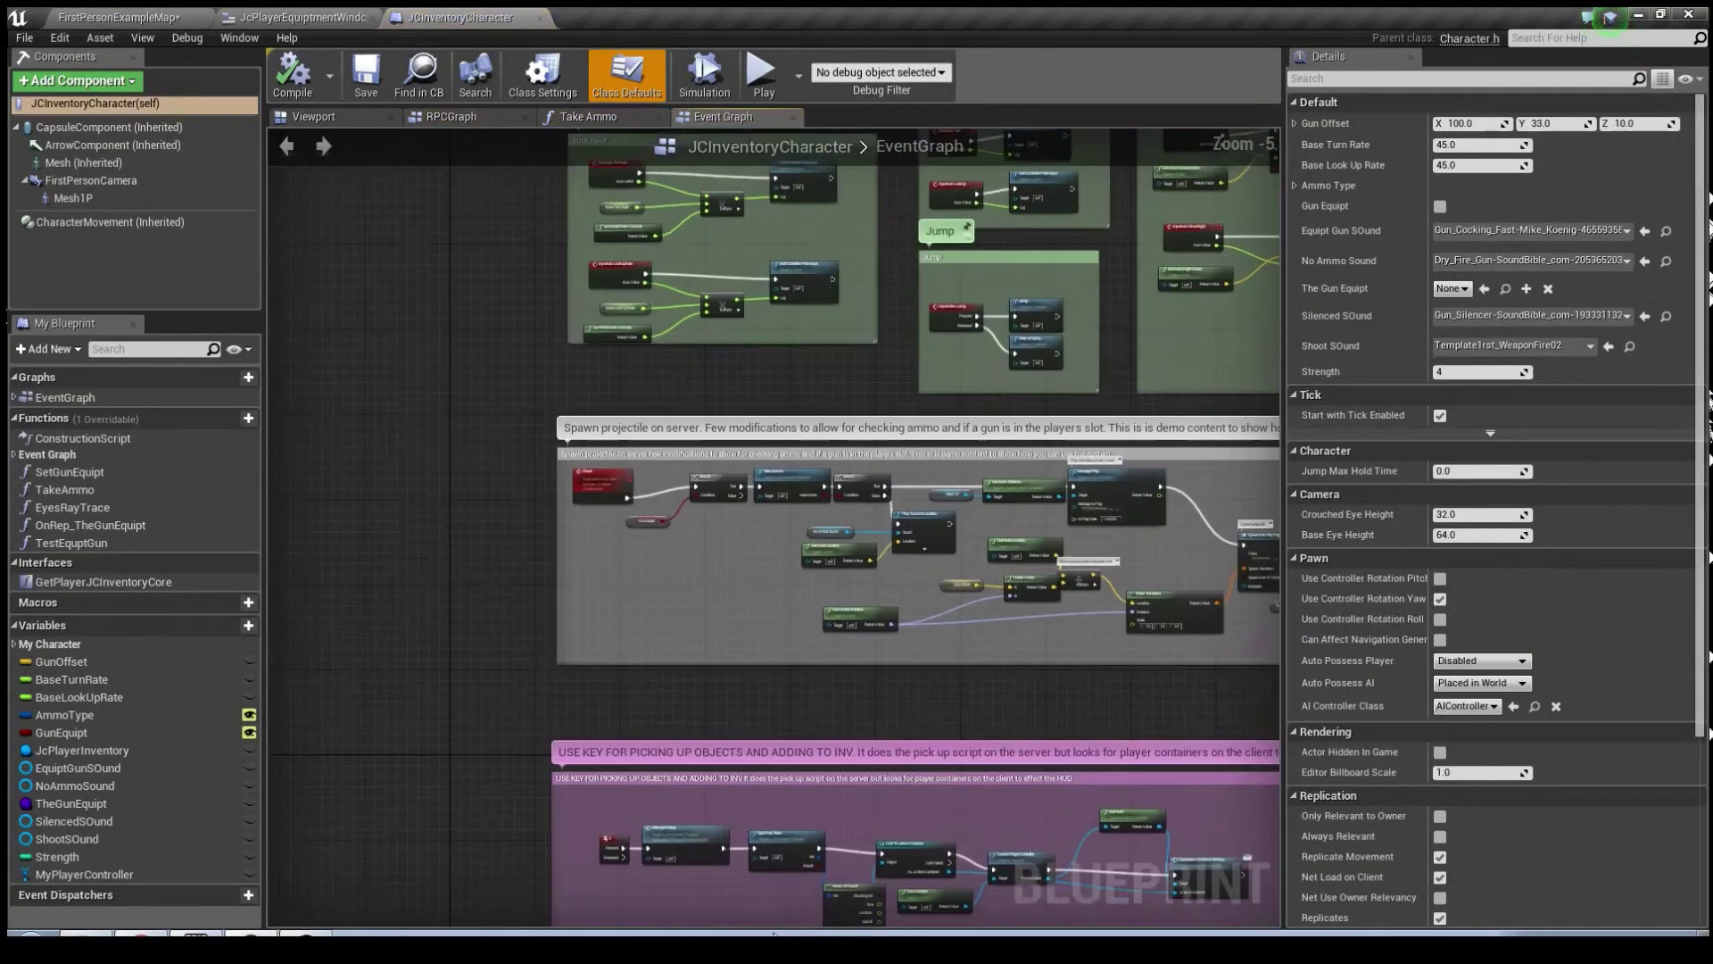
right_click_drag(729, 870, 759, 267)
scroll(781, 690, "up", 1)
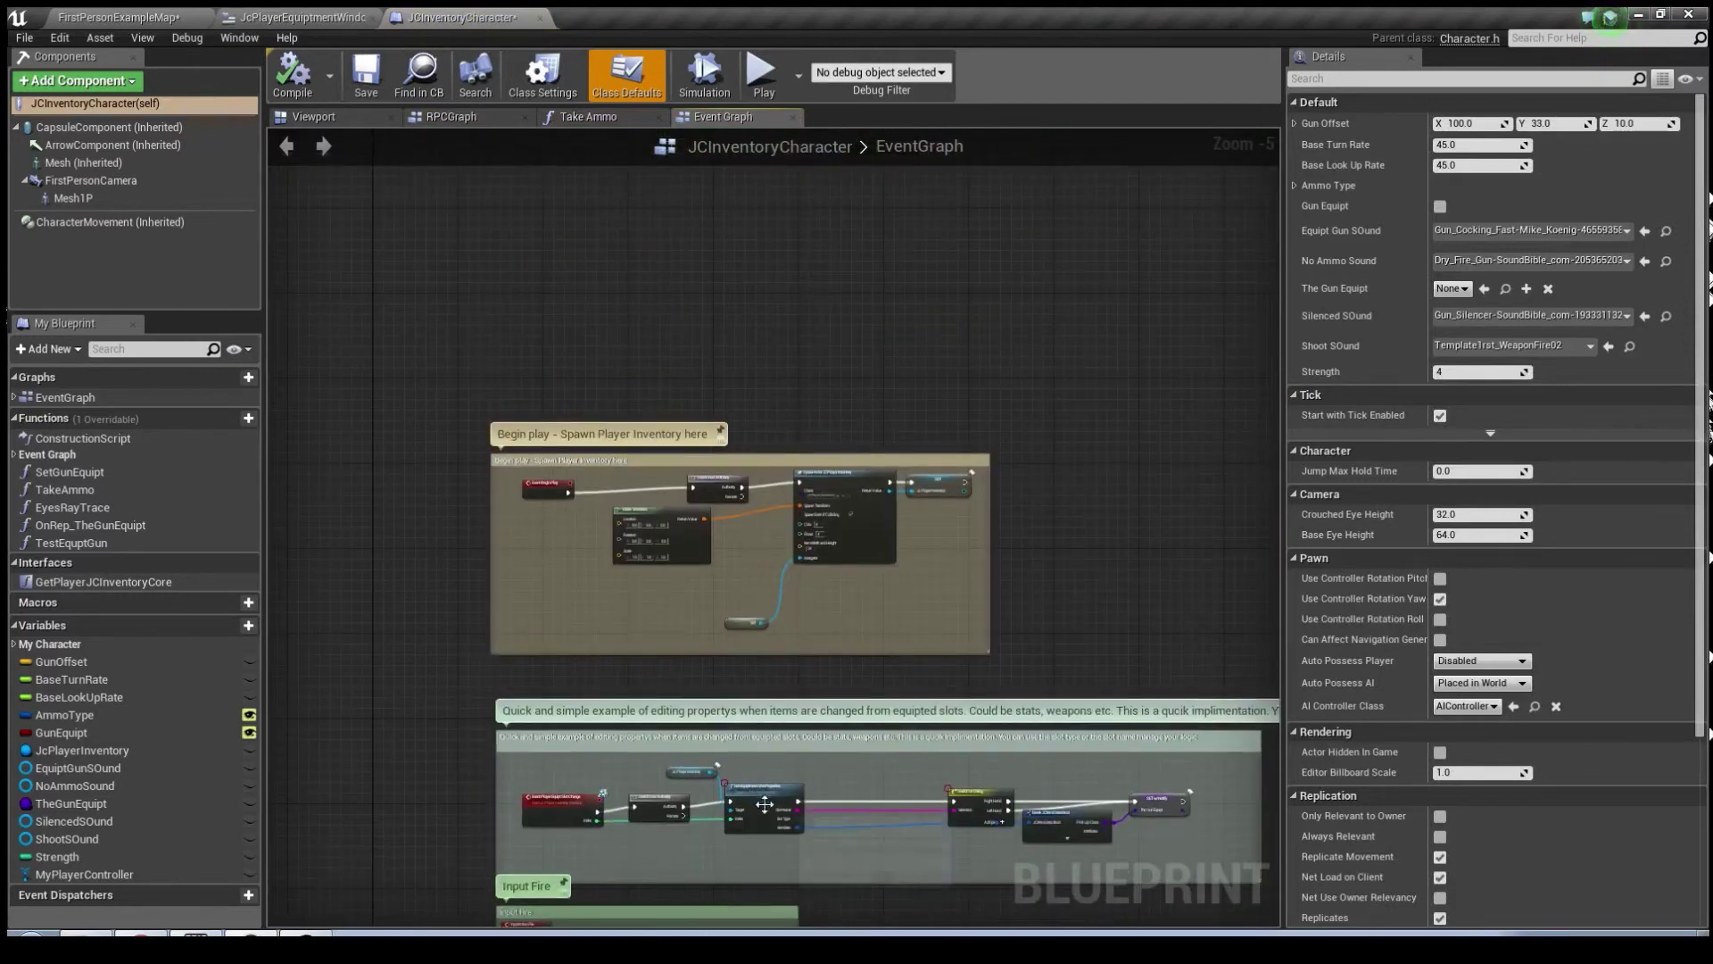
scroll(781, 690, "up", 1)
right_click_drag(781, 687, 952, 671)
scroll(908, 650, "up", 1)
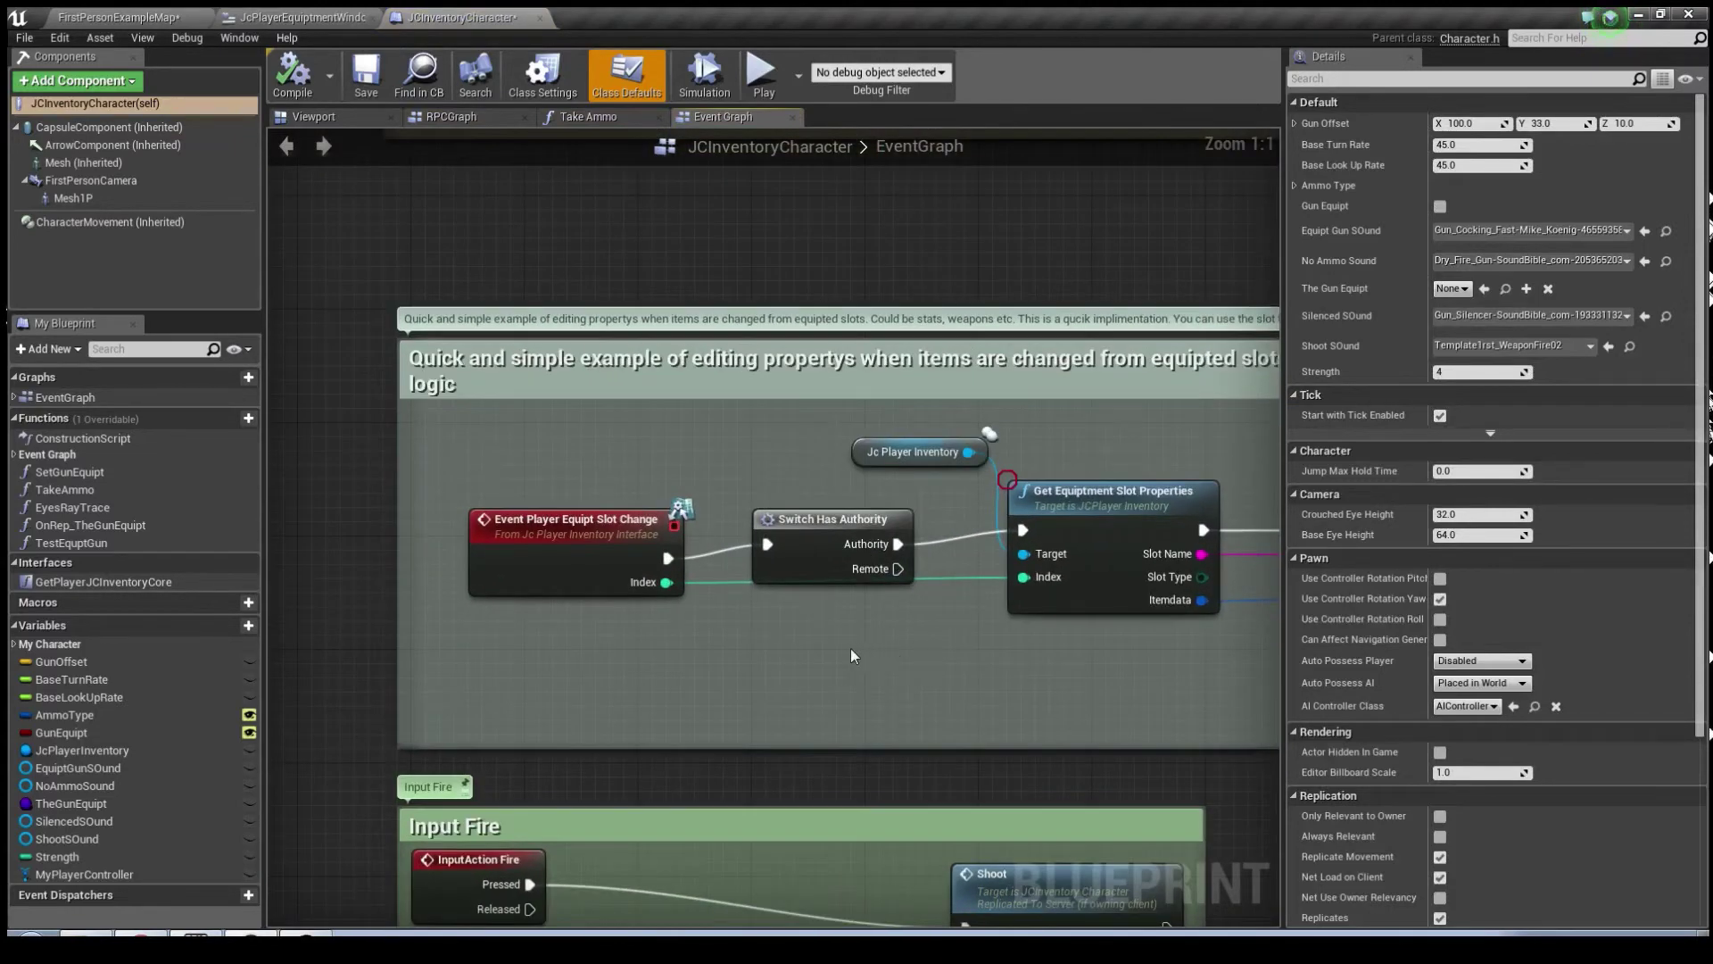
right_click_drag(891, 635, 726, 631)
right_click_drag(578, 648, 687, 682)
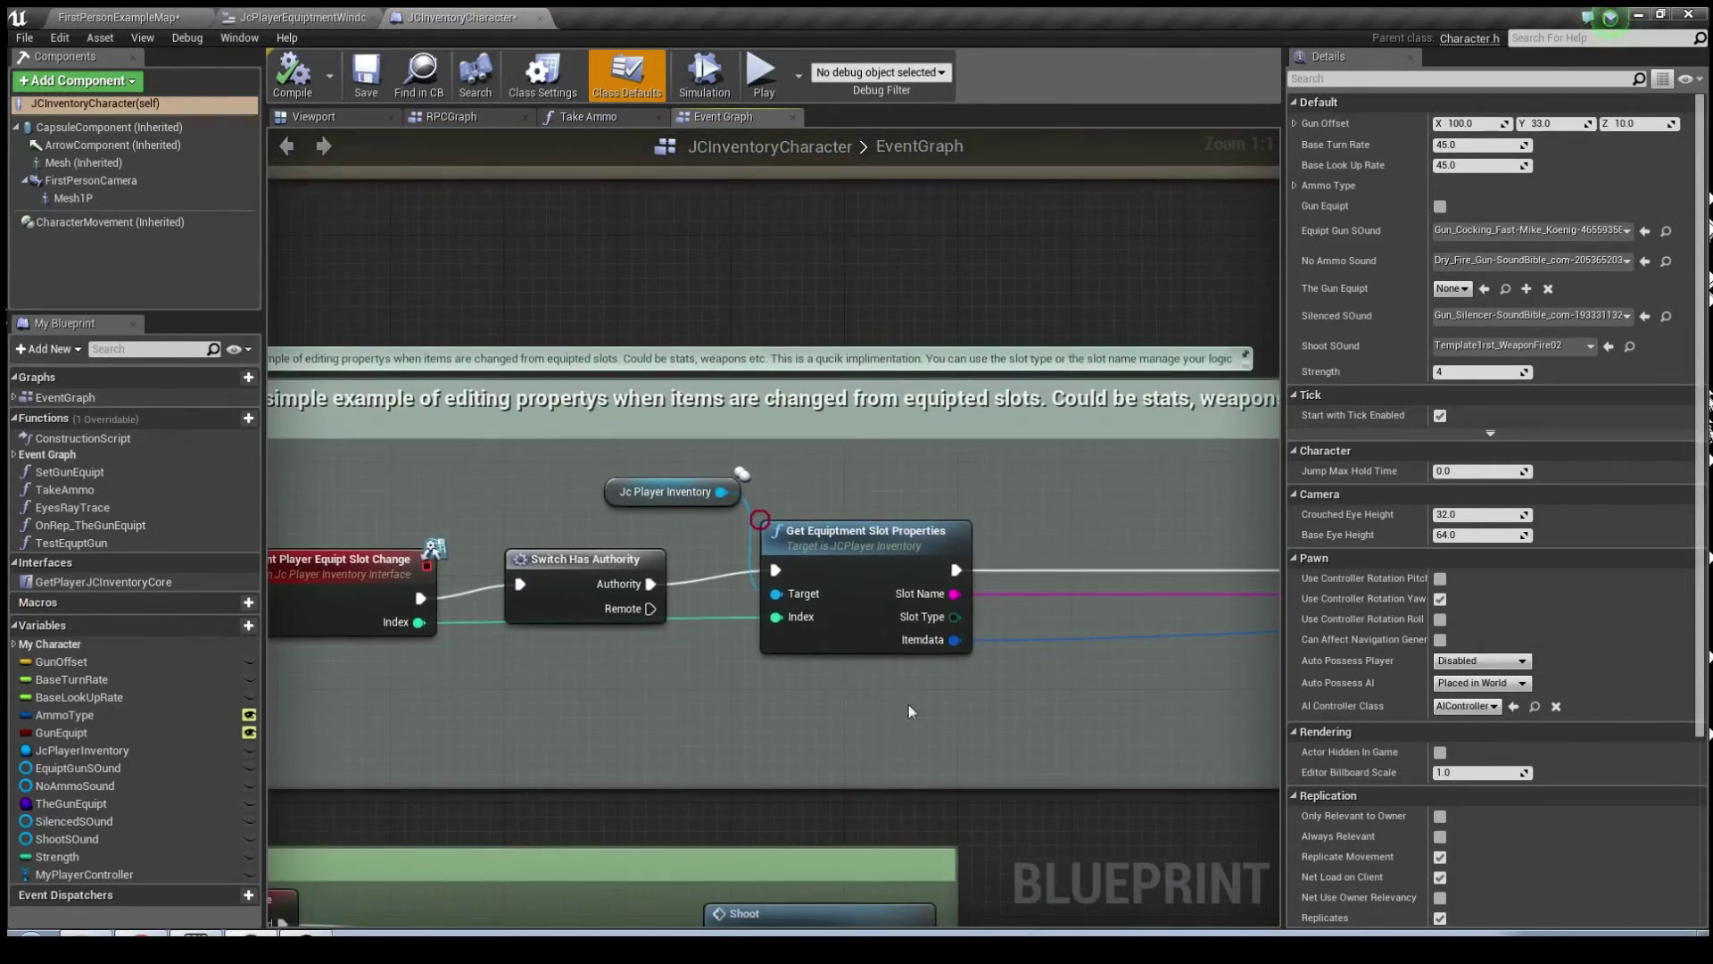
right_click_drag(909, 711, 577, 687)
right_click_drag(947, 599, 822, 600)
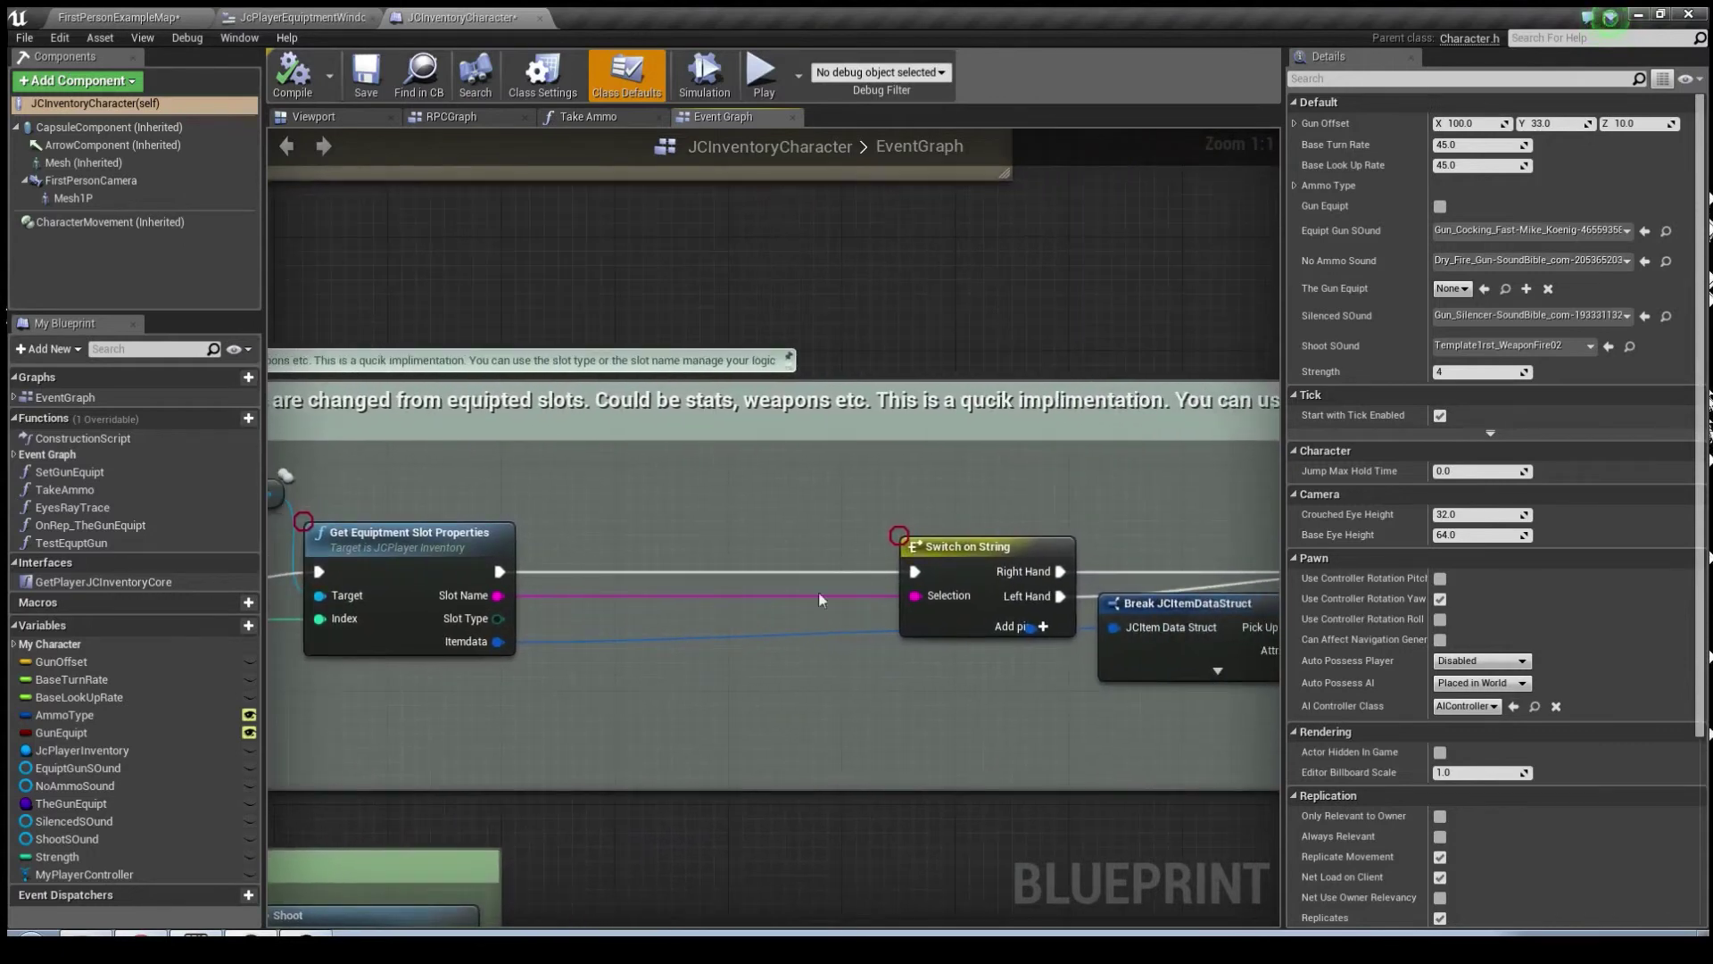
- Put an F9 breakpoint on Switch on String, save the blueprint, and play FirstPersonExampleMap
left_click(938, 553)
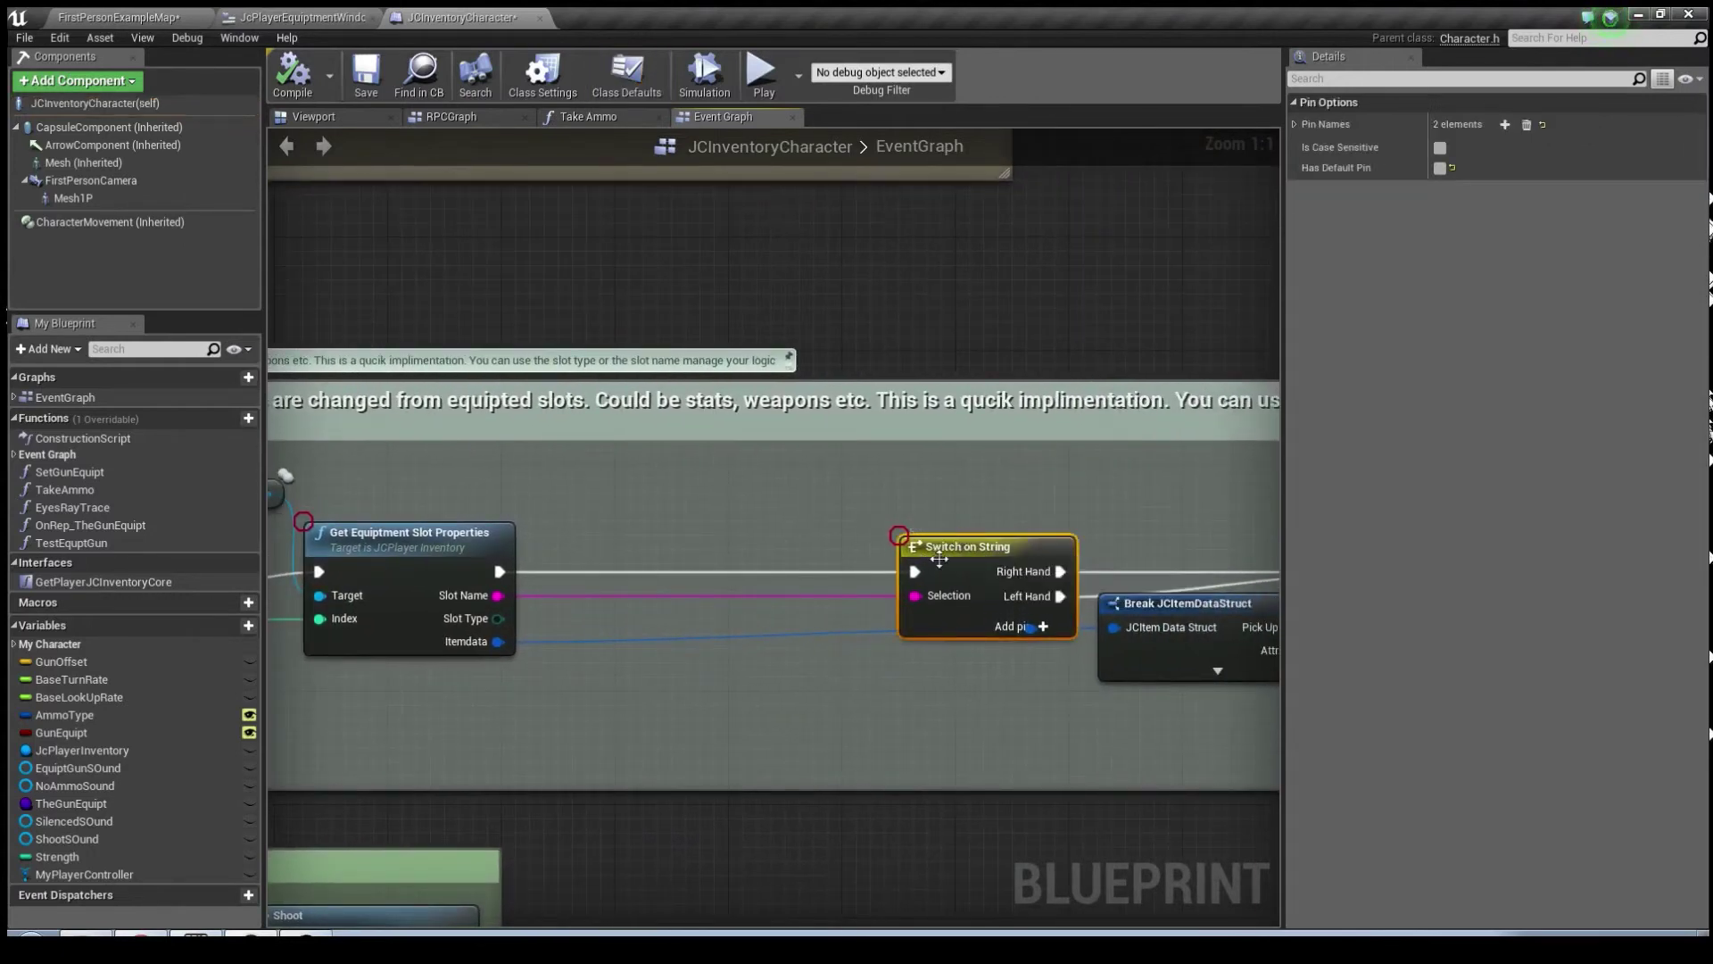
key("F9")
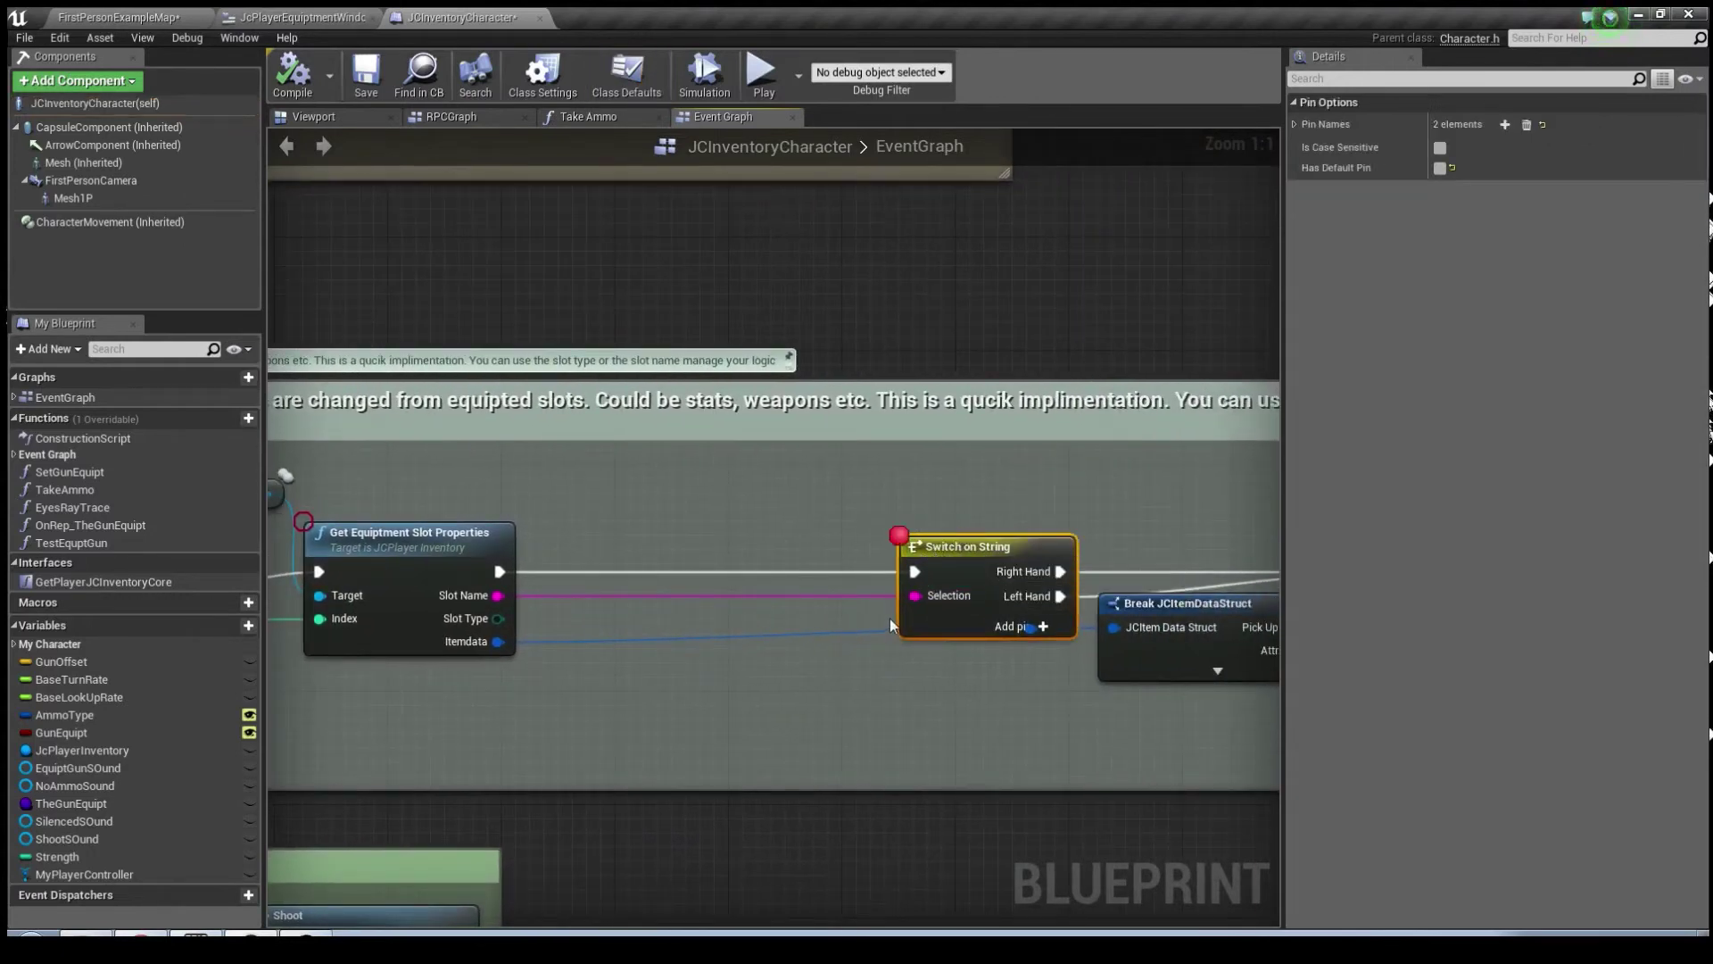
left_click(366, 73)
left_click(143, 18)
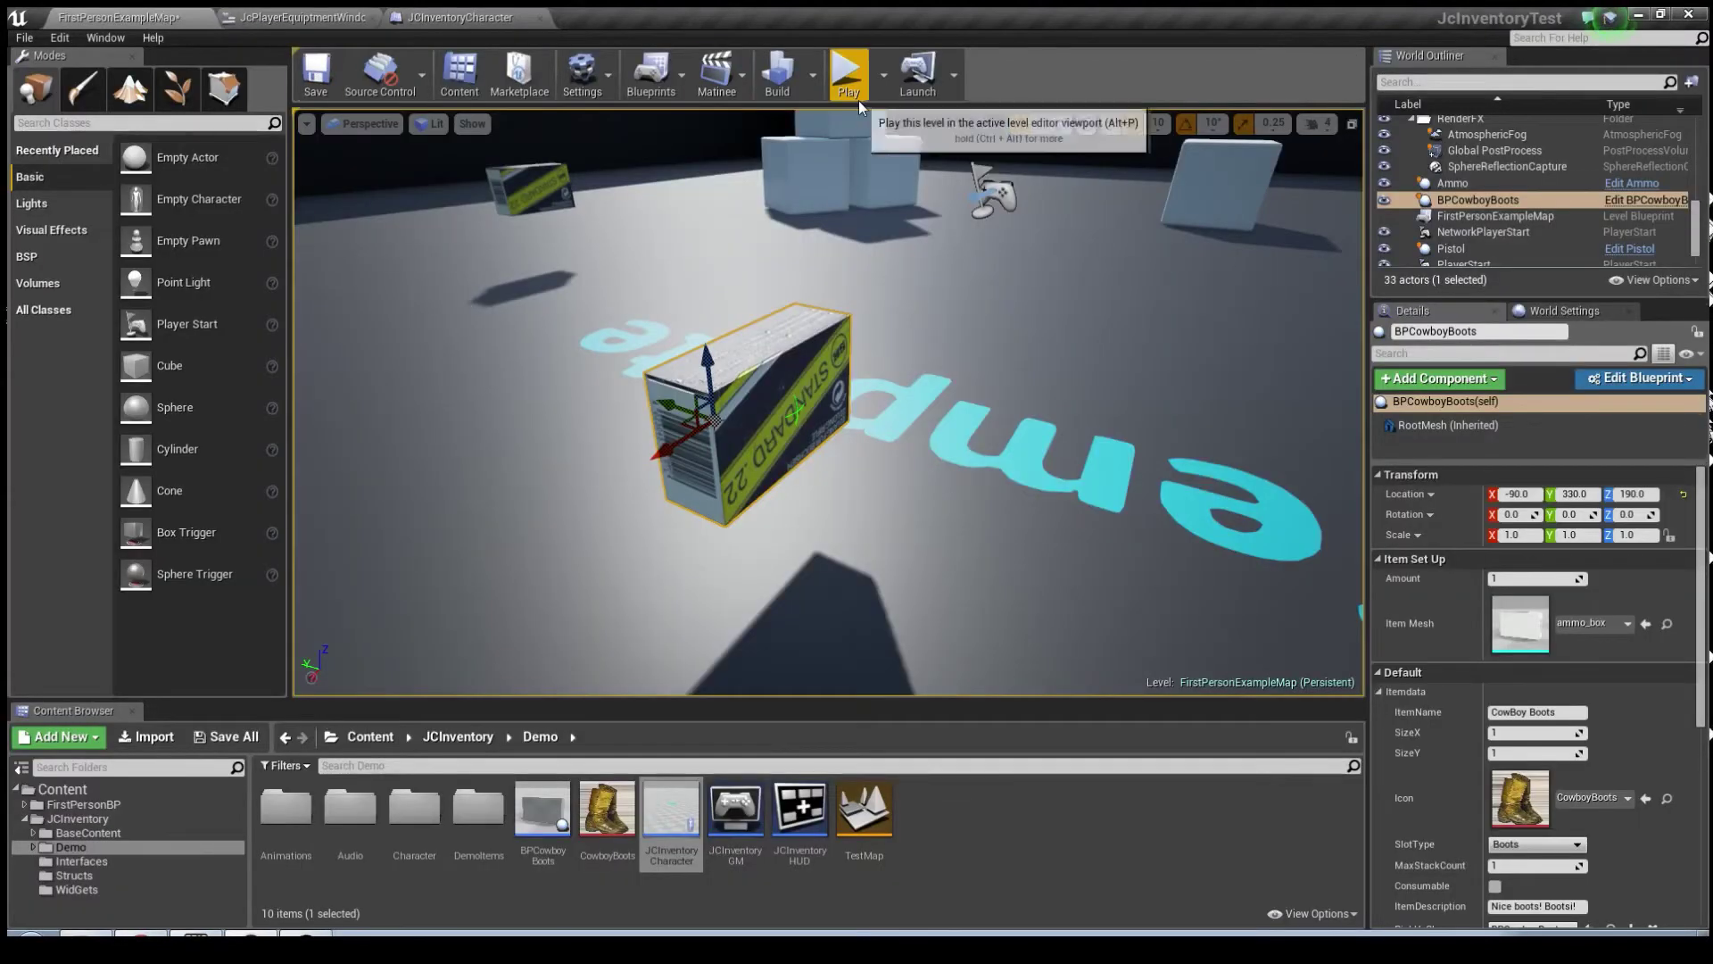
left_click(859, 93)
- Pick up the boots box and equip the boots from the first inventory slot
key("e")
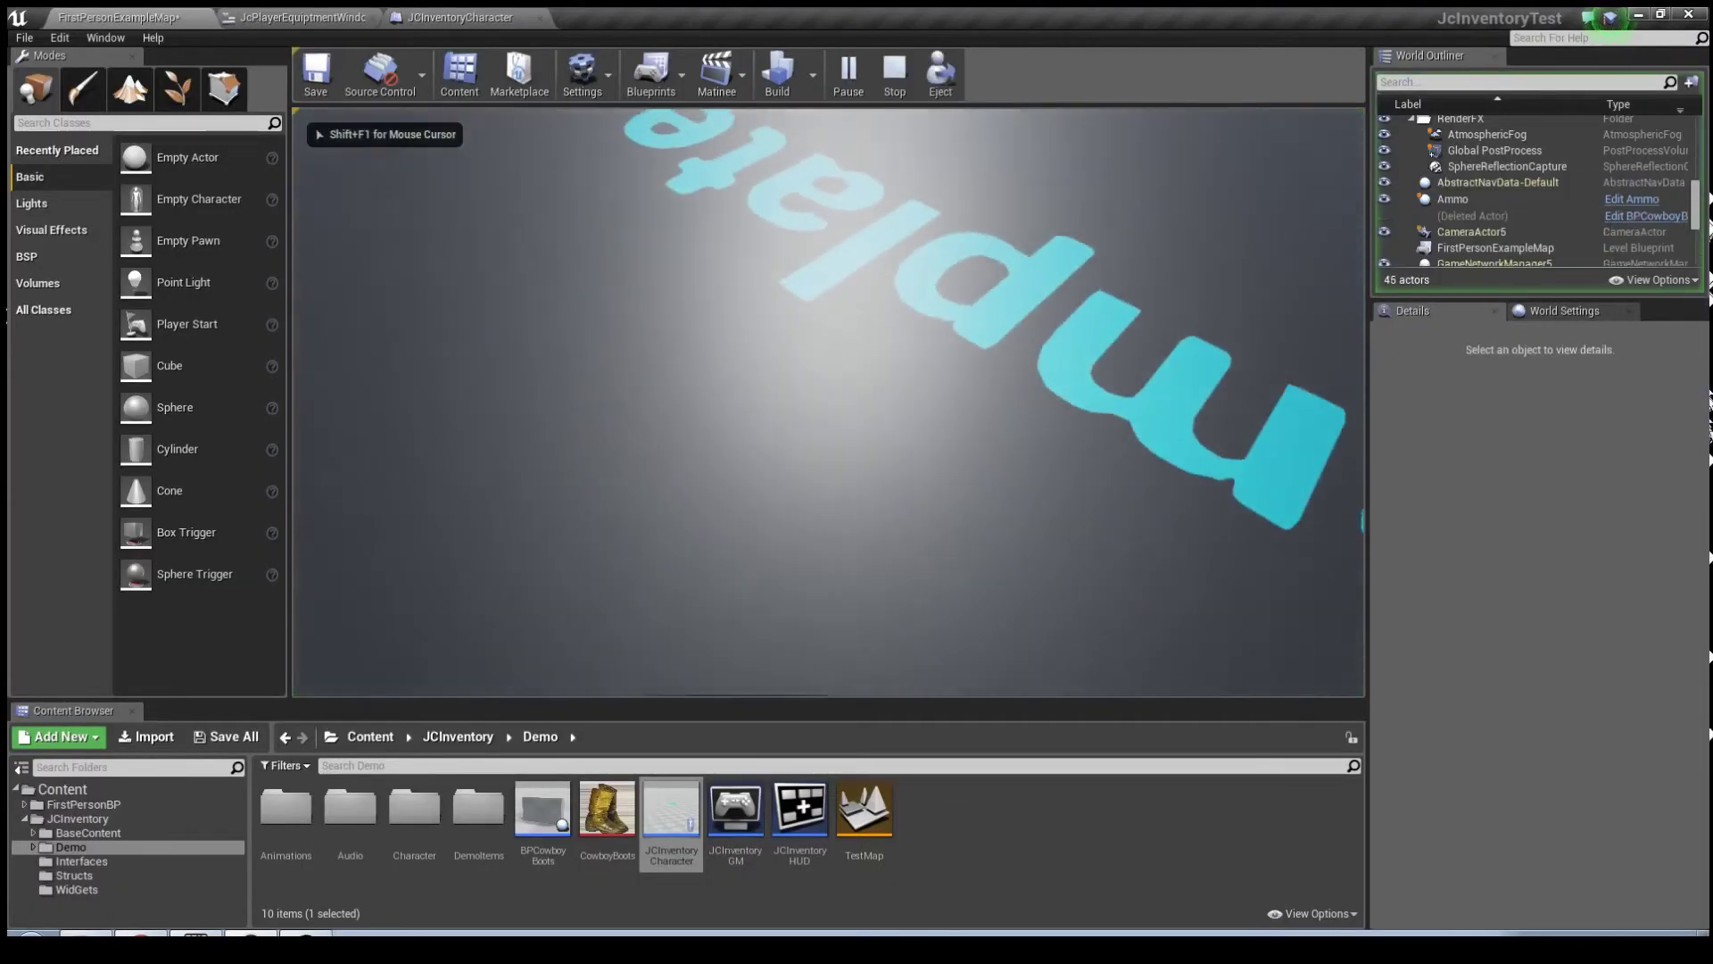
key("i")
left_click_drag(732, 414, 728, 395)
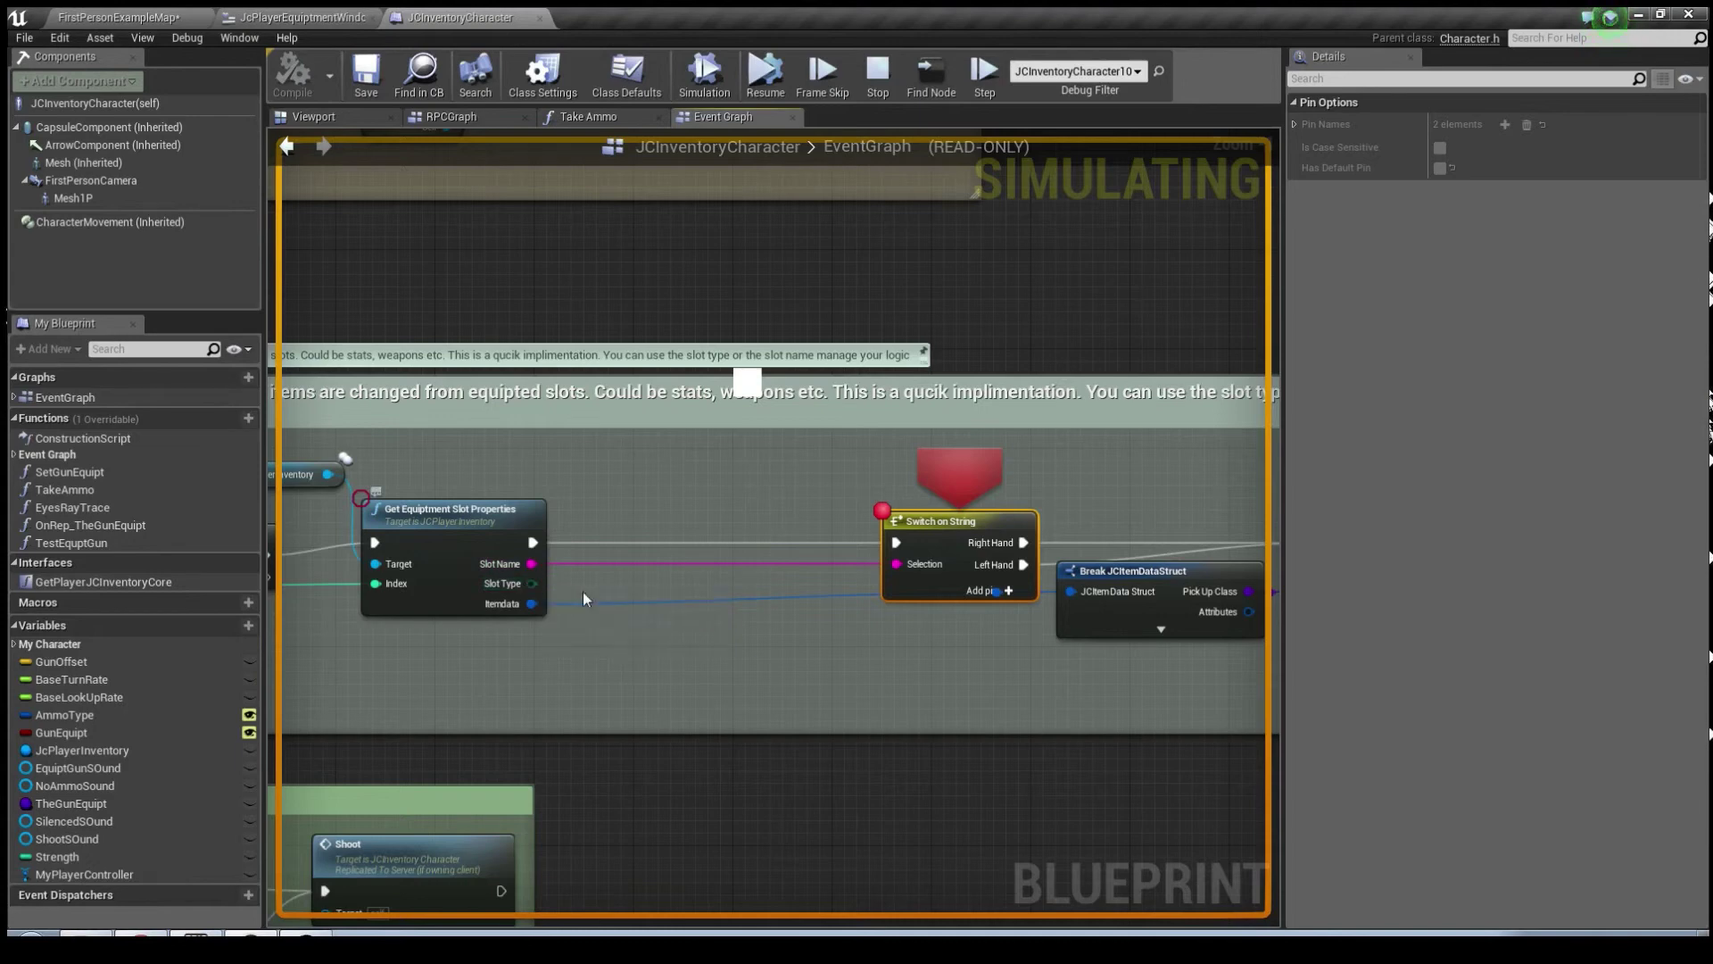
- At the breakpoint, inspect the Itemdata pin to confirm it holds CowBoy Boots
right_click_drag(582, 591, 521, 596)
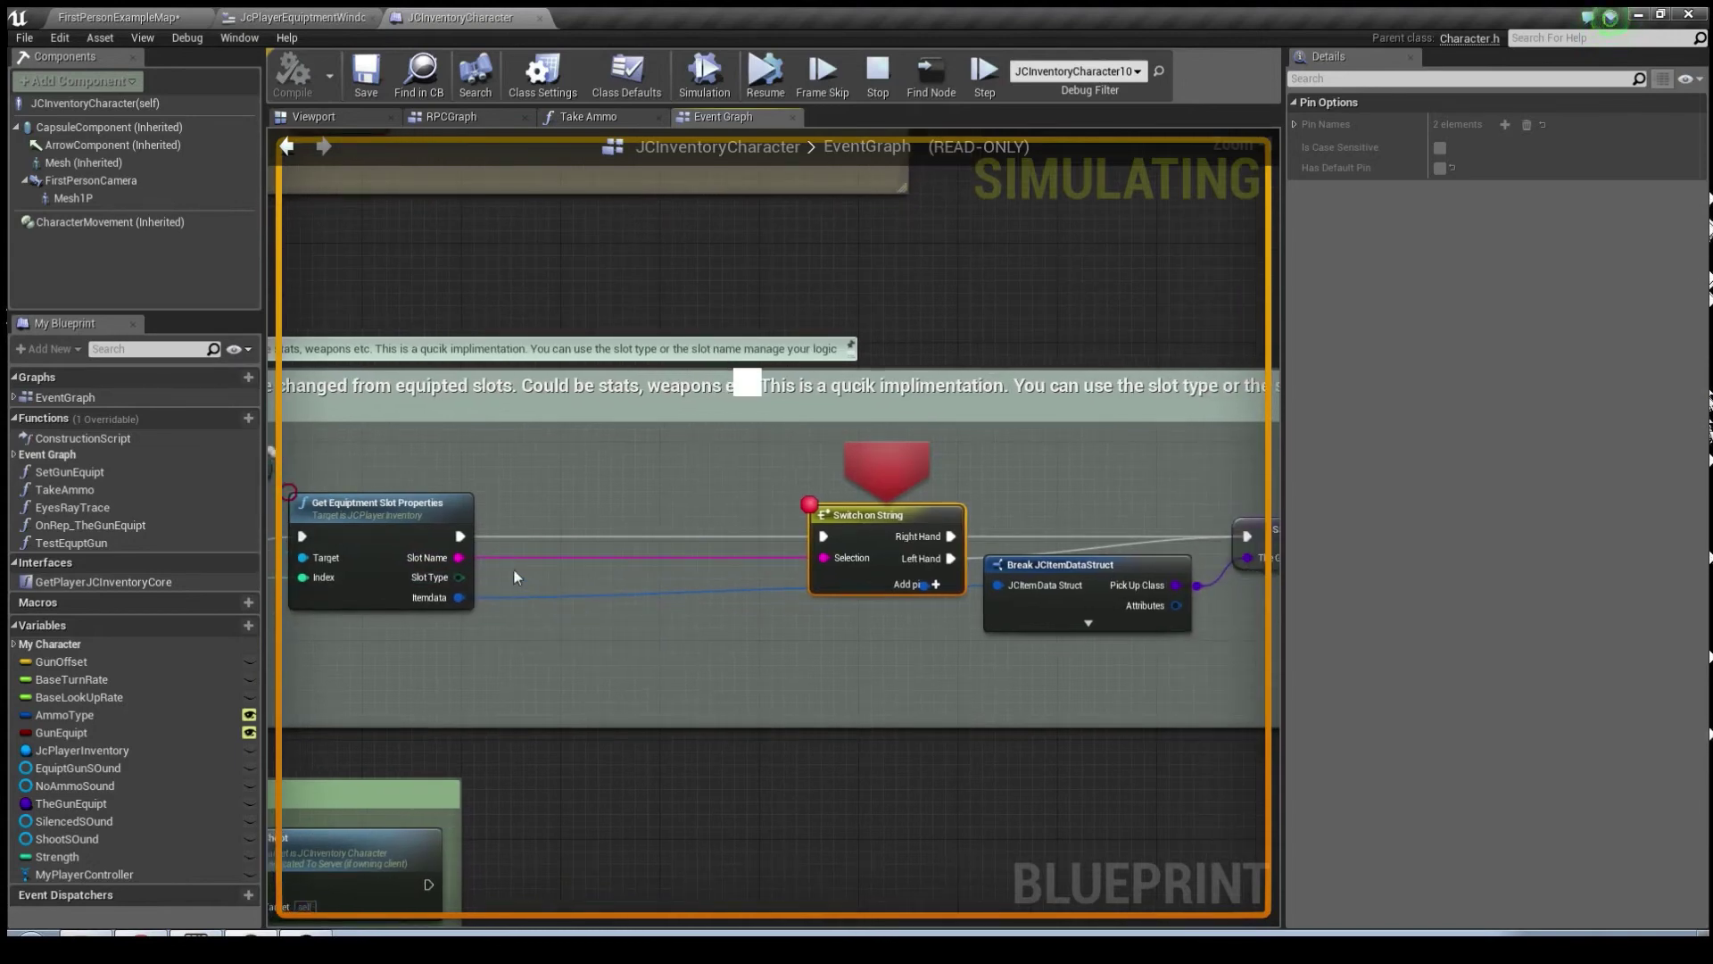
mouse_move(461, 598)
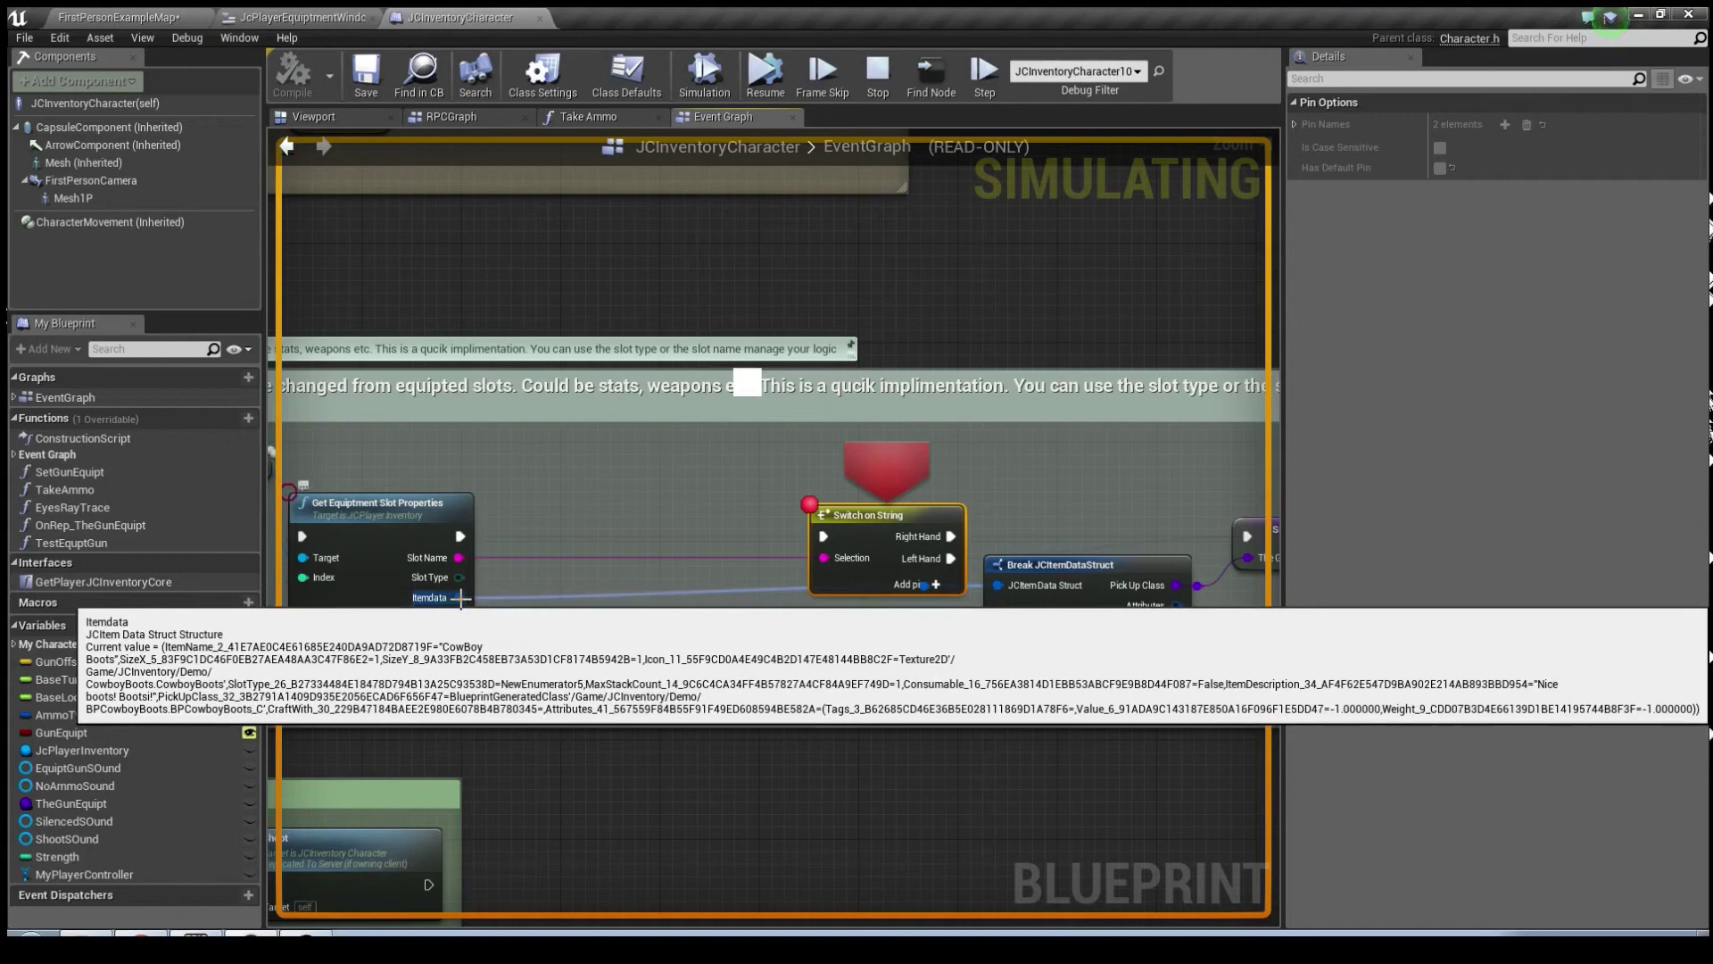
right_click_drag(460, 598, 128, 593)
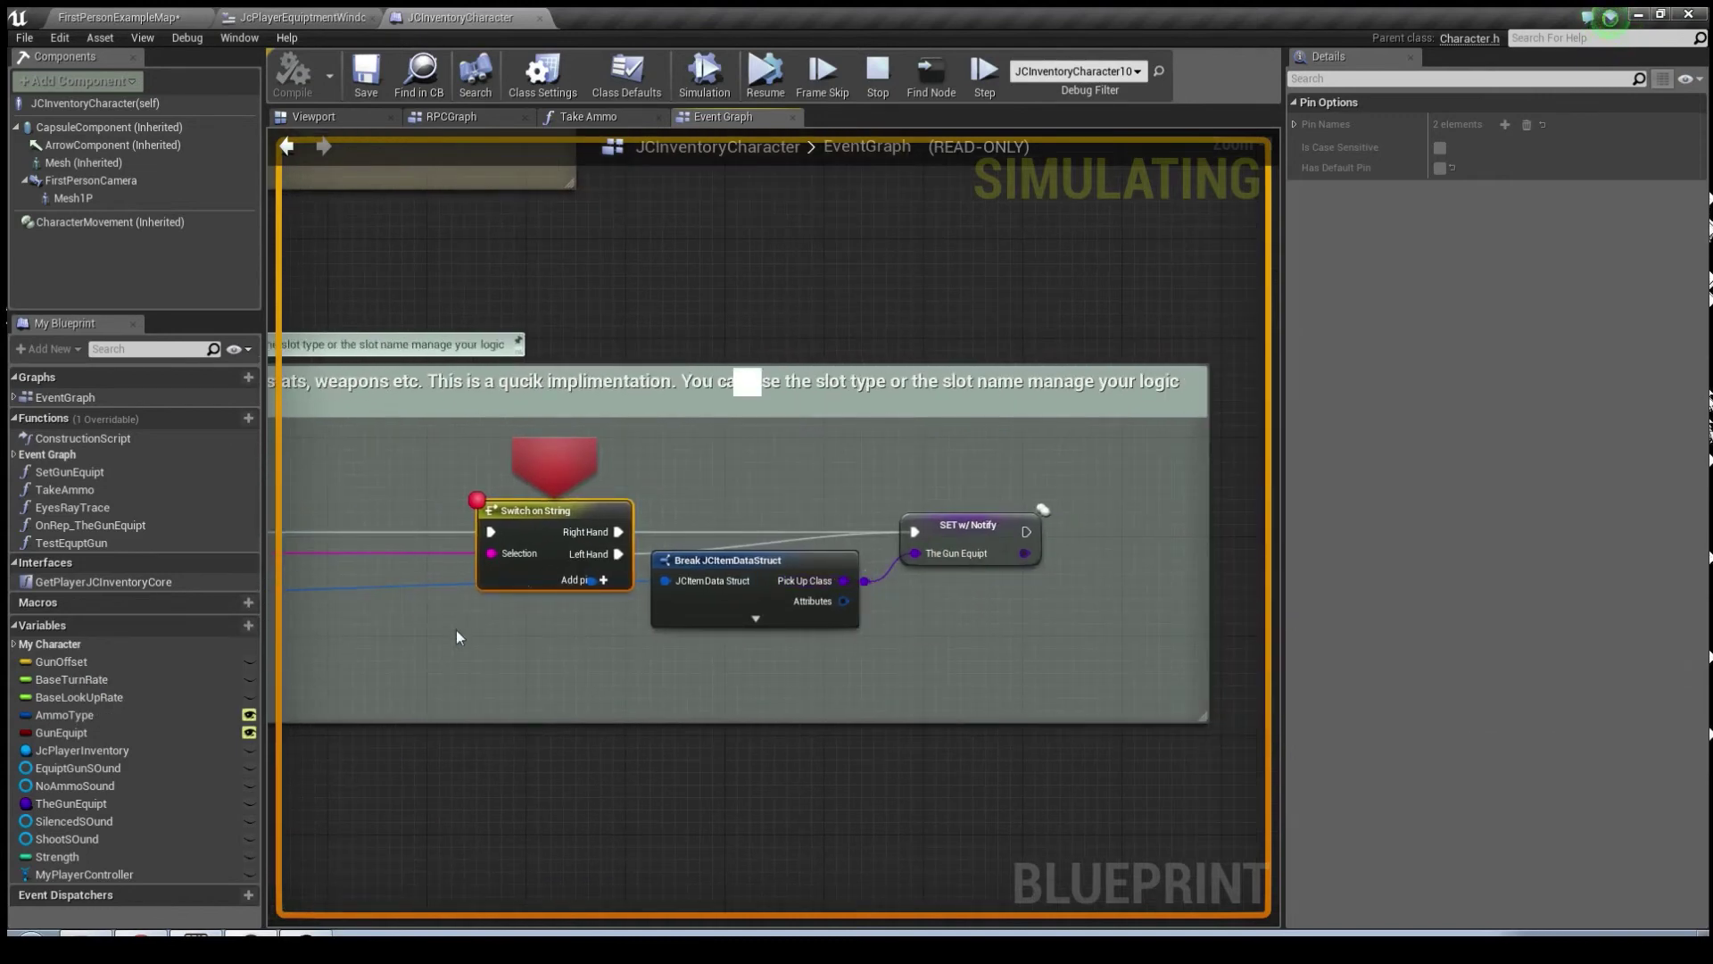
right_click_drag(457, 631, 584, 653)
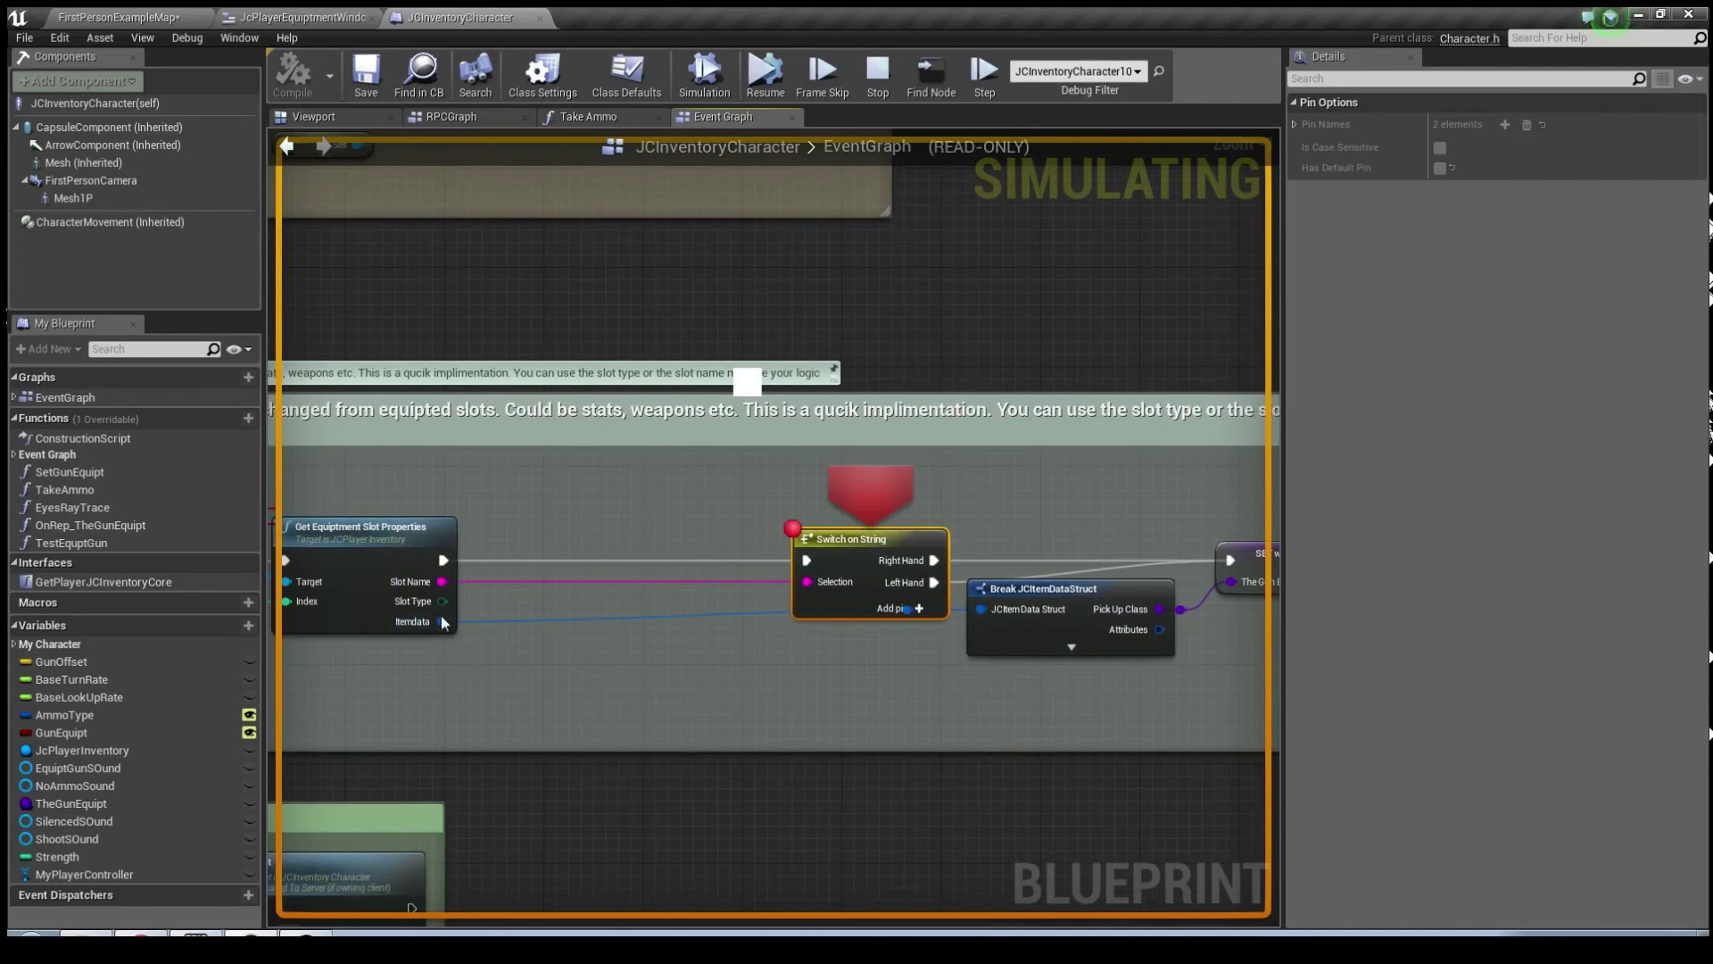
mouse_move(443, 622)
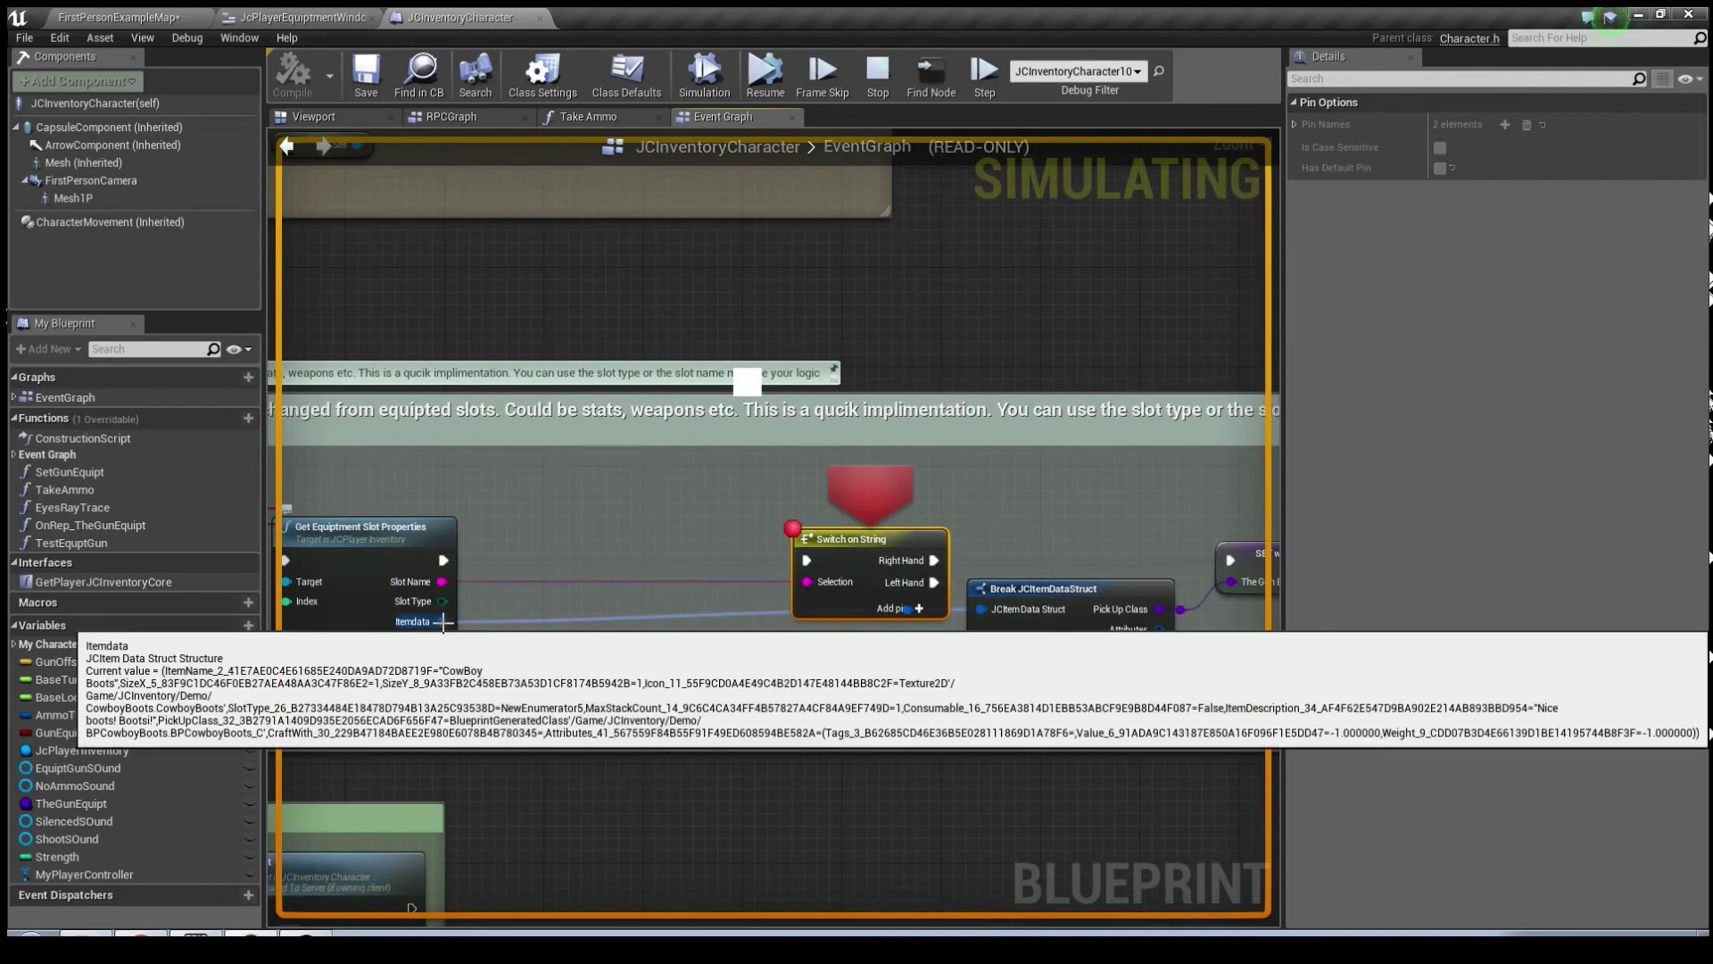
right_click_drag(634, 614, 538, 641)
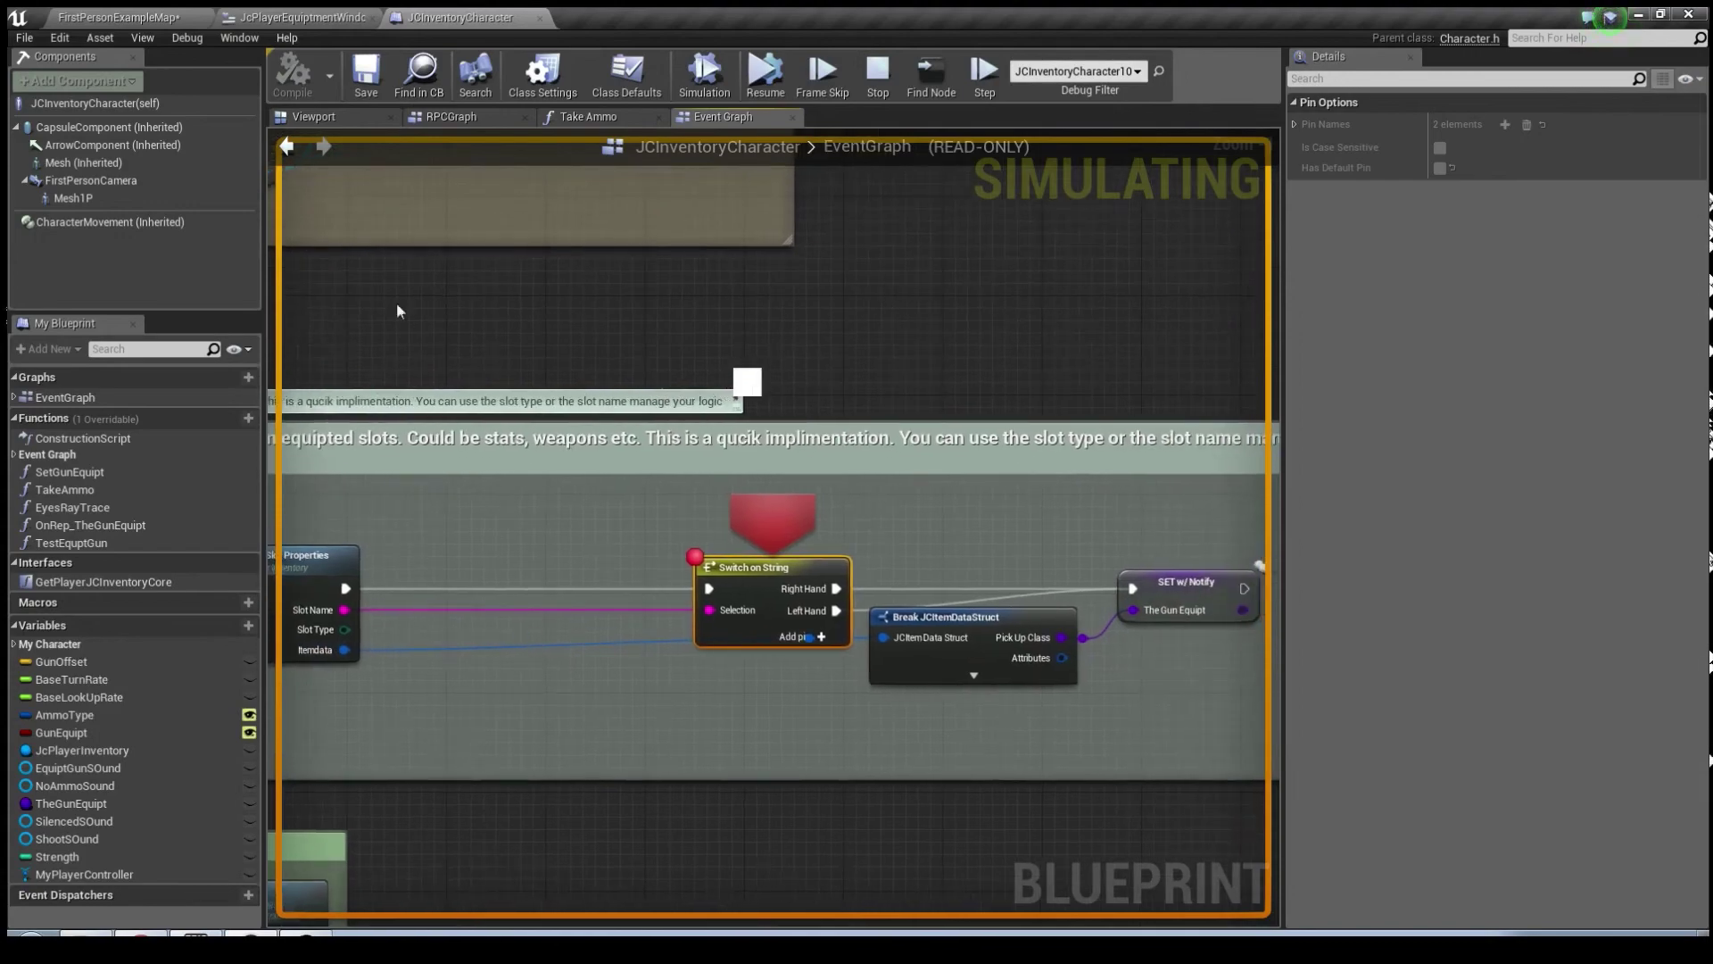
- Unequip the cowboy boots, resume past the breakpoint, and return them to the inventory grid
left_click(752, 84)
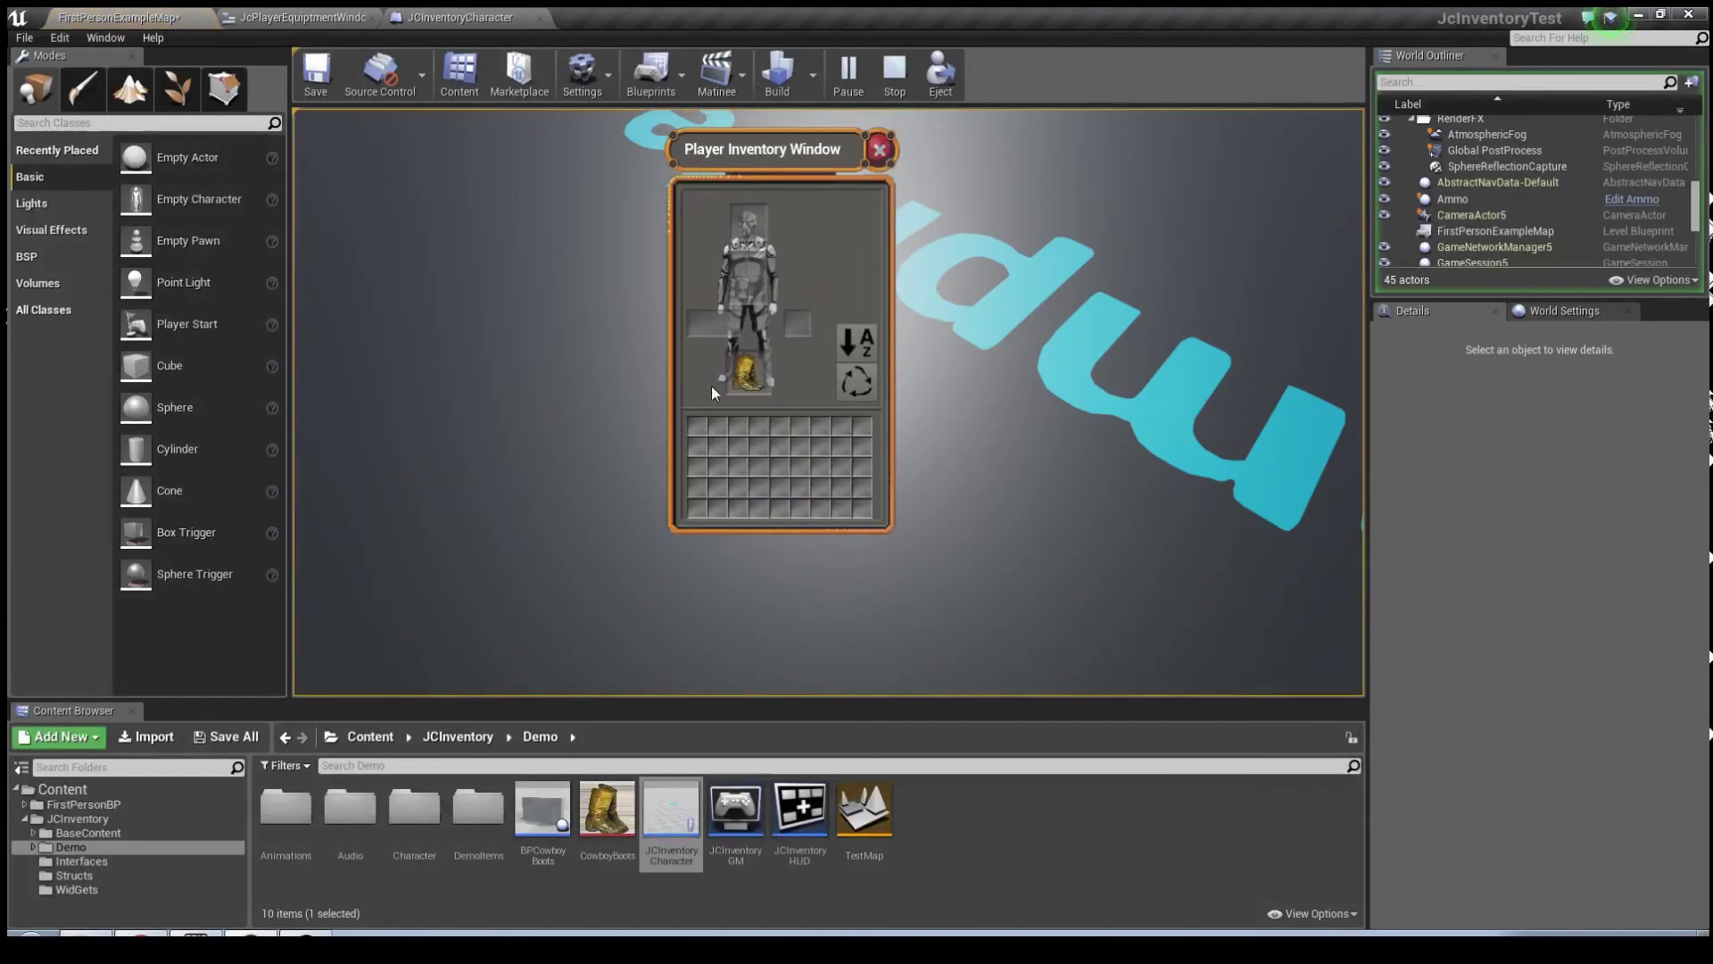
left_click(751, 367)
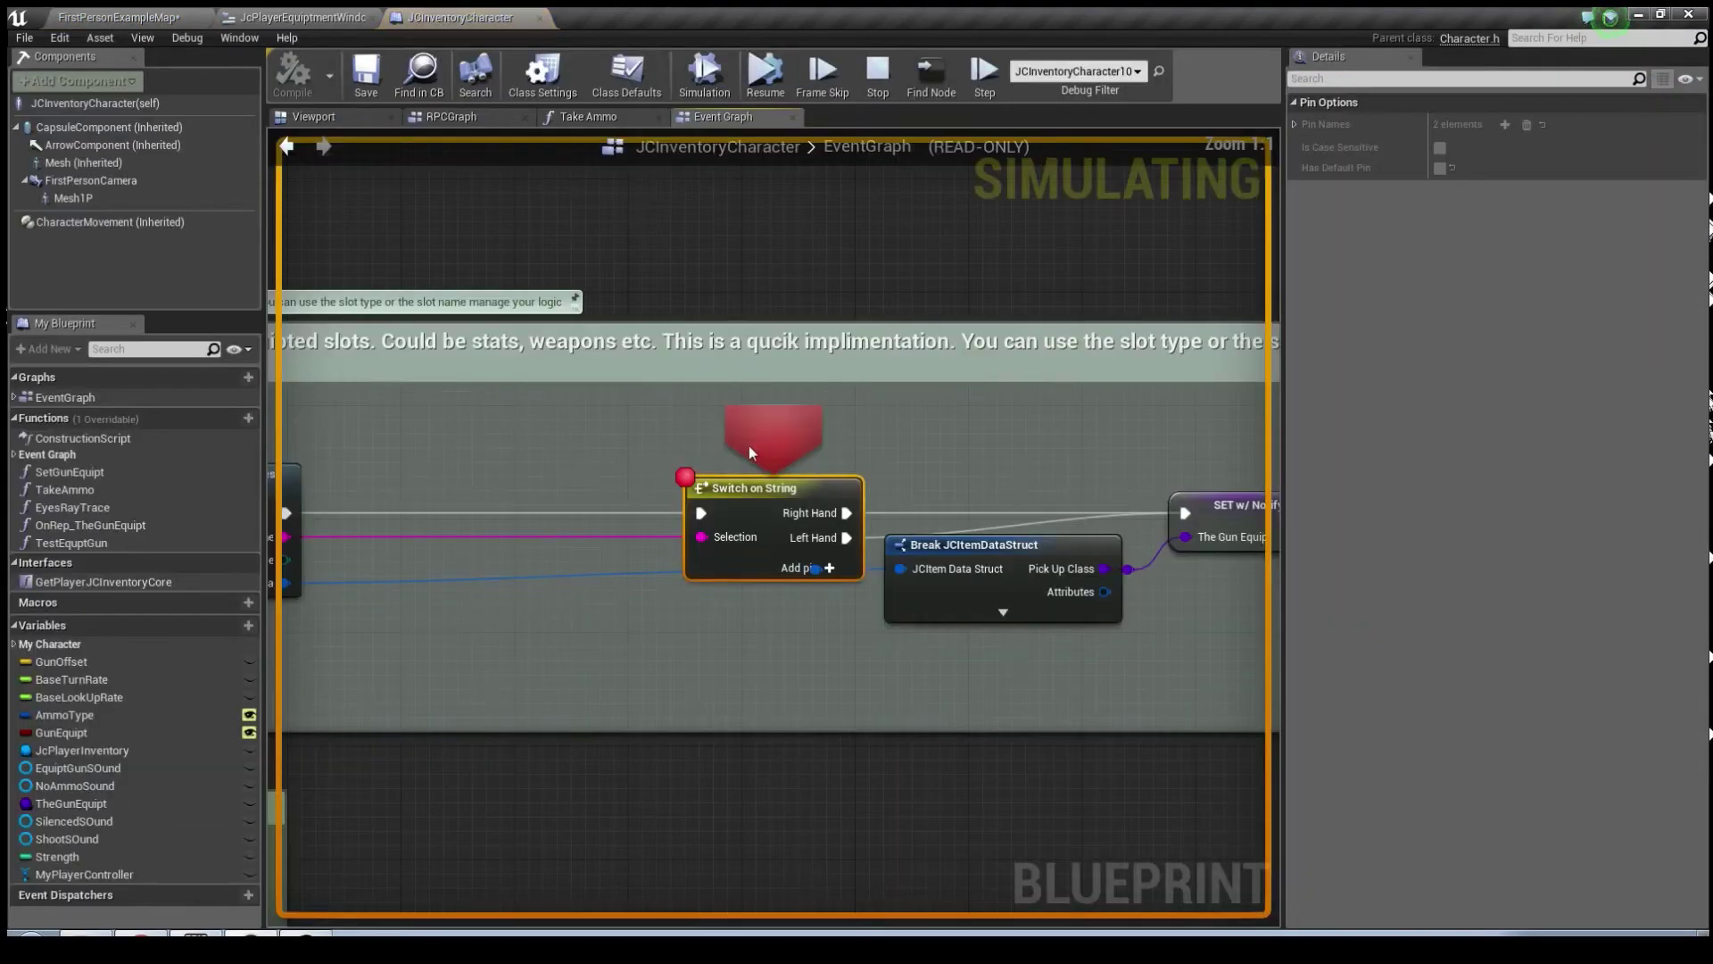
left_click(768, 84)
left_click_drag(774, 198, 763, 449)
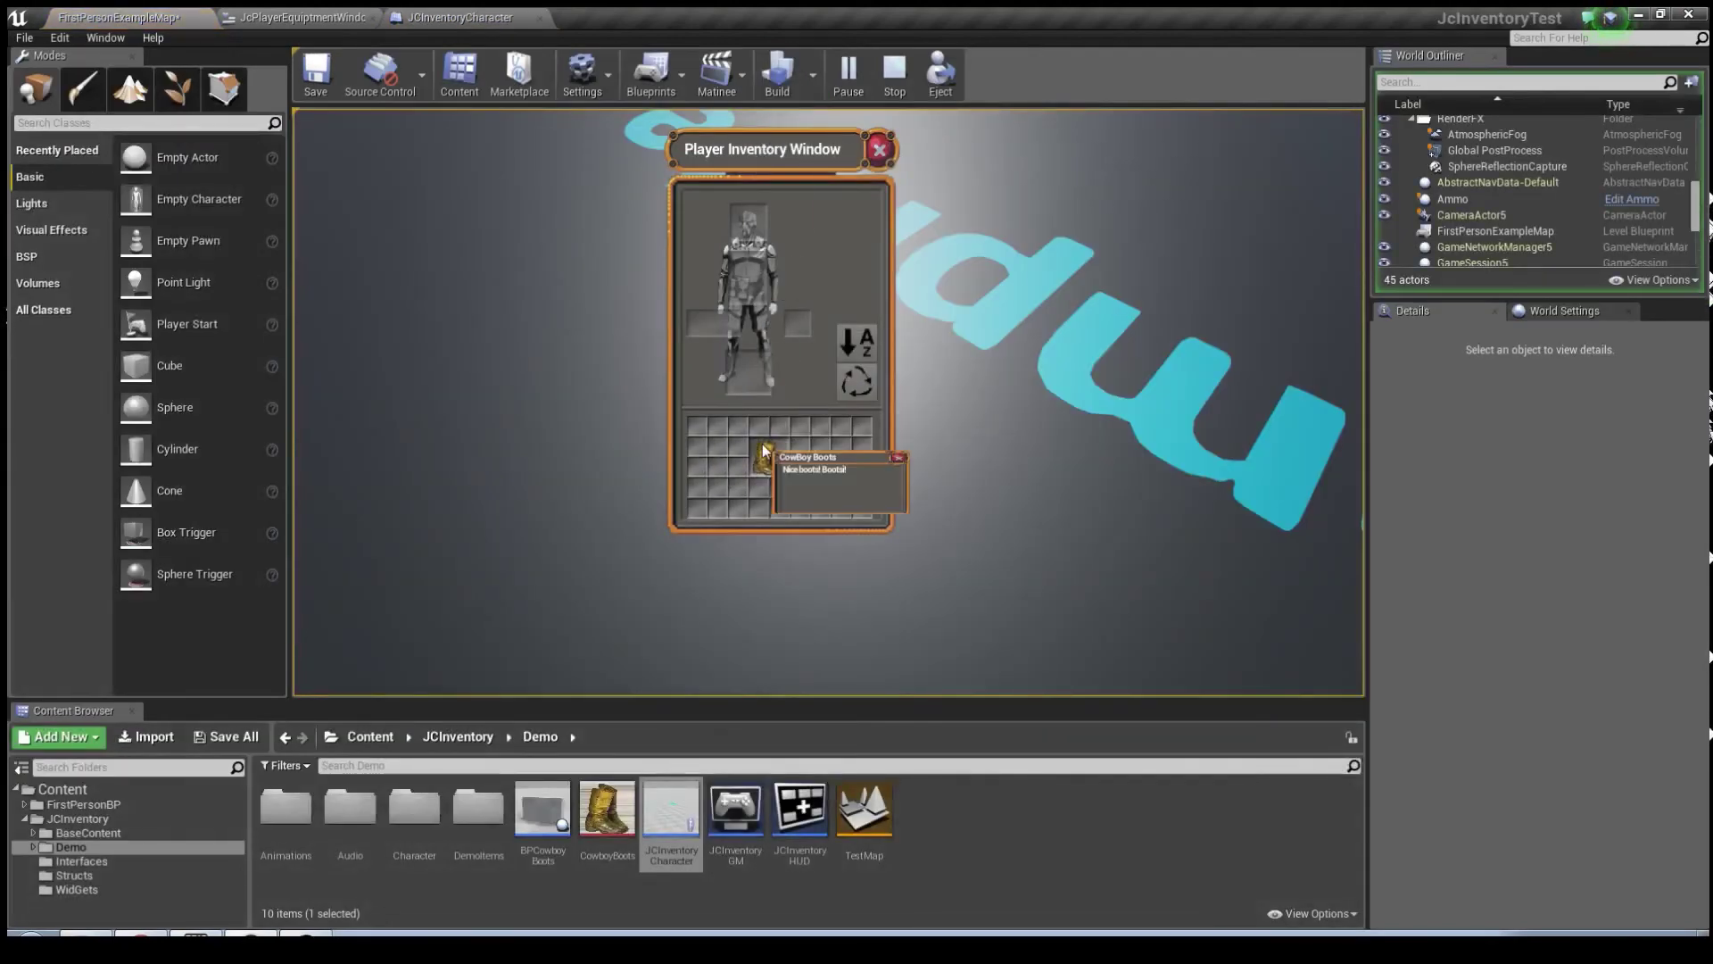